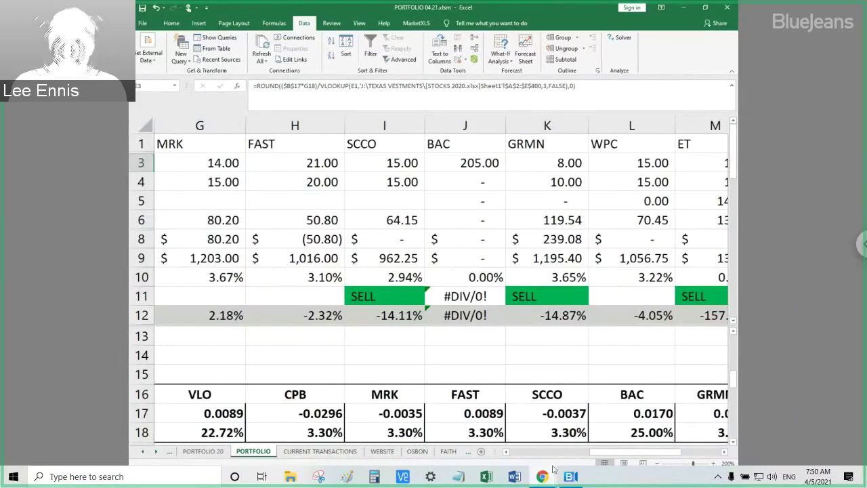
# Take the remote desktop session out of full-screen mode and bring up the YouTube channel window.
pyautogui.click(858, 246)
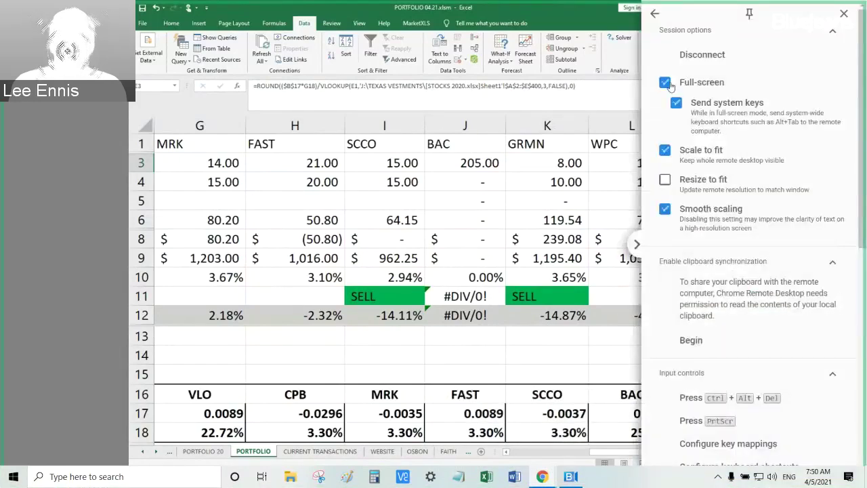
pyautogui.click(665, 83)
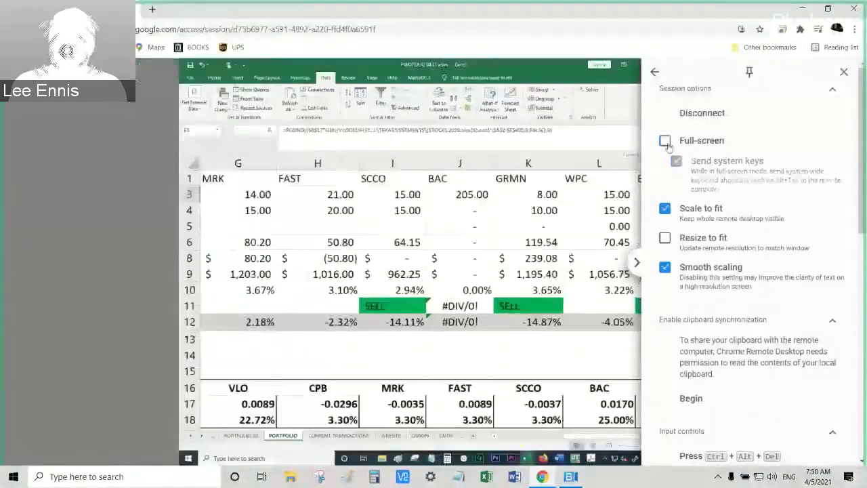
pyautogui.click(666, 144)
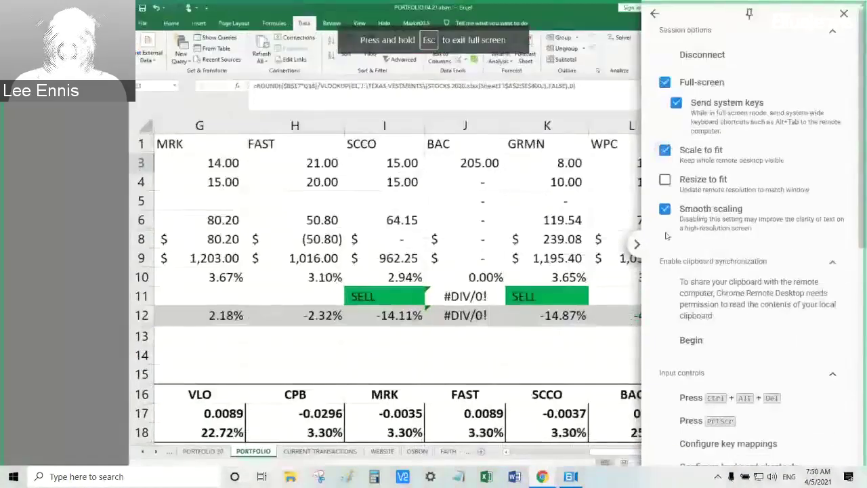
pyautogui.click(666, 83)
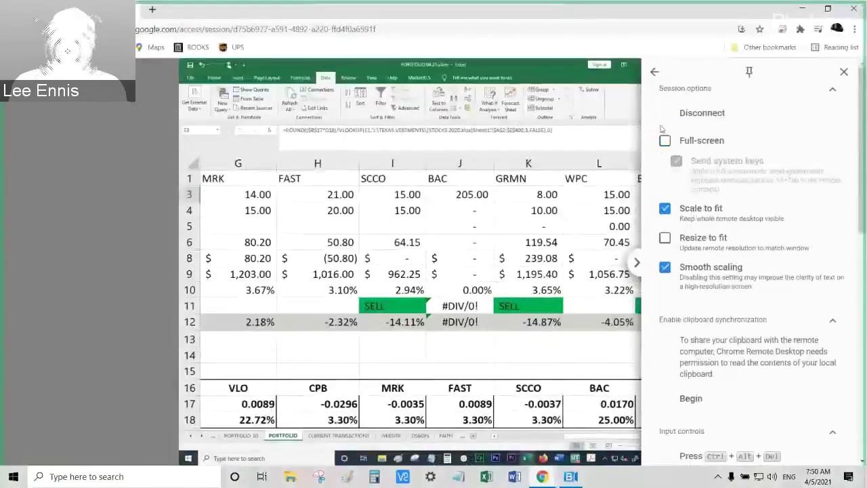
pyautogui.click(666, 142)
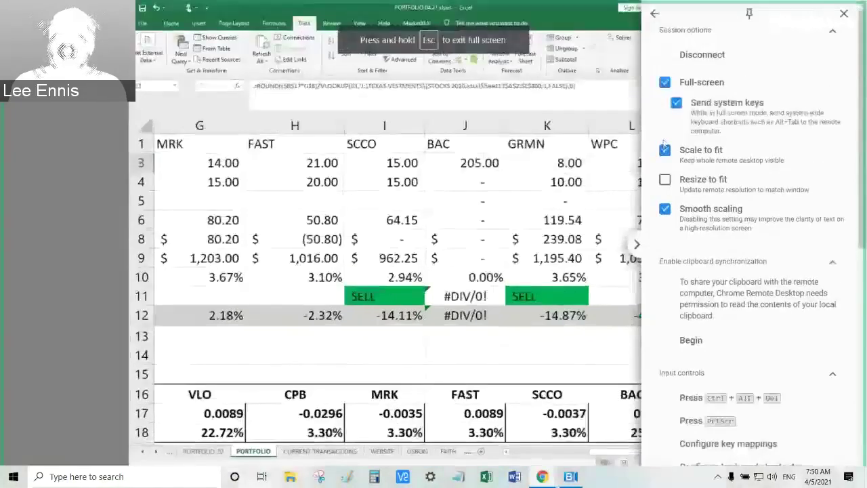
pyautogui.click(665, 83)
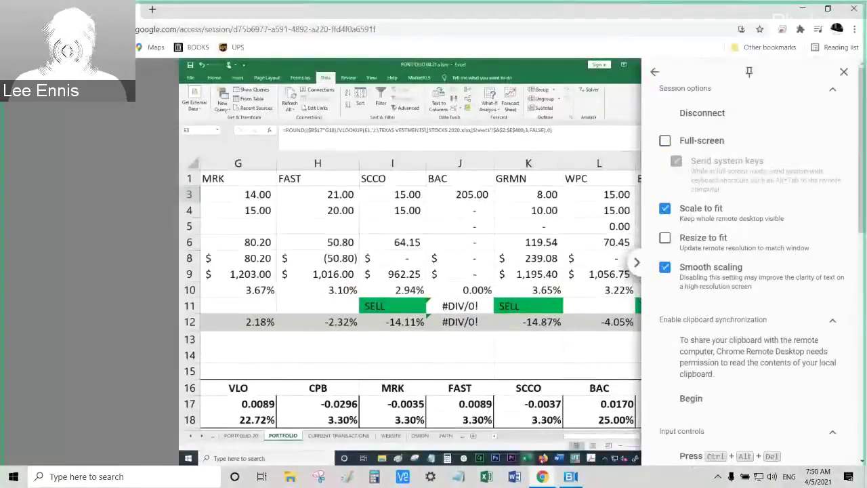
pyautogui.click(637, 263)
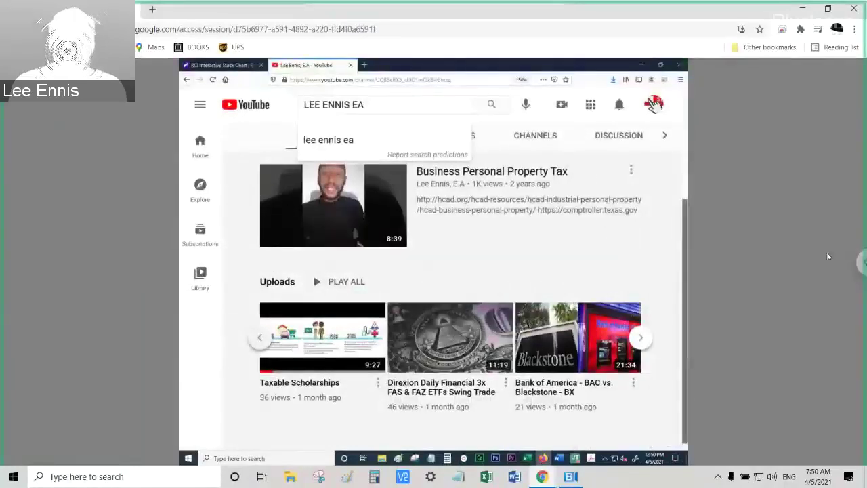
# Return the remote session to full-screen mode and hide its session options.
pyautogui.click(860, 263)
pyautogui.click(665, 142)
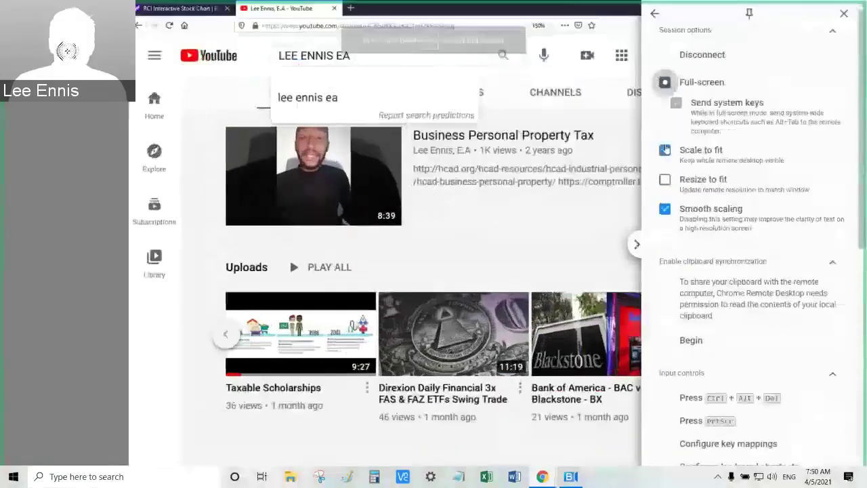
pyautogui.click(637, 246)
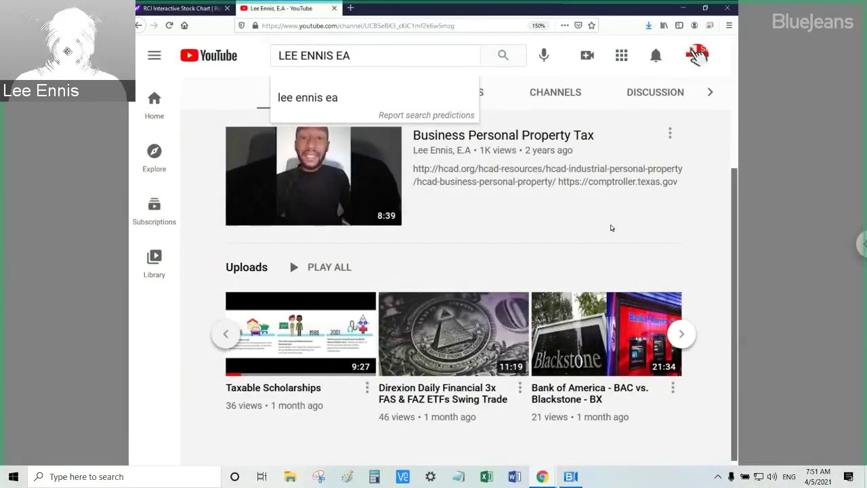
# Browse the channel's uploaded videos, then view the Yahoo Finance chart comparing RCI with VZ.
pyautogui.click(682, 336)
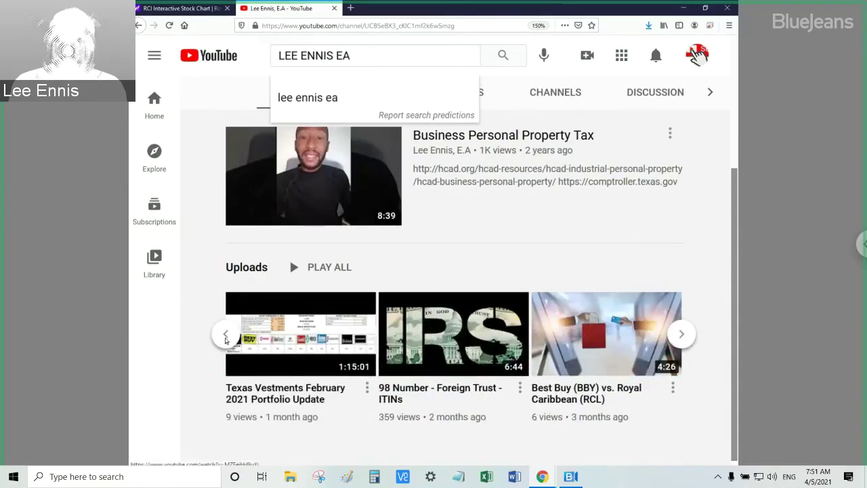
pyautogui.click(226, 336)
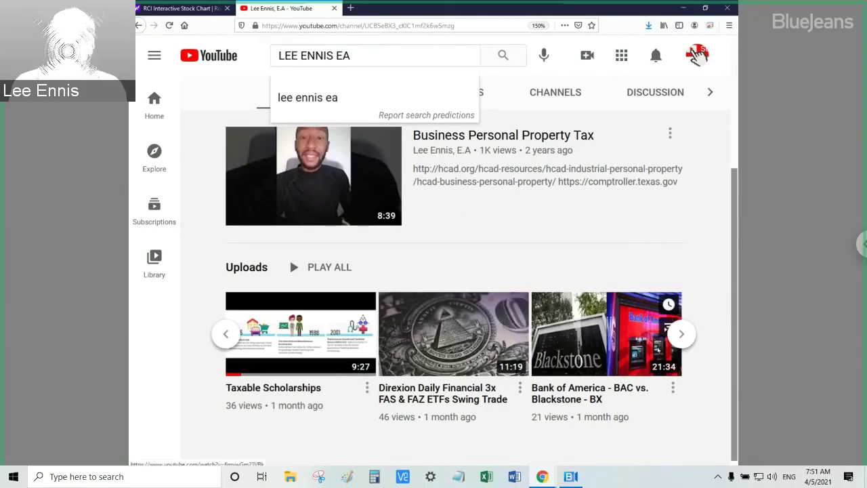
pyautogui.click(682, 343)
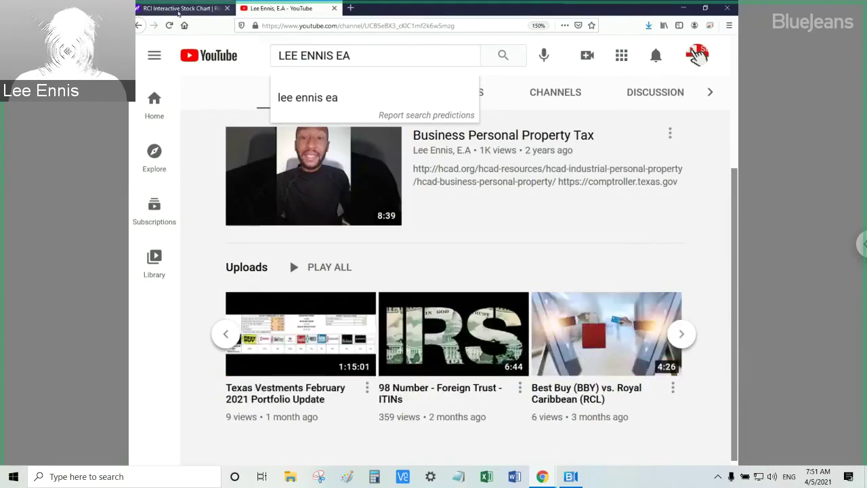
pyautogui.click(179, 9)
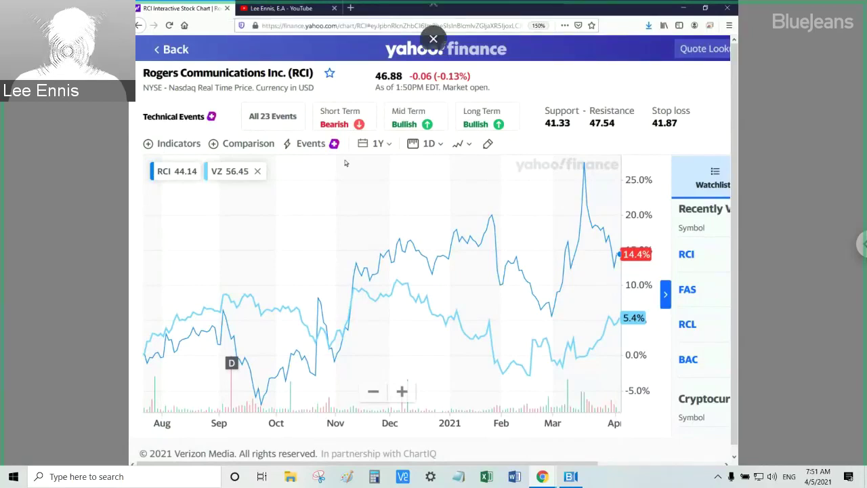
# Leave full-screen mode to switch to the REGRESSION.xlsm workbook in Excel, and restore full-screen.
pyautogui.click(860, 244)
pyautogui.click(744, 82)
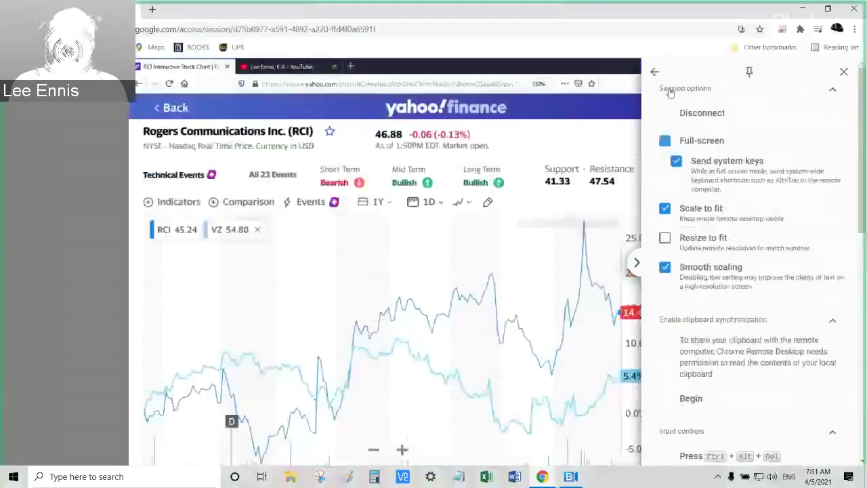
pyautogui.click(527, 458)
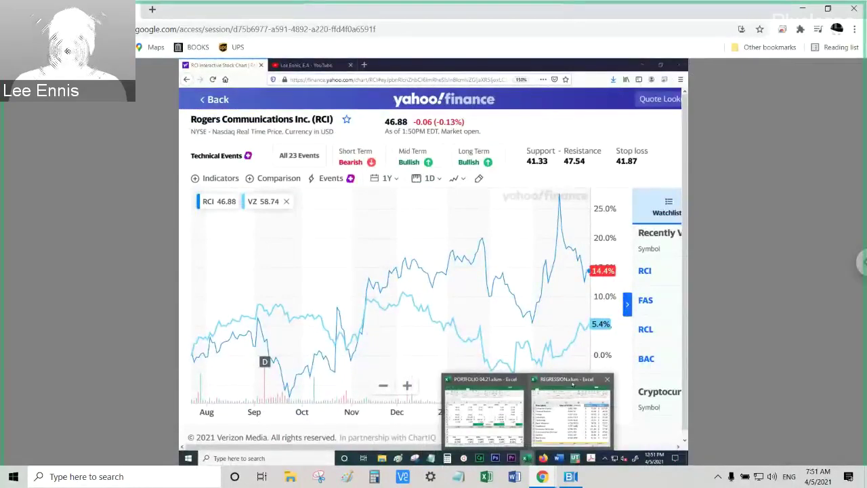
pyautogui.click(573, 407)
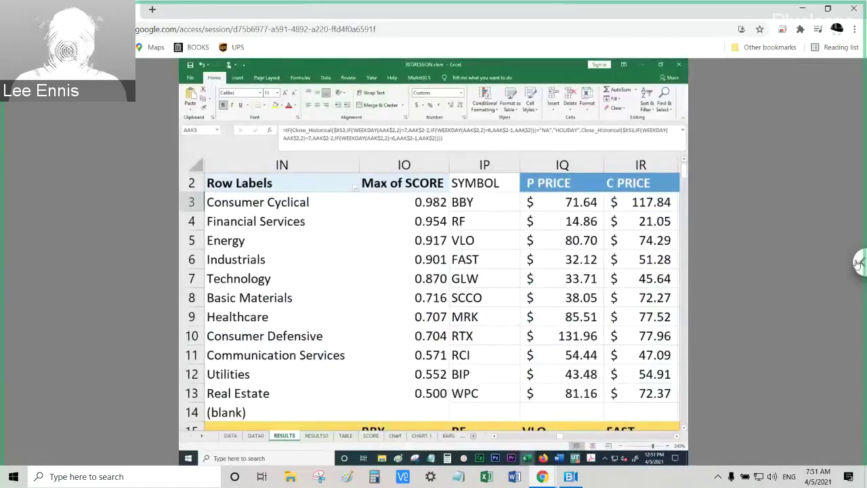
pyautogui.click(859, 263)
pyautogui.click(665, 142)
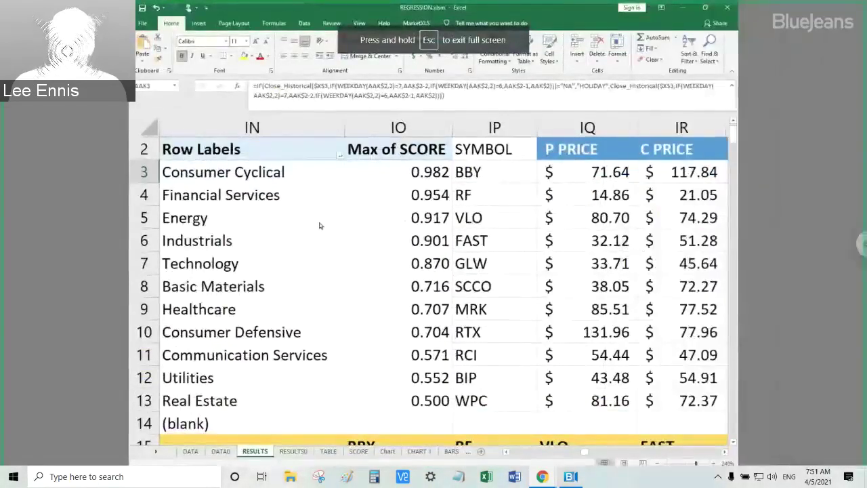
# On the TABLE sheet enlarged to 250%, compare the MVP counts of VZ and RCI in Communication Services.
pyautogui.click(329, 451)
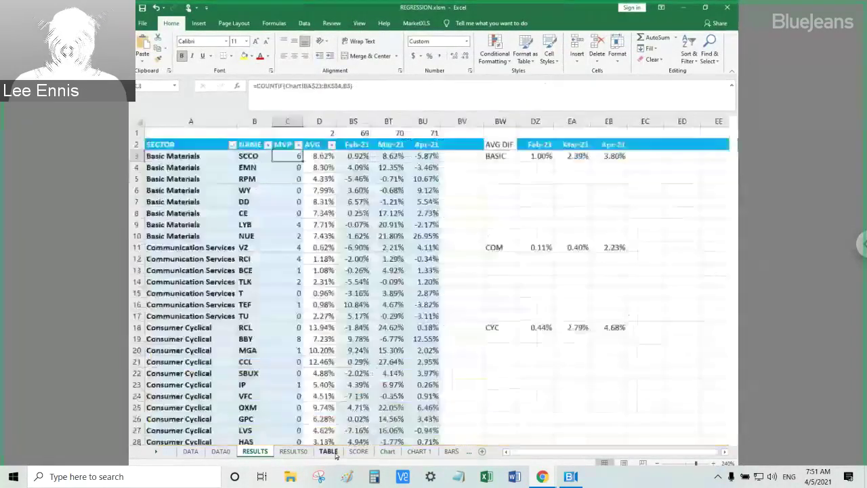
pyautogui.click(713, 464)
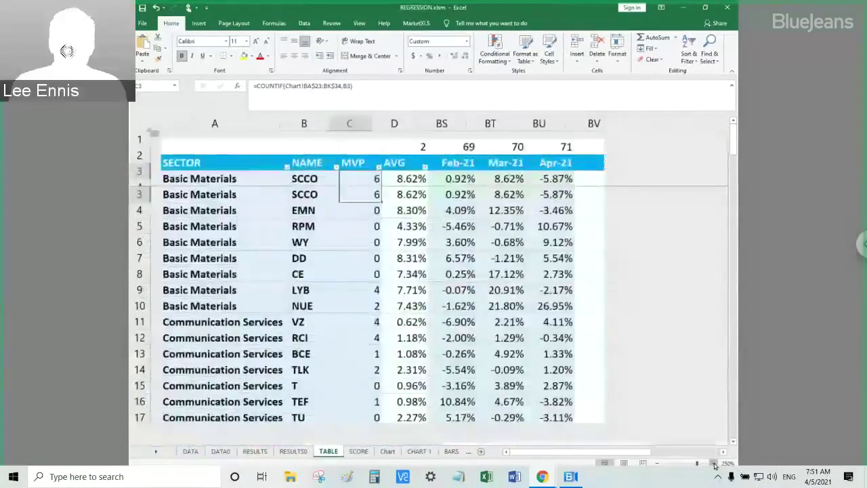
pyautogui.scroll(-1, 463, 287)
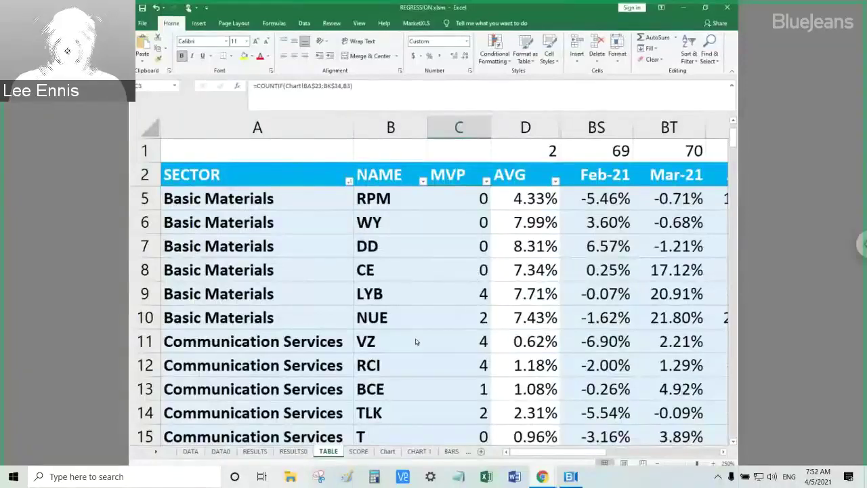
pyautogui.scroll(-1, 453, 336)
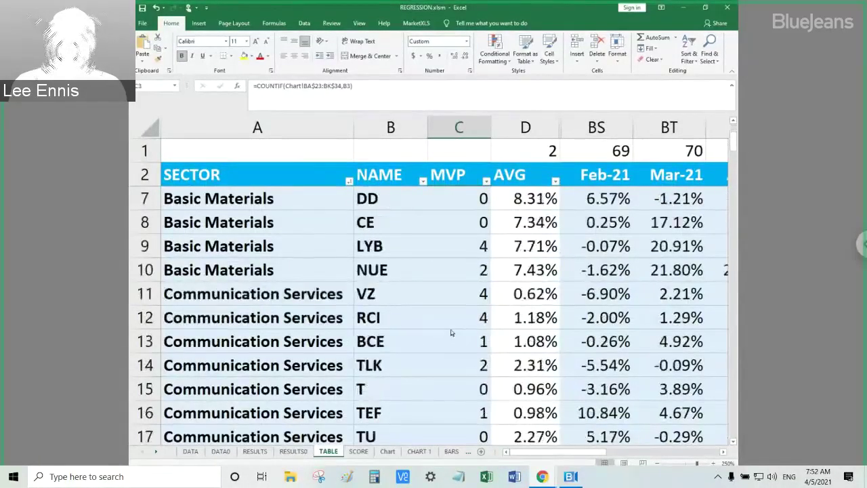
pyautogui.scroll(-1, 452, 332)
pyautogui.scroll(-1, 451, 331)
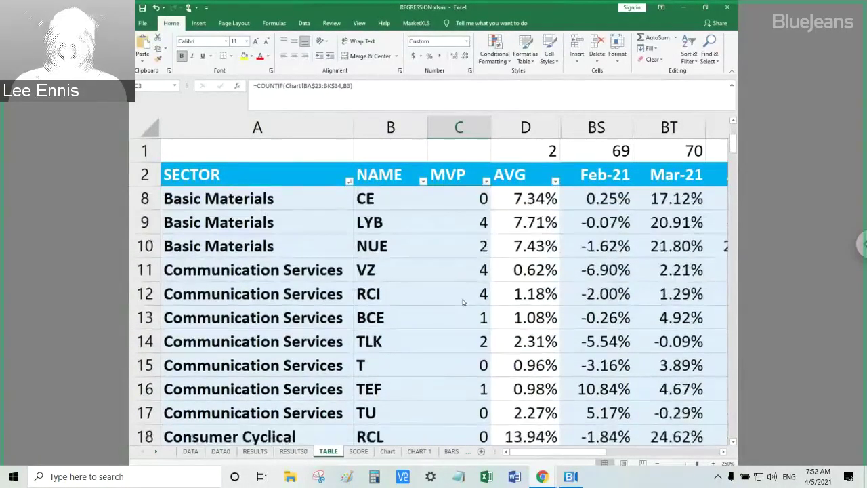
pyautogui.click(458, 274)
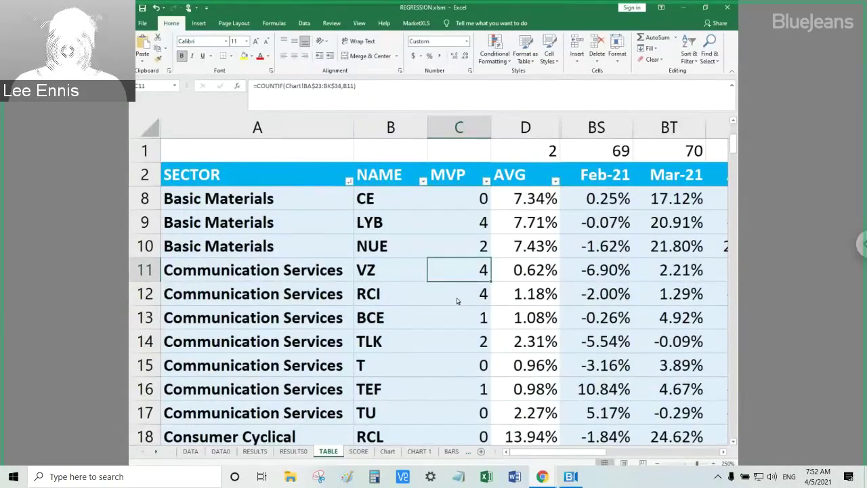
pyautogui.click(455, 298)
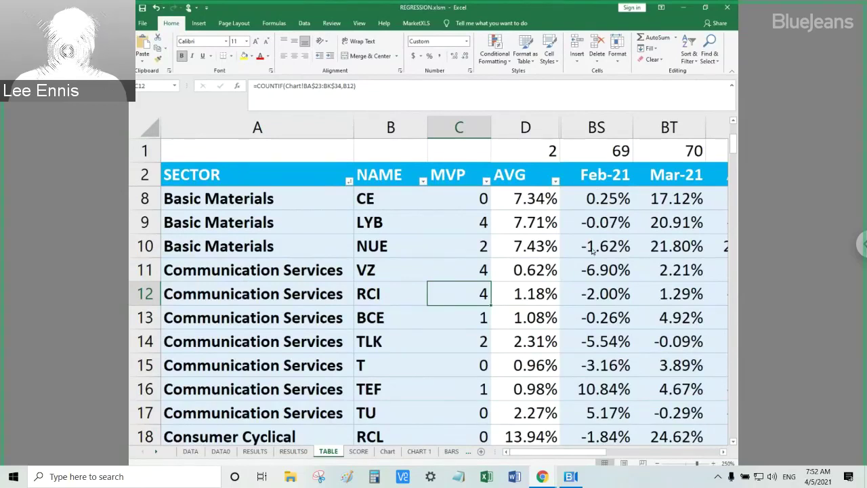
# Compare the AVG figures of the Communication Services stocks RCI, VZ and TLK.
pyautogui.click(520, 300)
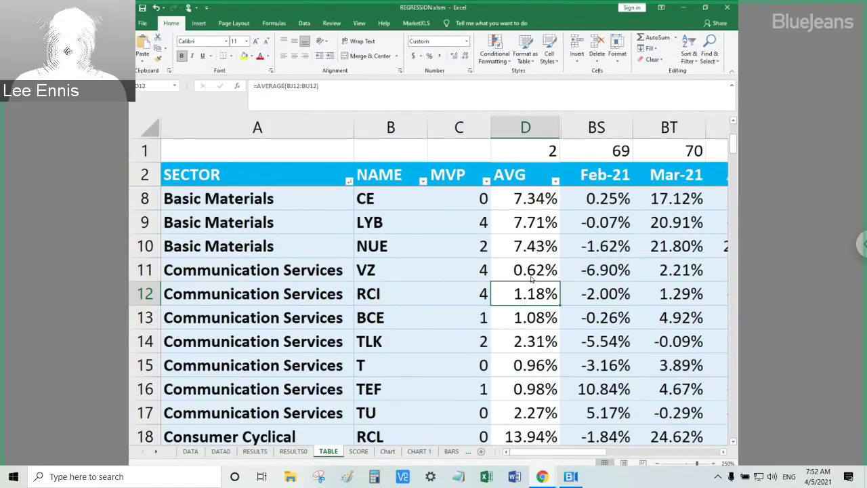
pyautogui.click(536, 273)
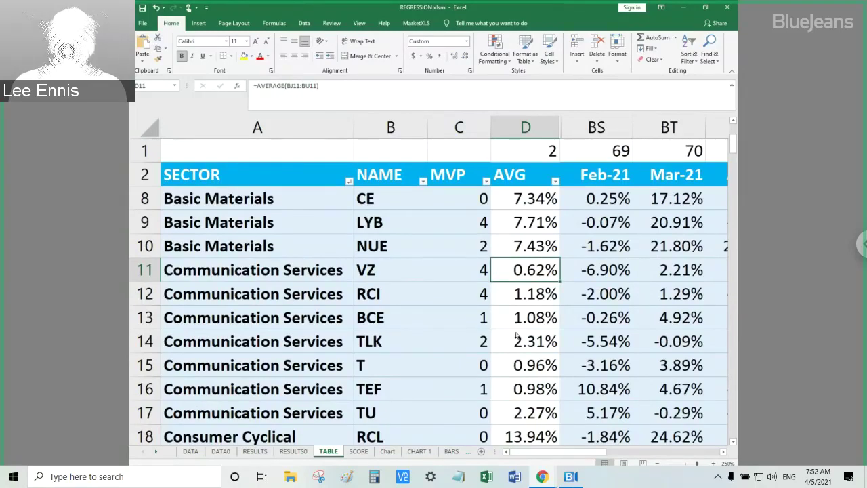
pyautogui.click(517, 349)
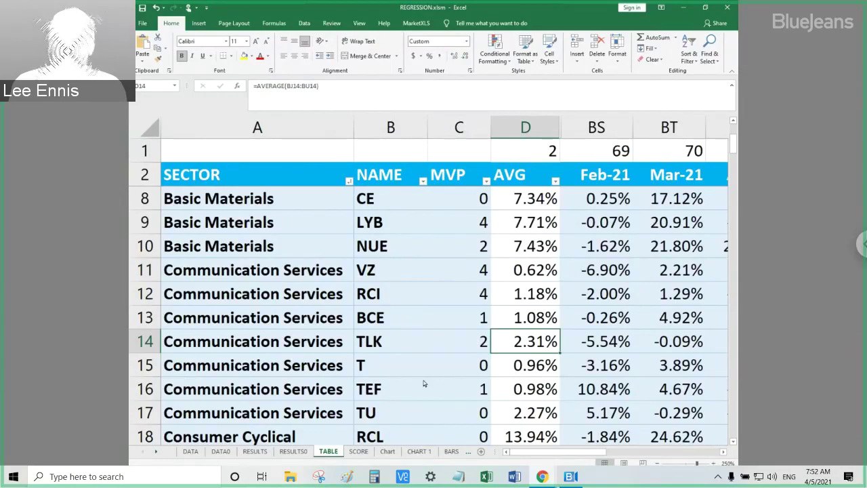
# Sort the RESULTS0 sheet by the EST 6/18 column from largest to smallest.
pyautogui.click(293, 452)
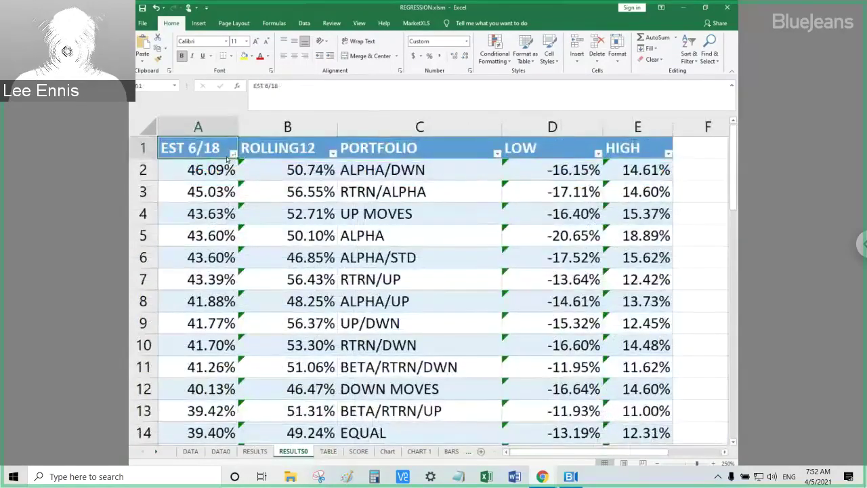
pyautogui.click(233, 154)
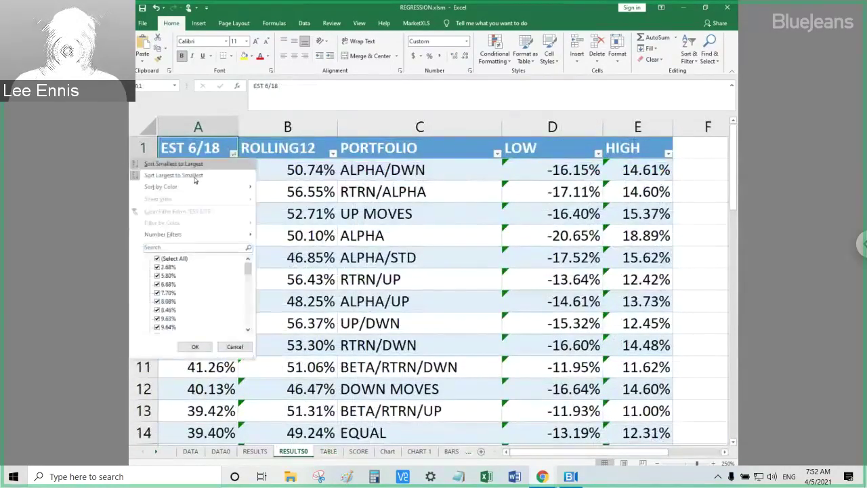
pyautogui.click(197, 176)
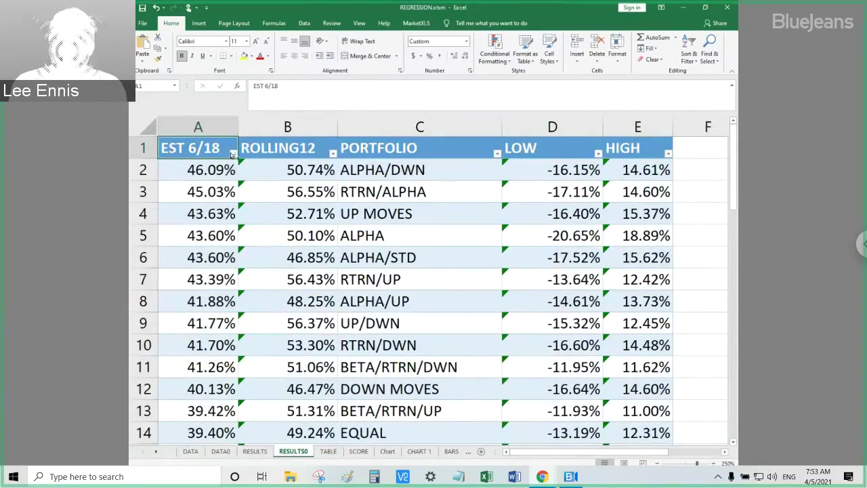
# Examine the top-ranked ALPHA/DWN portfolio with its EST 6/18 figure, and the RTRN/ALPHA portfolio below it.
pyautogui.click(430, 175)
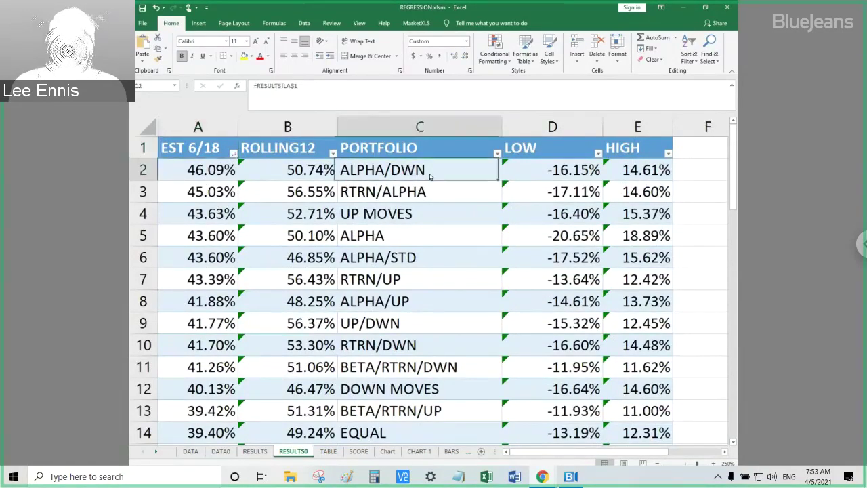
pyautogui.press('Home')
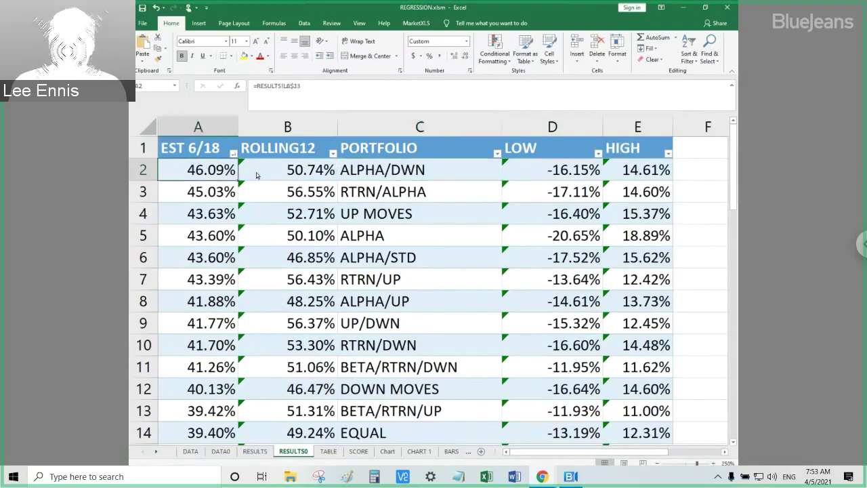
pyautogui.click(354, 173)
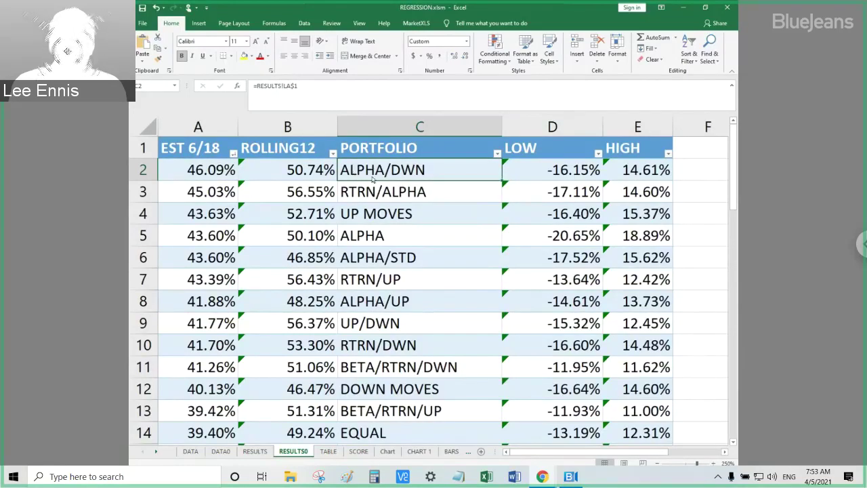
pyautogui.click(224, 170)
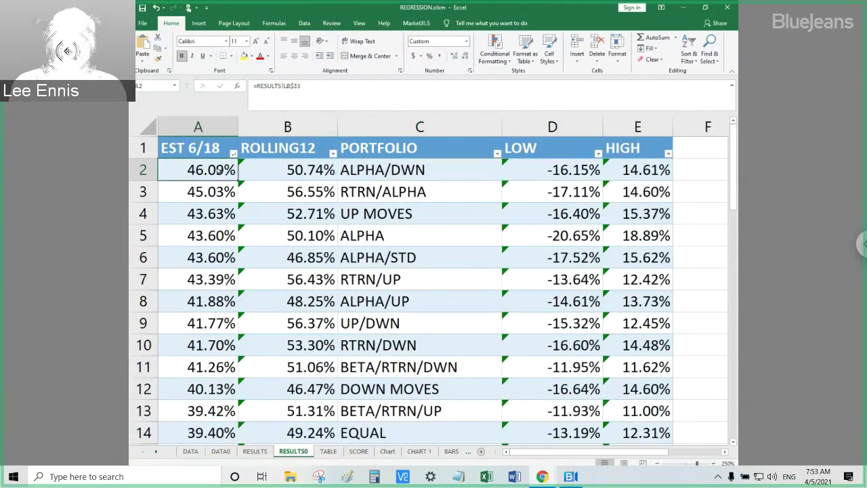
pyautogui.click(380, 193)
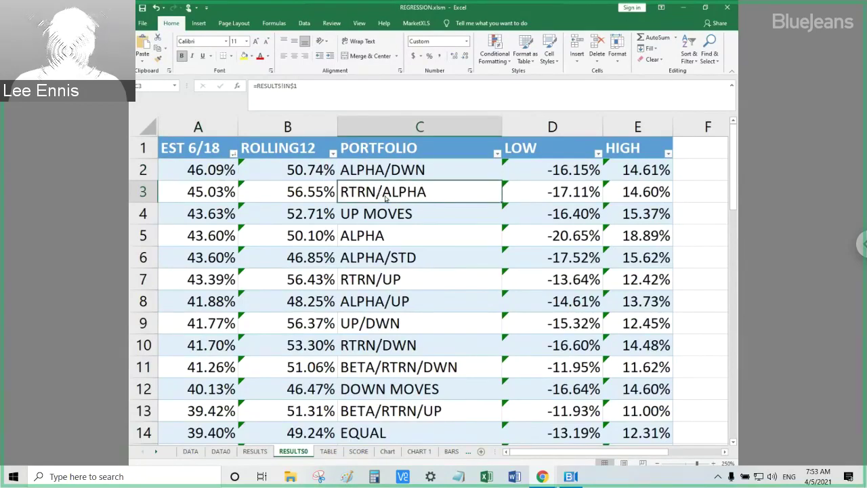
# Sort the RESULTS0 sheet by the ROLLING12 column from largest to smallest and select the RTRN/ALPHA portfolio in the first row.
pyautogui.click(212, 195)
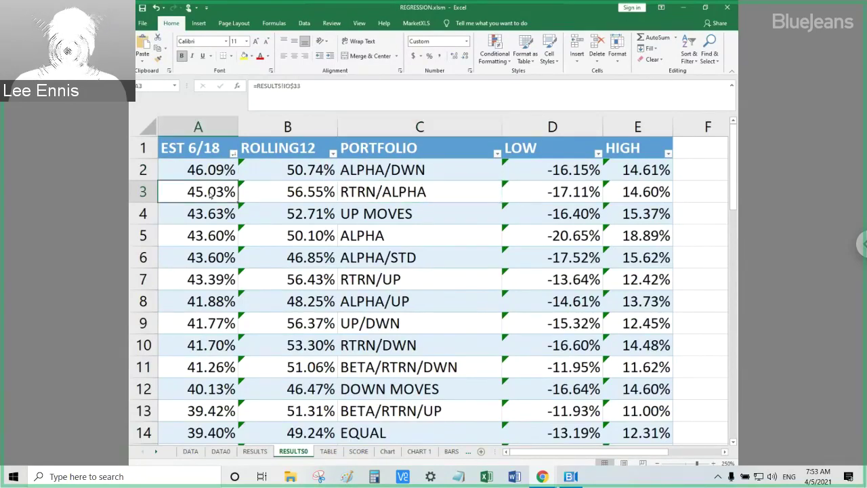
pyautogui.click(332, 154)
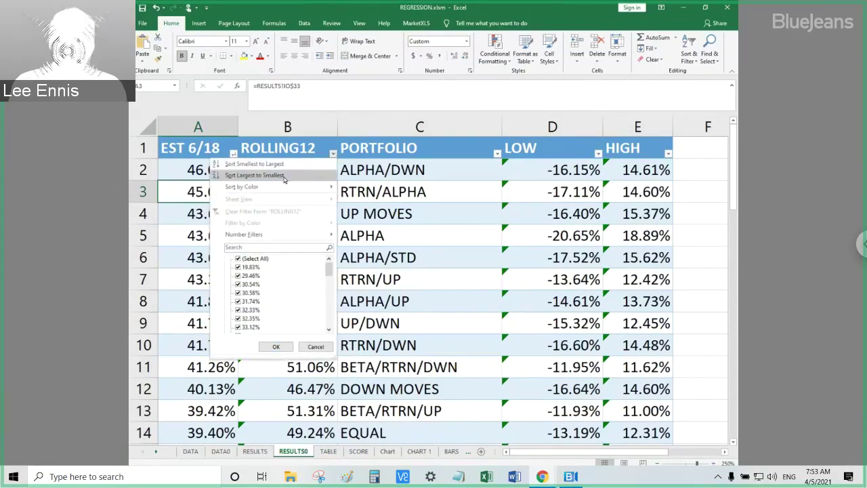
pyautogui.press('Escape')
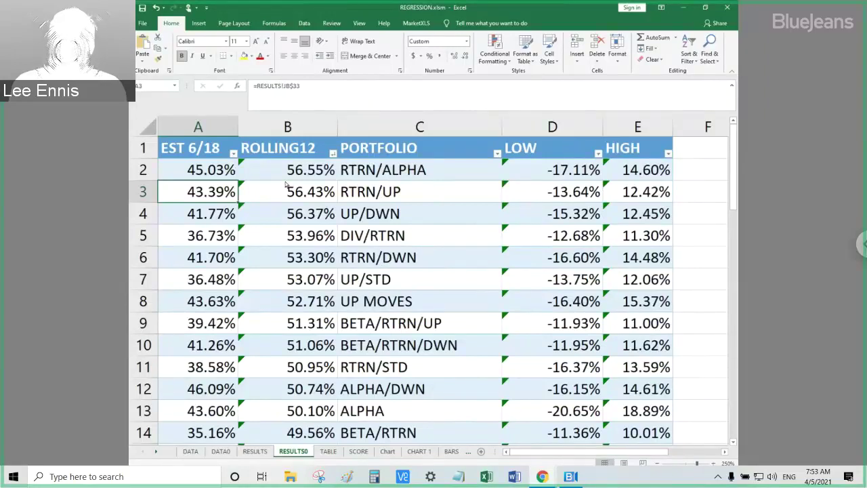
pyautogui.click(415, 173)
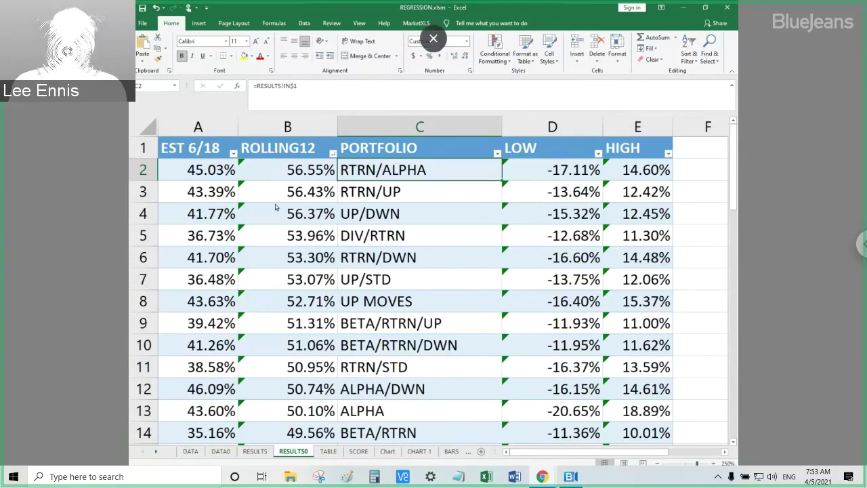
# On the RESULTS sheet, examine the RTRN/ALPHA portfolio's stock symbols sector by sector, from BBY in Consumer Cyclical through WPC in Real Estate.
pyautogui.click(255, 451)
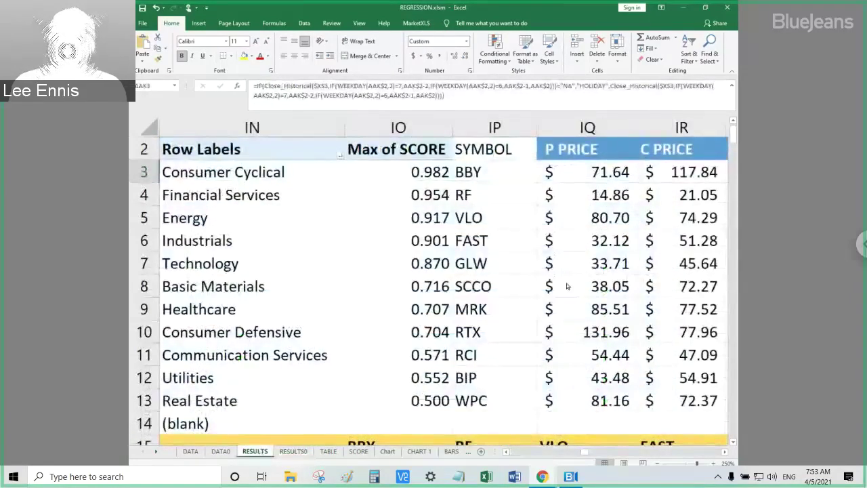
pyautogui.click(733, 122)
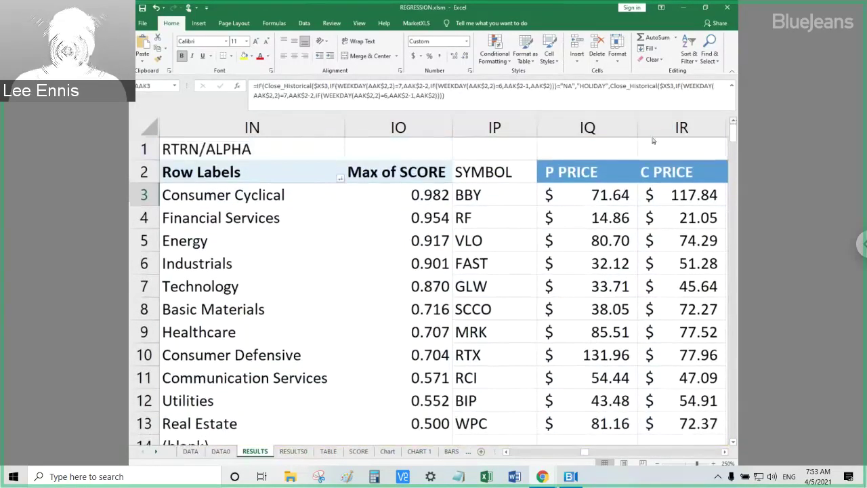
pyautogui.click(495, 199)
pyautogui.click(487, 222)
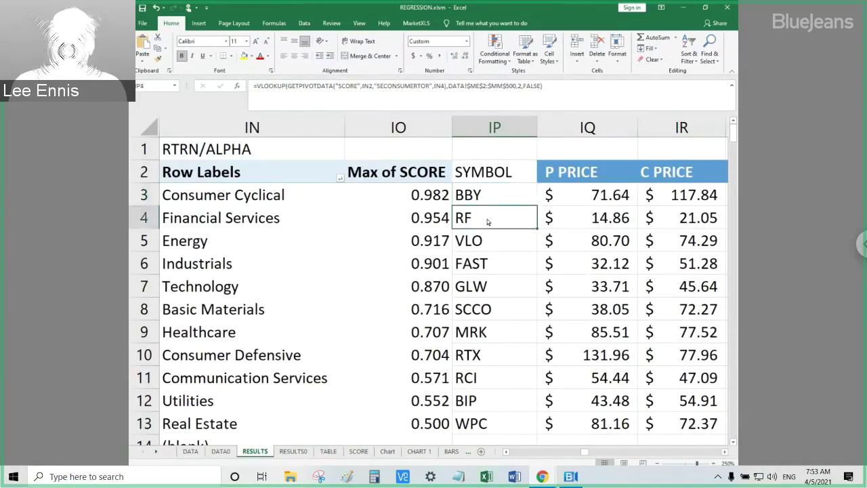
pyautogui.click(491, 244)
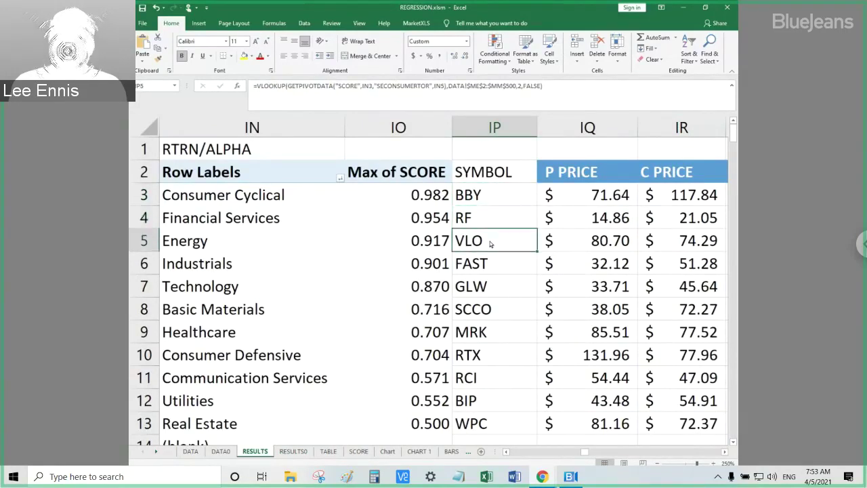
pyautogui.click(494, 265)
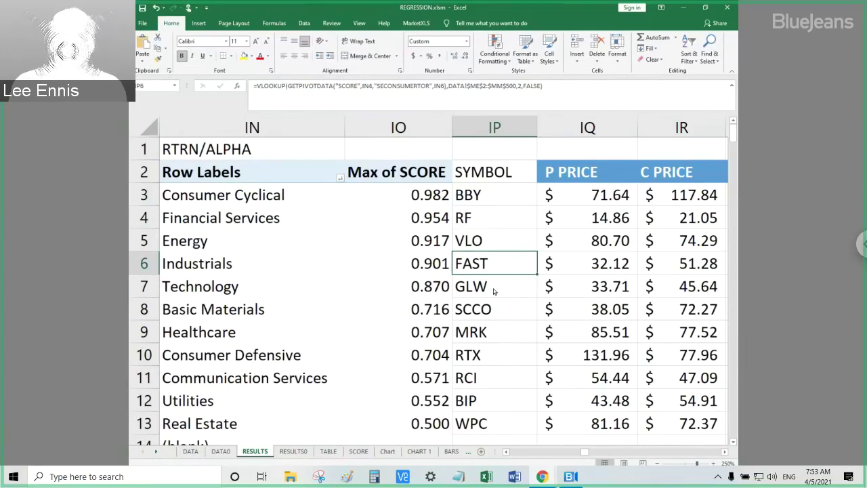
pyautogui.click(495, 288)
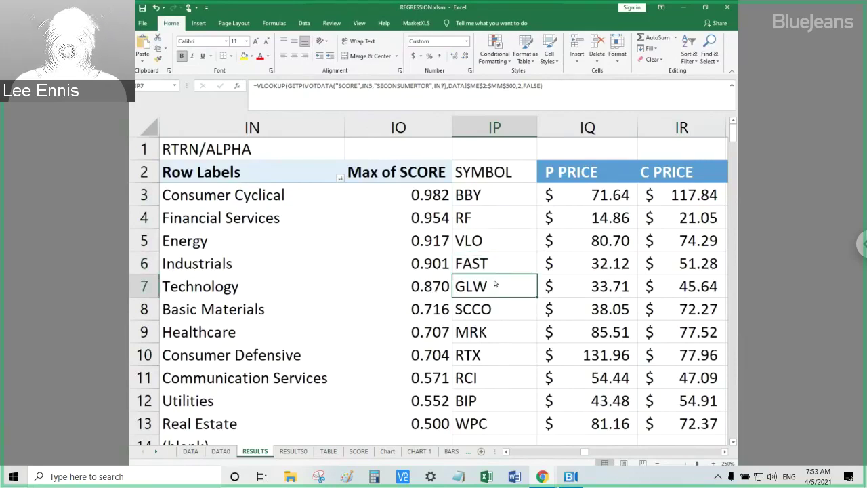
pyautogui.click(496, 316)
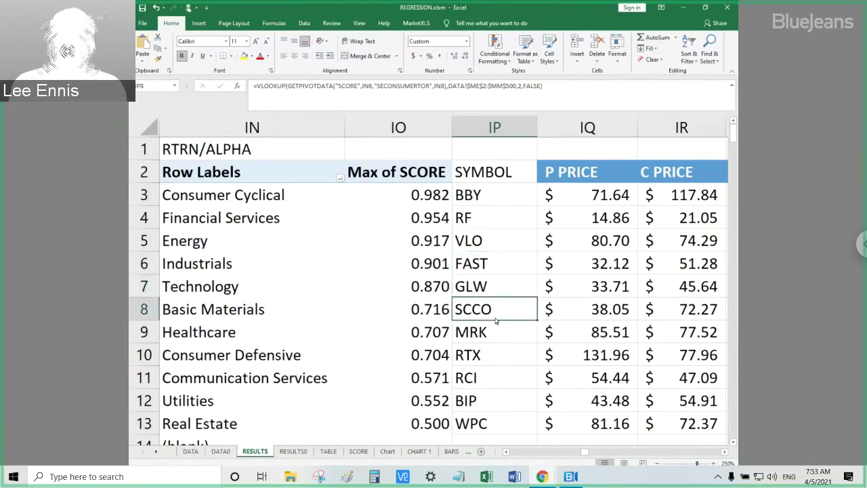
pyautogui.click(495, 333)
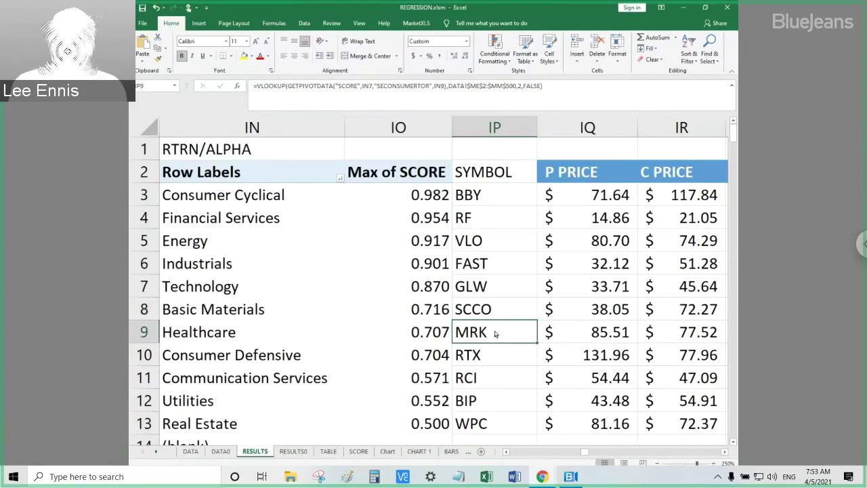
pyautogui.click(496, 358)
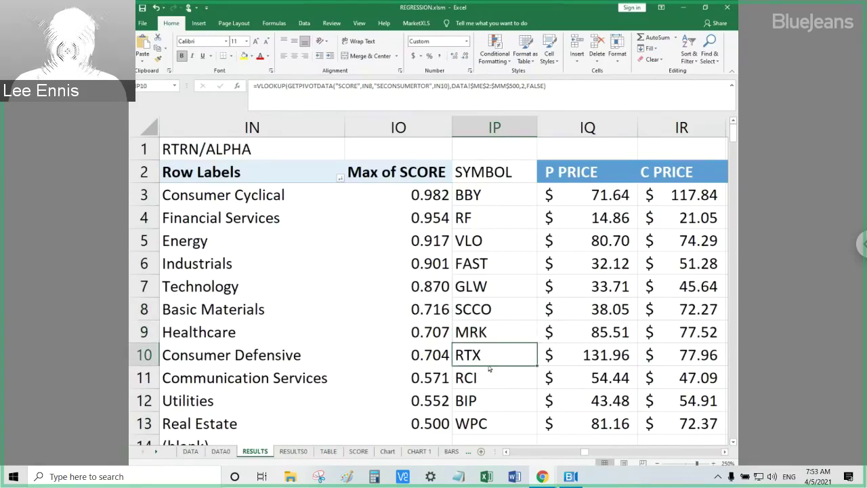
pyautogui.click(484, 385)
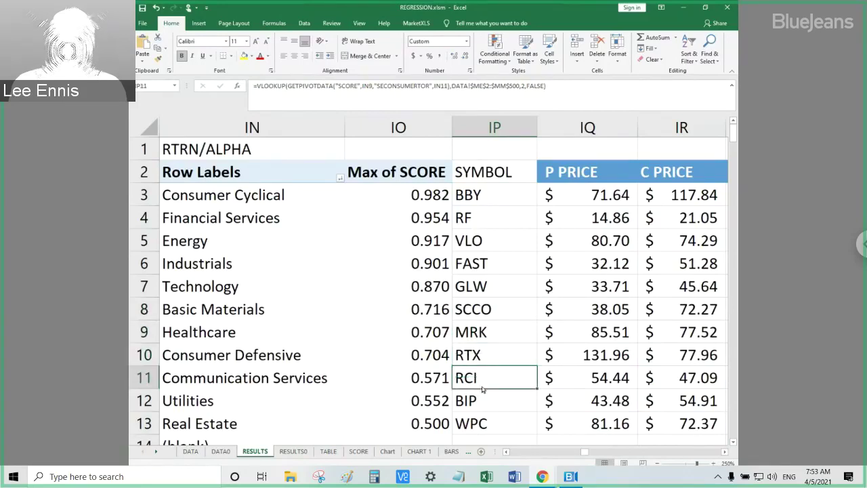
pyautogui.click(486, 402)
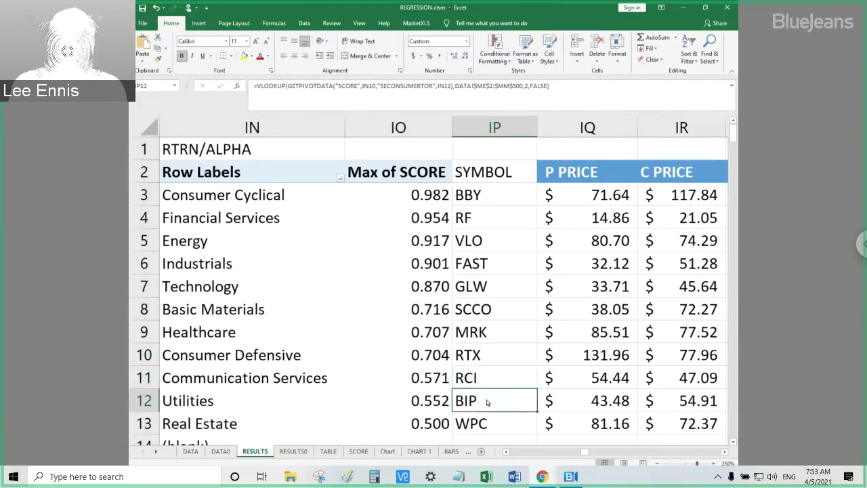
pyautogui.click(509, 426)
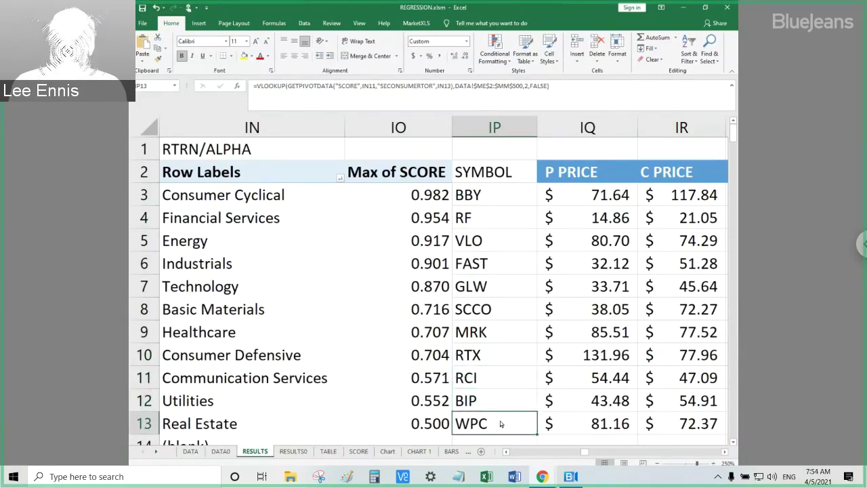
pyautogui.click(491, 401)
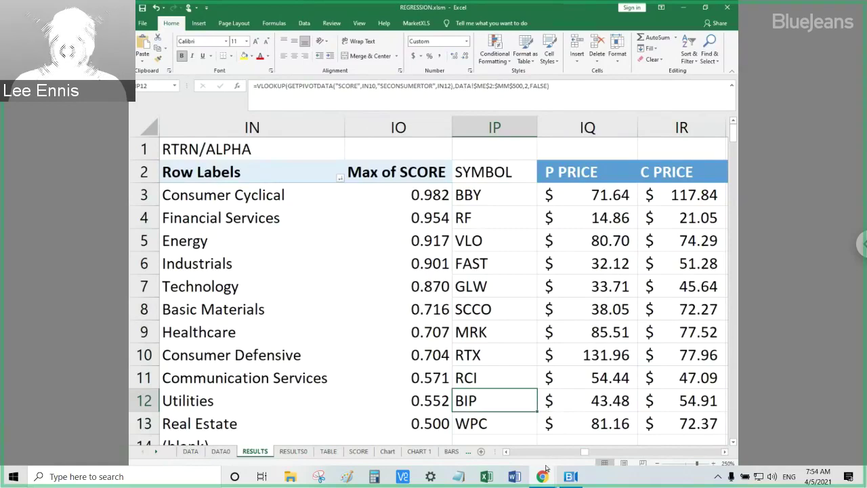
# Switch to the Yahoo Finance RCI chart in the Chrome Remote Desktop session, turning the session's full-screen mode off and back on.
pyautogui.moveTo(544, 473)
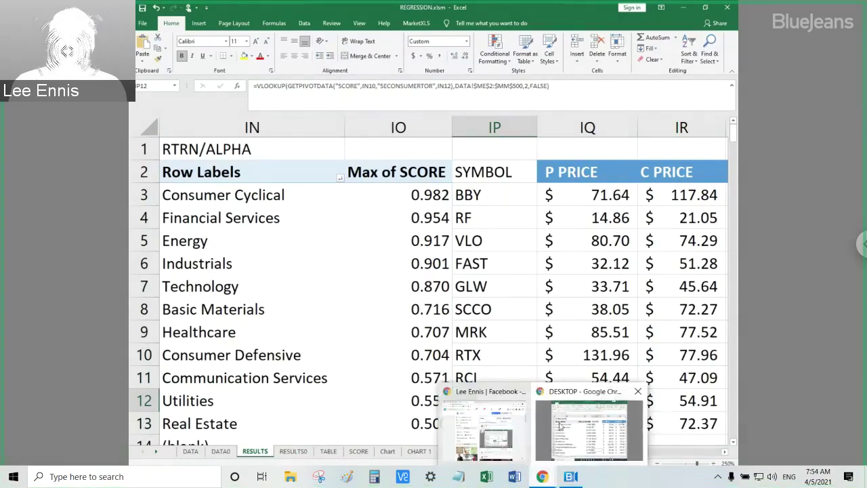
pyautogui.moveTo(491, 431)
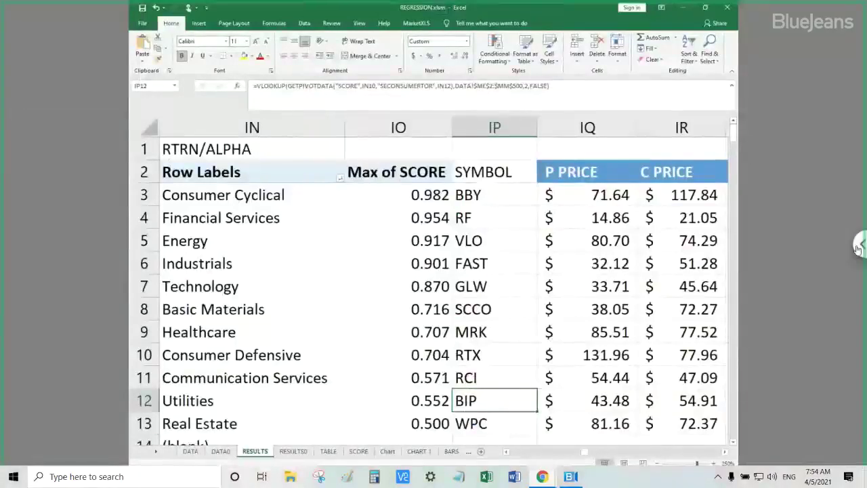
pyautogui.click(859, 248)
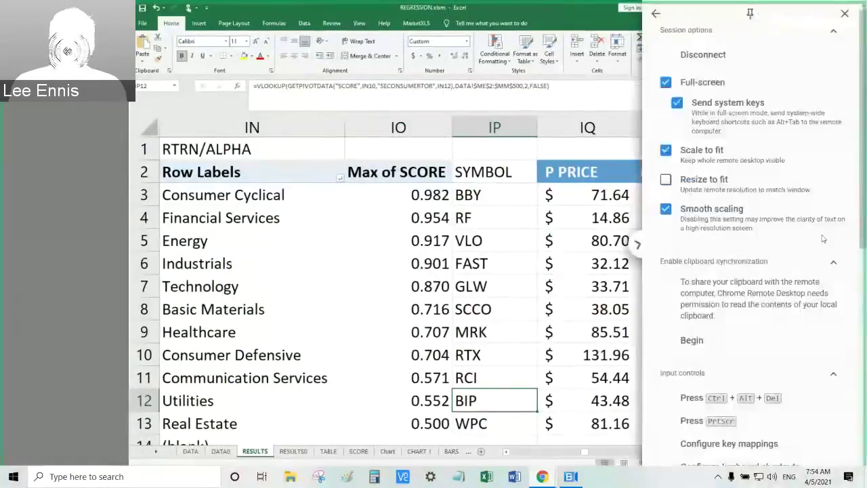
pyautogui.click(665, 82)
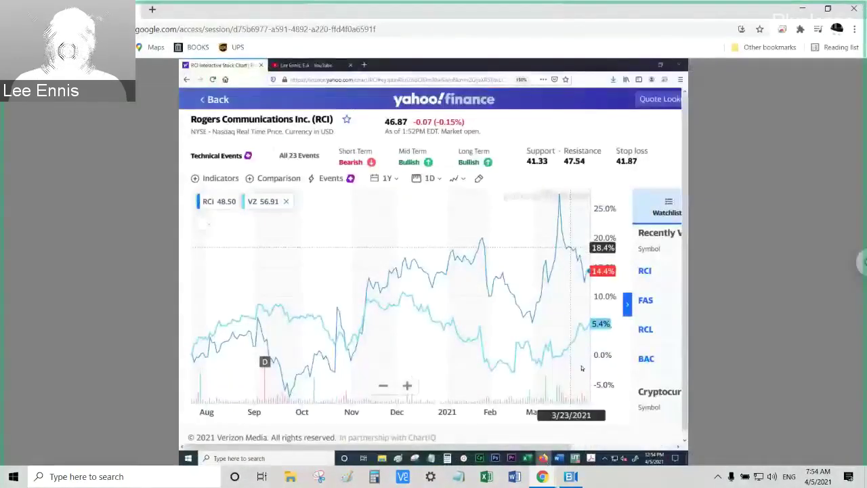
pyautogui.click(859, 262)
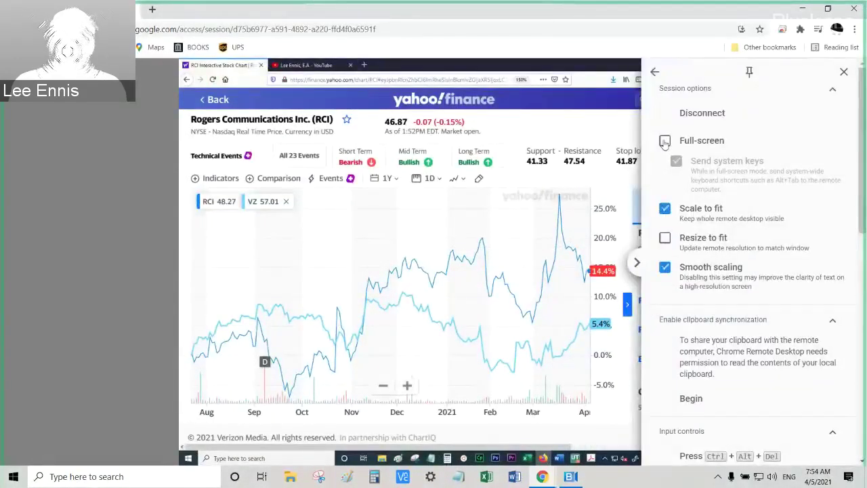
pyautogui.click(666, 140)
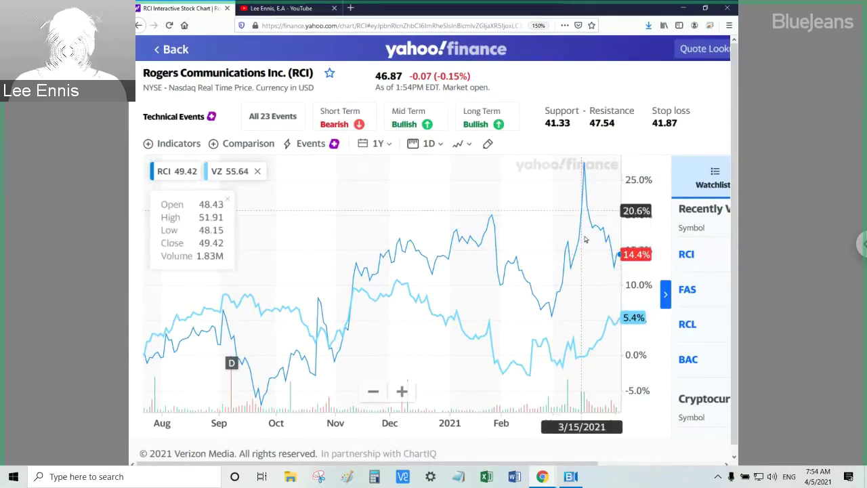
# Compare RCI and VZ on the chart over the 3M, 1M and 5D date ranges.
pyautogui.click(390, 146)
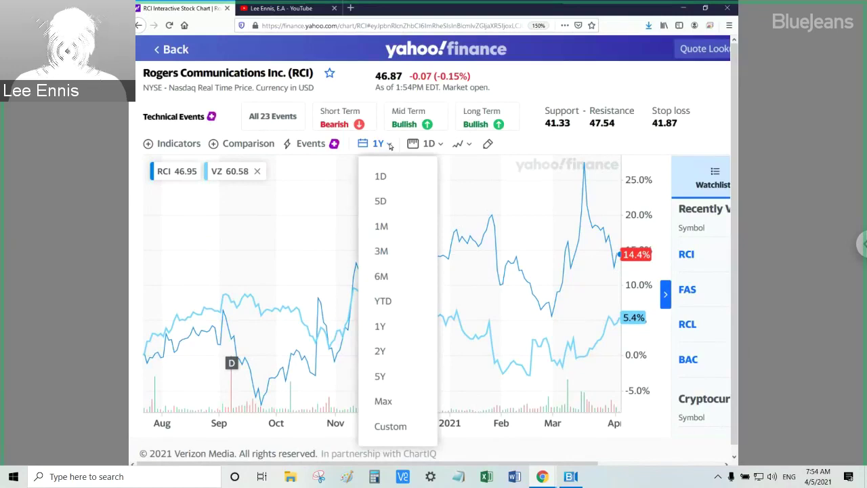
pyautogui.click(394, 252)
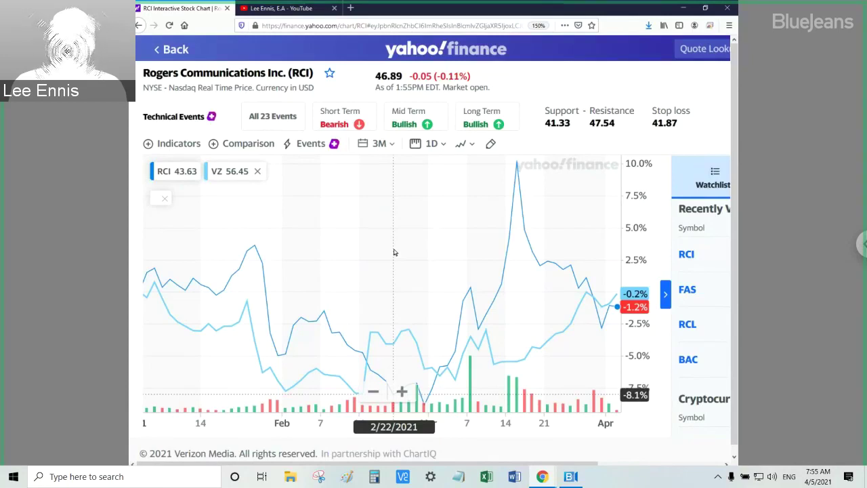
pyautogui.click(393, 144)
pyautogui.click(391, 231)
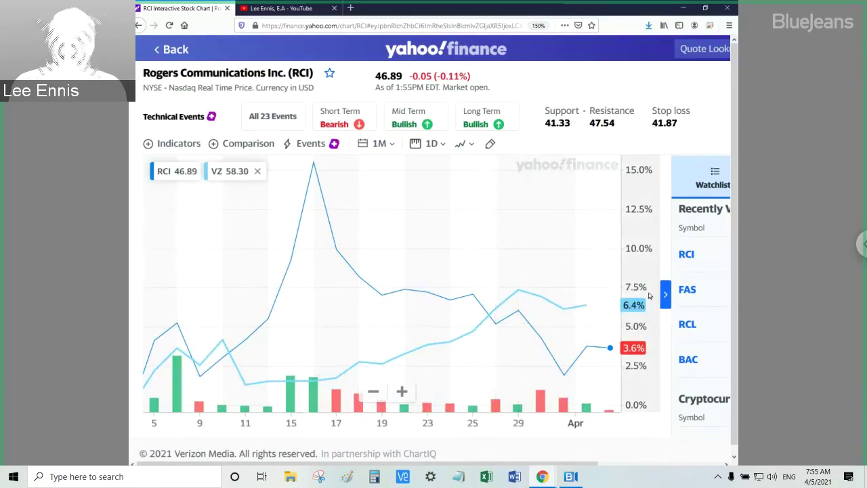
pyautogui.click(395, 147)
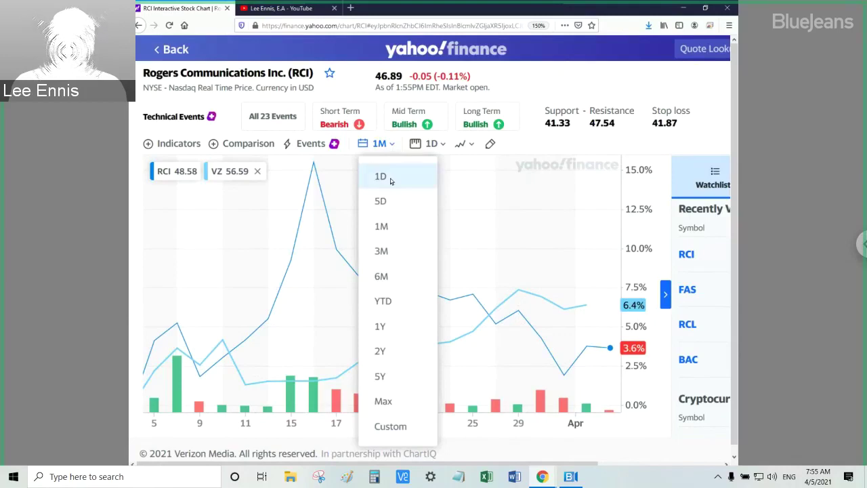
pyautogui.click(378, 202)
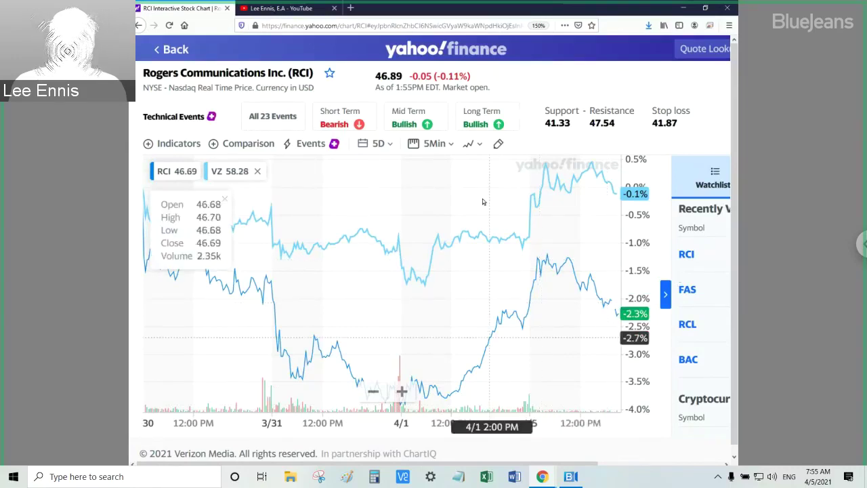
pyautogui.click(390, 146)
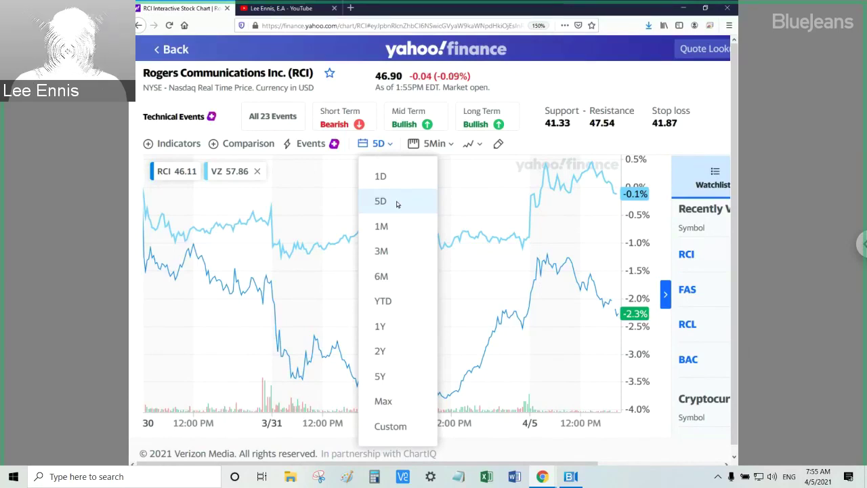
# Add the NYSE stock TLK to the RCI chart as a comparison, keeping the offered purple line style.
pyautogui.click(250, 143)
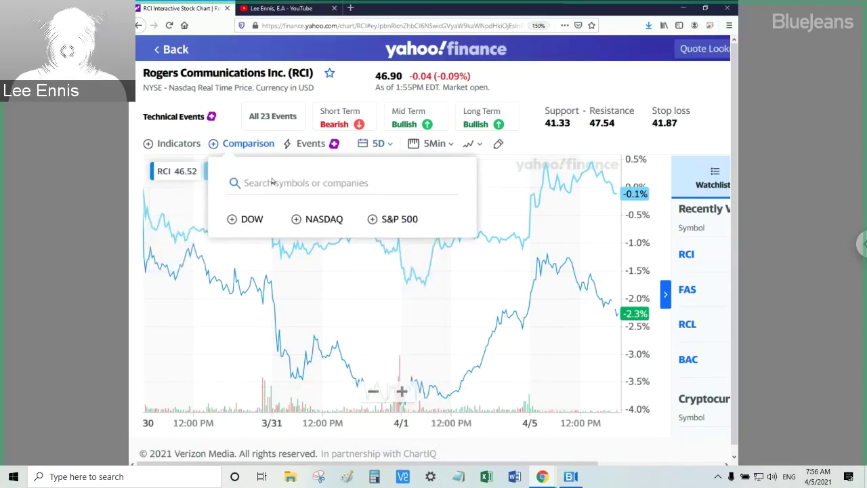
pyautogui.write('t')
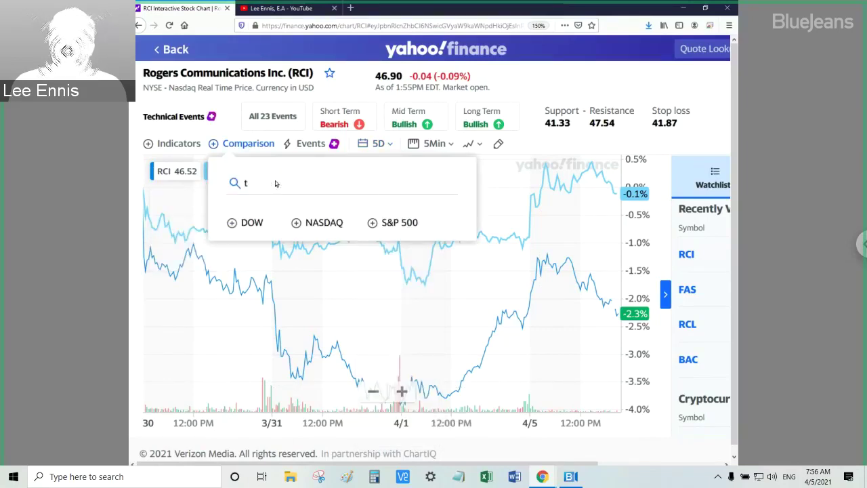
pyautogui.write('lk')
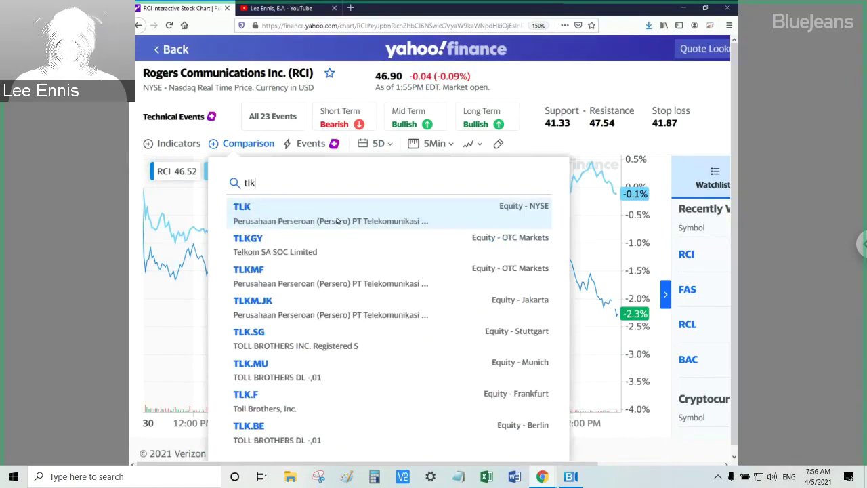
pyautogui.click(337, 221)
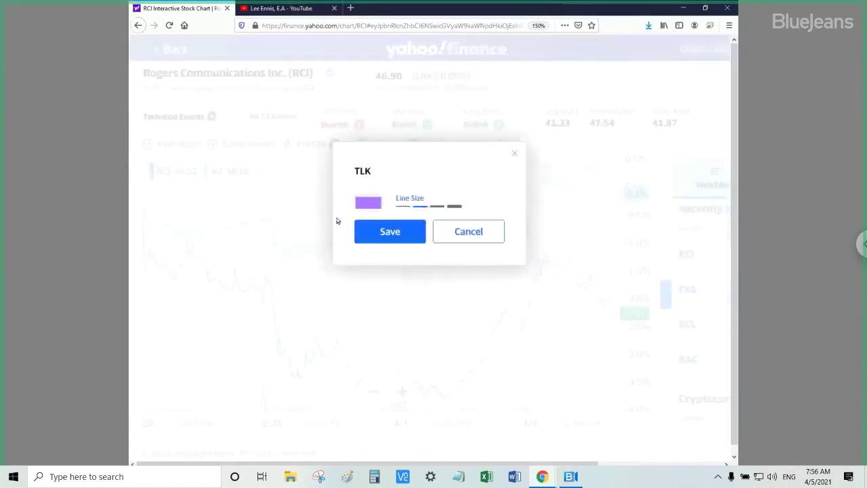
pyautogui.click(404, 231)
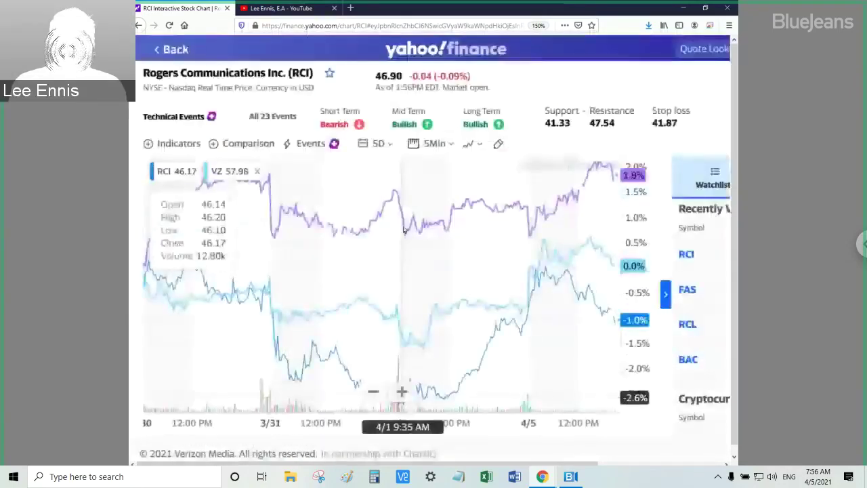
# Compare RCI, VZ and TLK on the chart over the 1Y and 2Y date ranges.
pyautogui.click(391, 147)
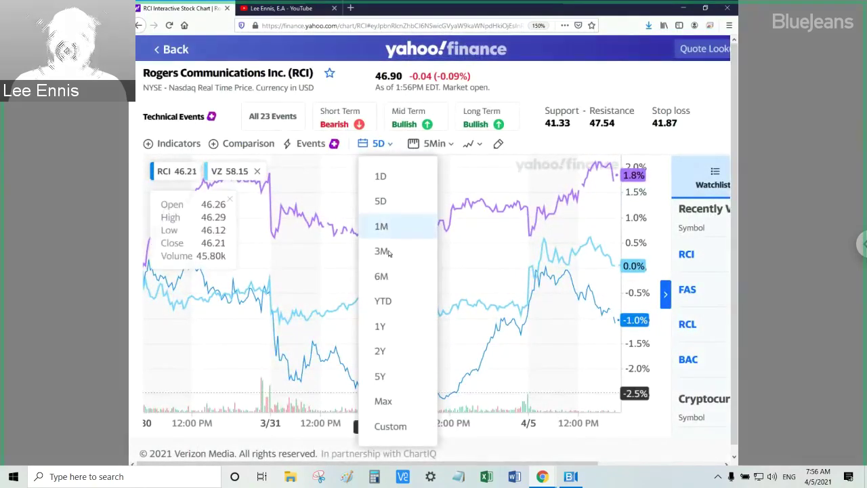
pyautogui.click(379, 327)
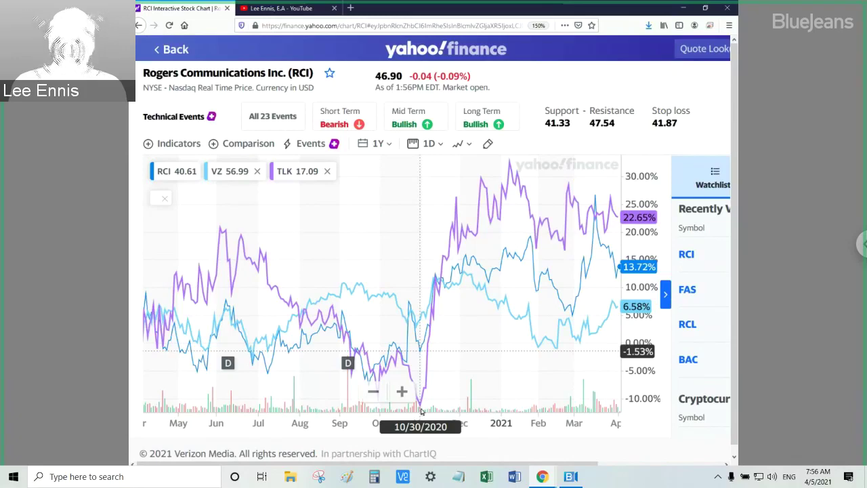
pyautogui.click(380, 144)
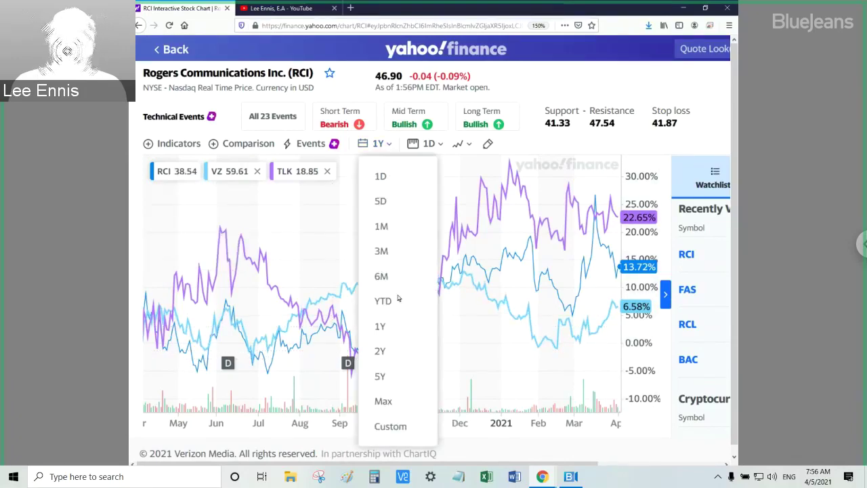
pyautogui.click(384, 359)
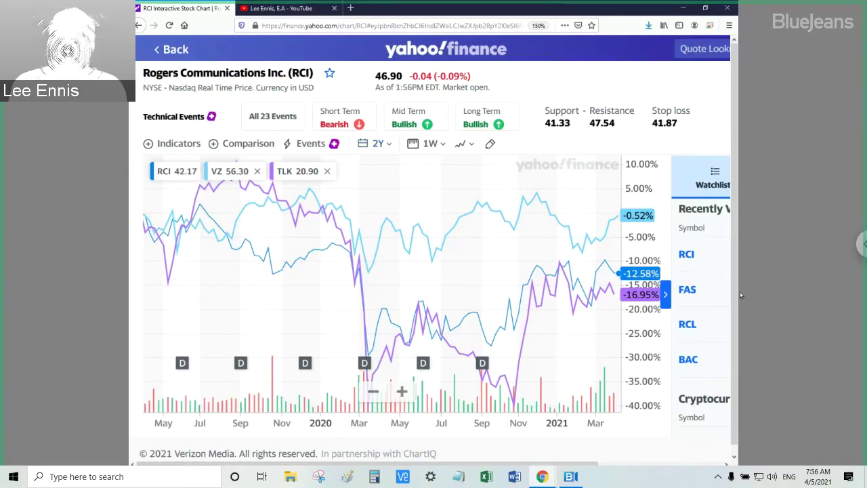
# Turn off the remote session's full-screen mode and switch to the DATA sheet of the REGRESSION workbook in Excel.
pyautogui.click(849, 255)
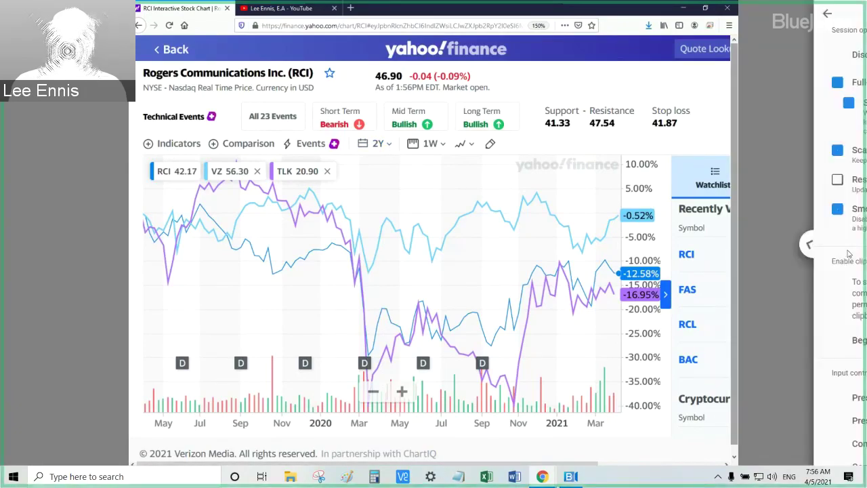
pyautogui.click(664, 83)
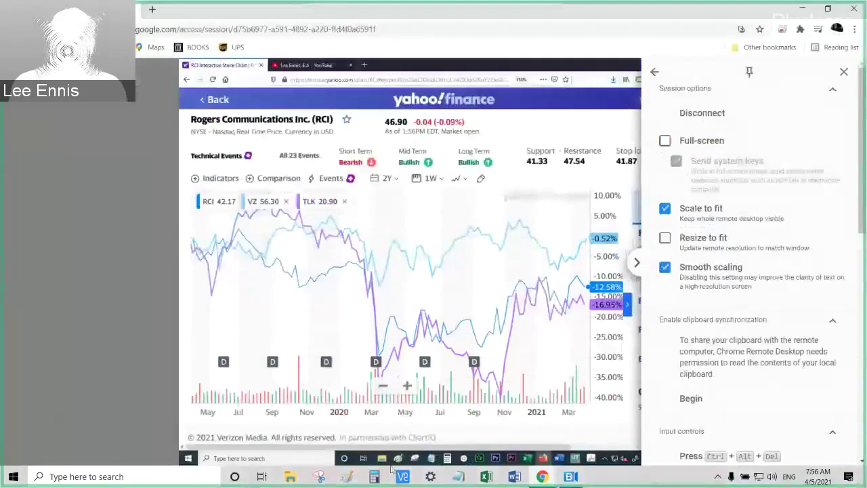
pyautogui.moveTo(527, 459)
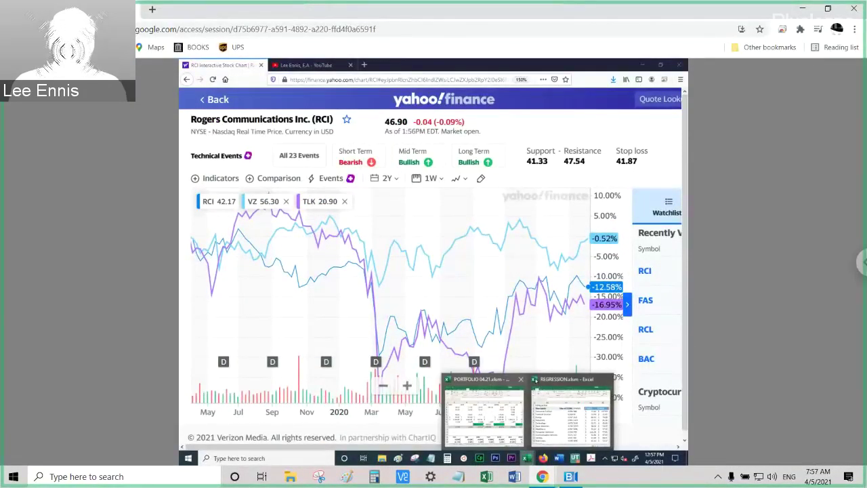
pyautogui.click(571, 410)
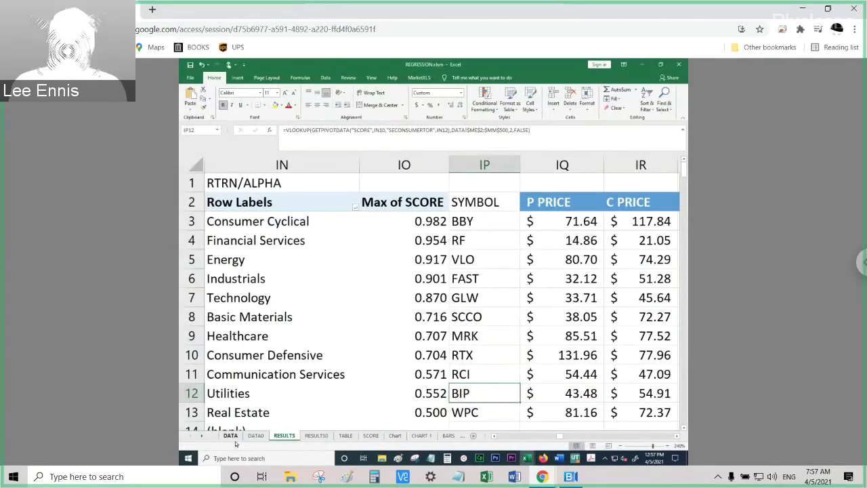
pyautogui.click(232, 436)
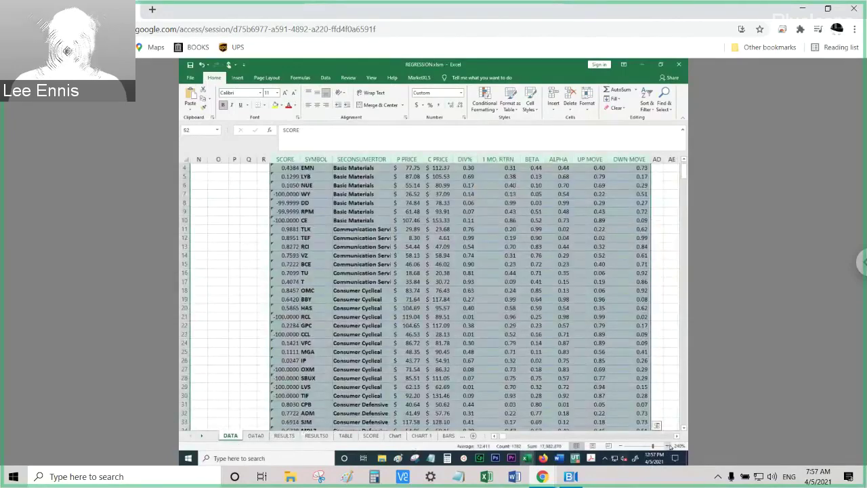
# Turn on column filters for the DATA sheet's score table whose headers start in cell A2.
pyautogui.scroll(5, 320, 172)
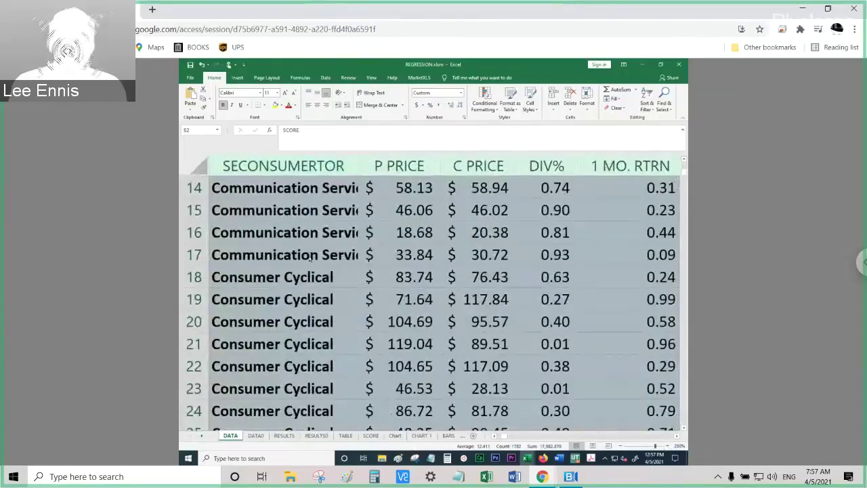
pyautogui.click(496, 437)
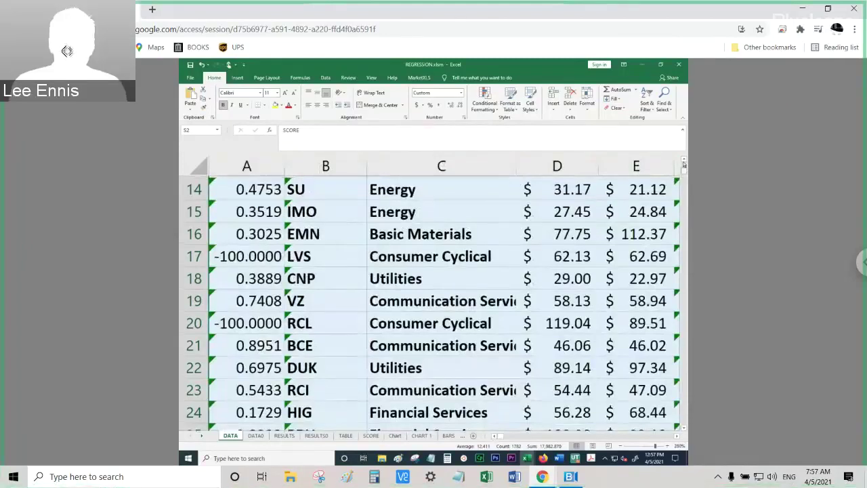
pyautogui.scroll(5, 684, 164)
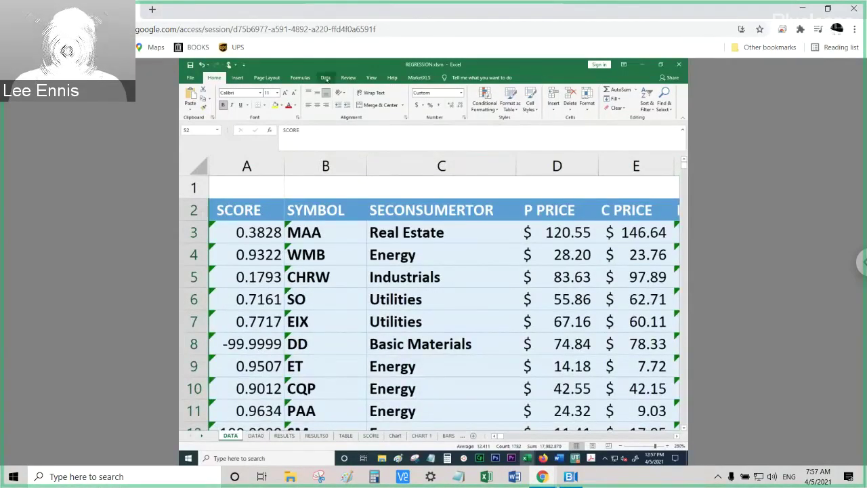
pyautogui.click(325, 77)
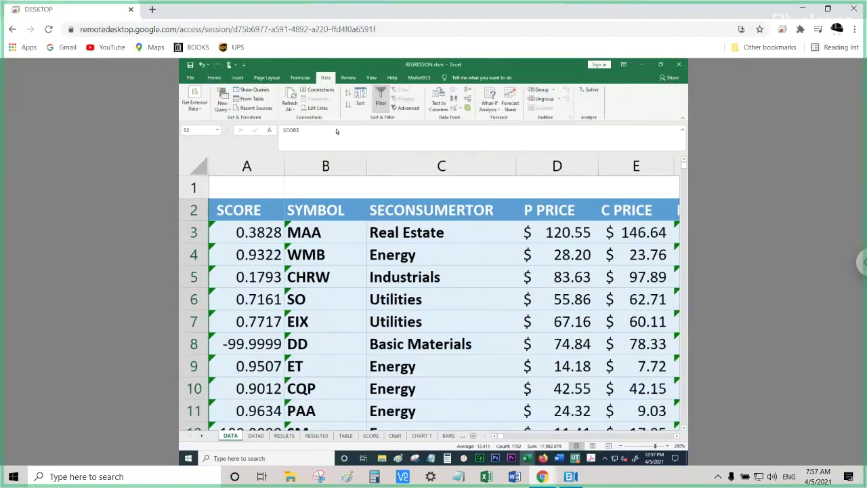
pyautogui.click(342, 212)
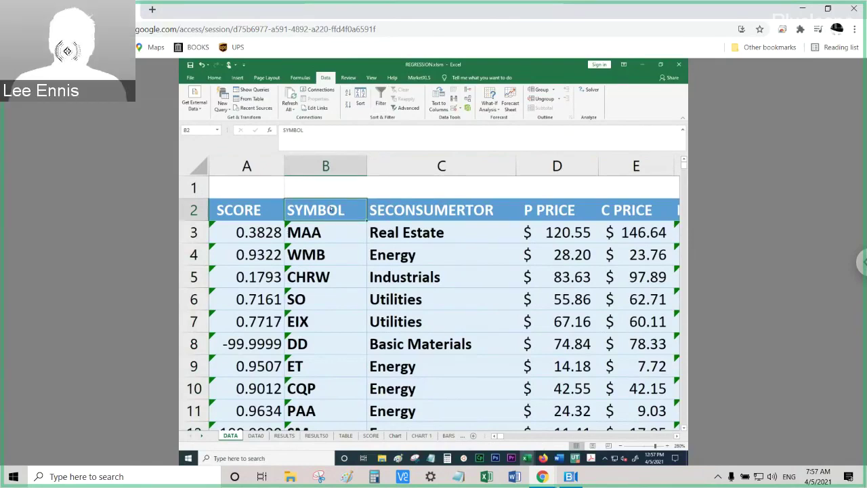
pyautogui.click(381, 101)
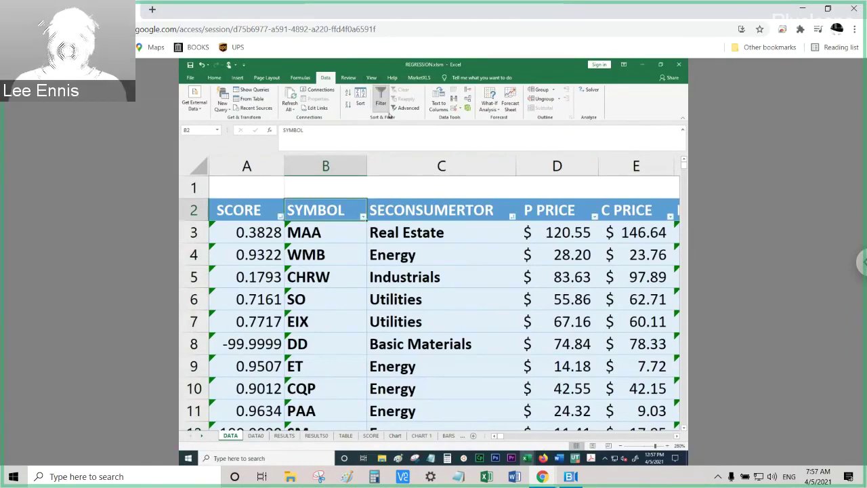
# Filter the SYMBOL column to show only TLK, without adding the selection to an existing filter.
pyautogui.click(363, 216)
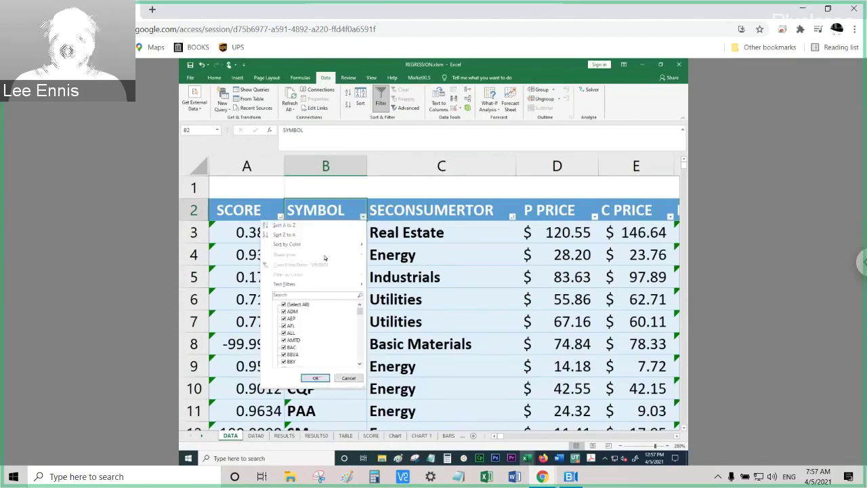
pyautogui.click(306, 297)
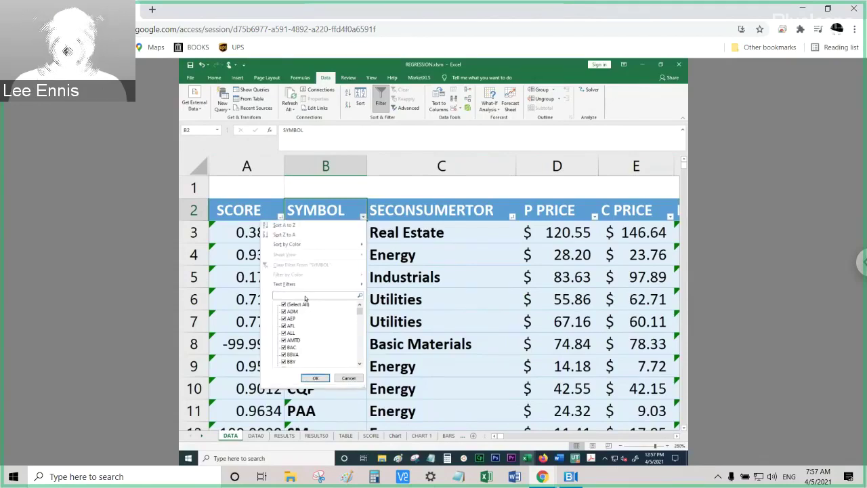
pyautogui.write('tlt')
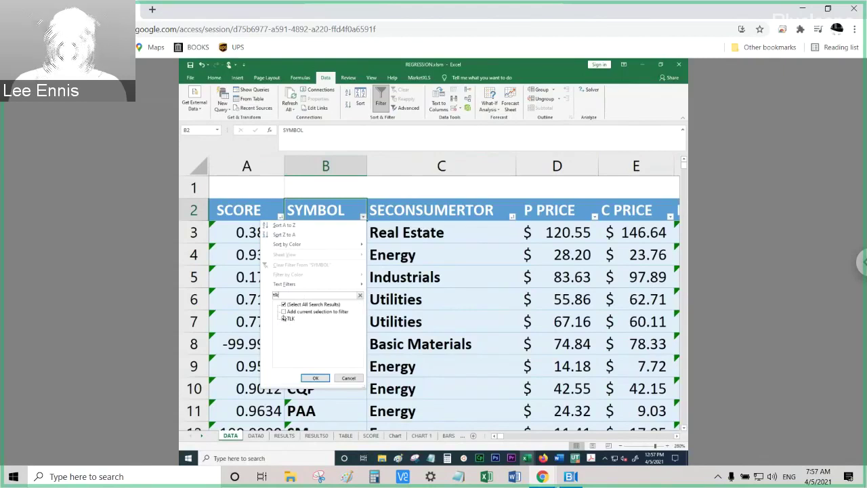
pyautogui.click(284, 318)
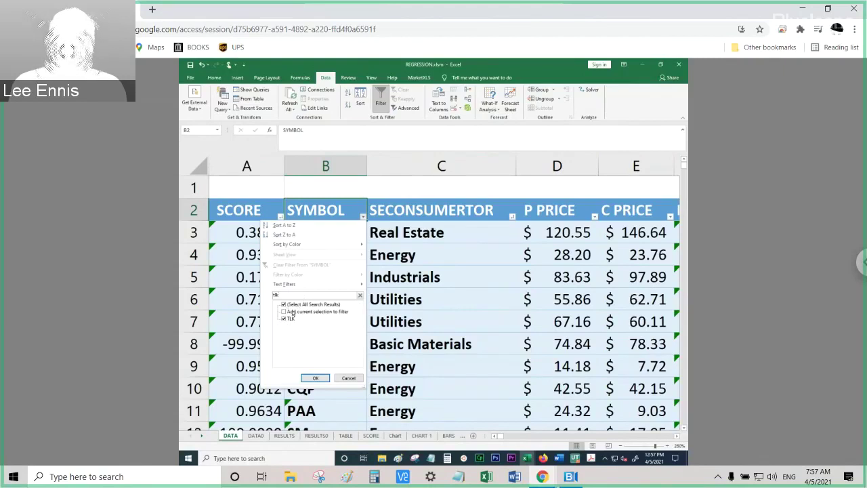
pyautogui.click(285, 311)
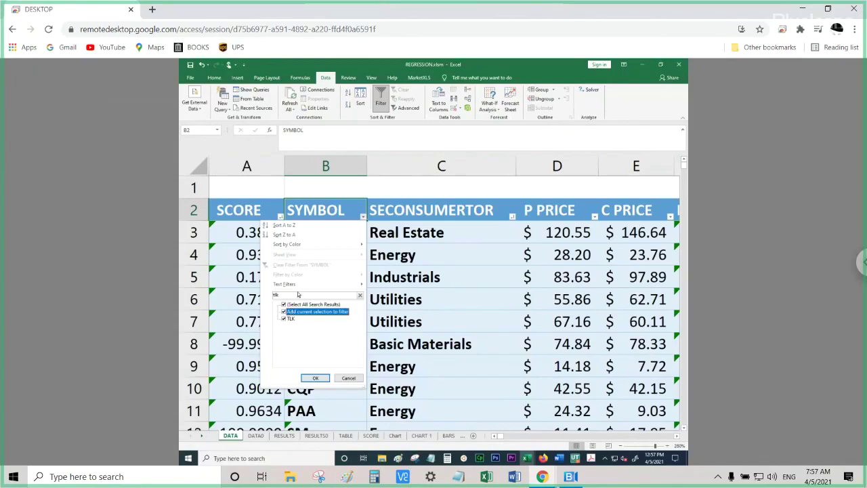
pyautogui.click(284, 305)
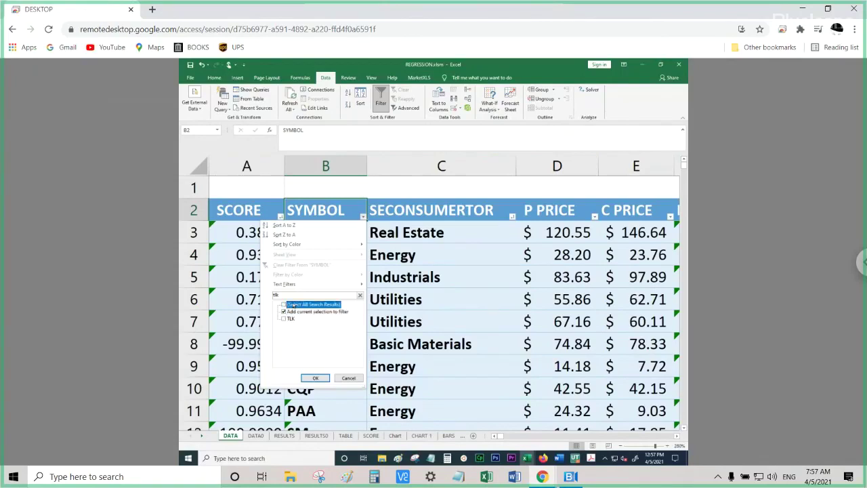
pyautogui.click(283, 319)
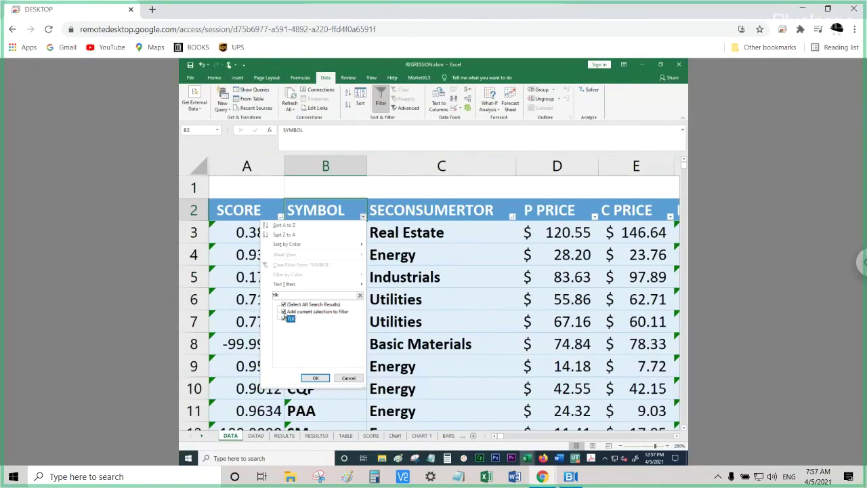
pyautogui.click(284, 305)
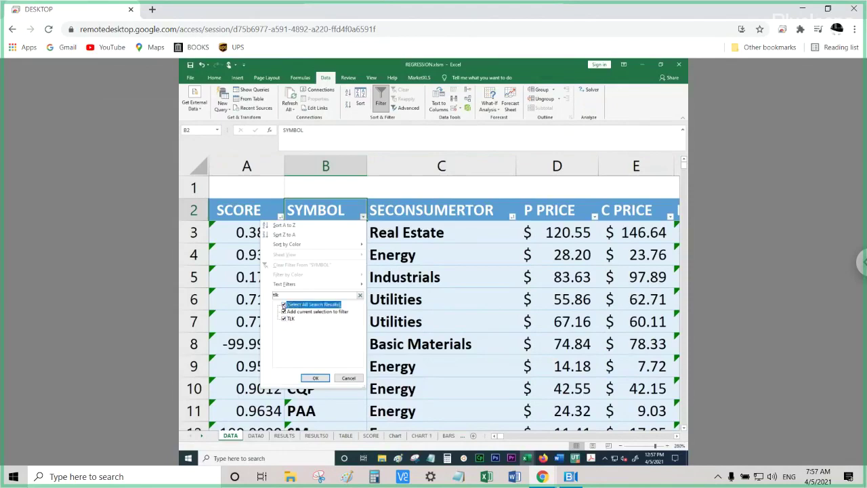
pyautogui.click(283, 320)
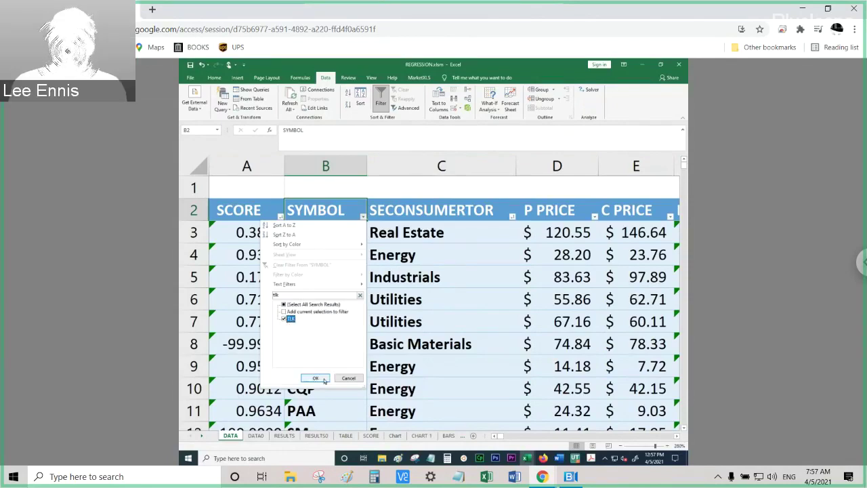
pyautogui.click(316, 378)
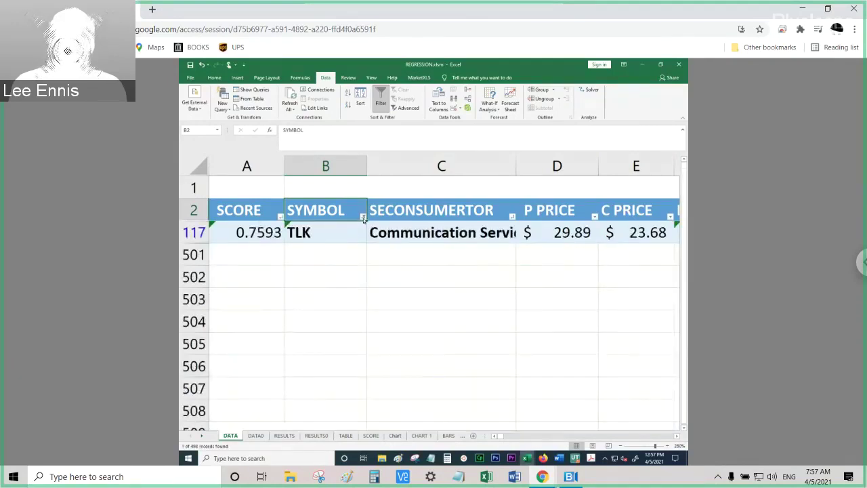
# Add VZ to the current SYMBOL column filter.
pyautogui.click(363, 217)
pyautogui.click(305, 297)
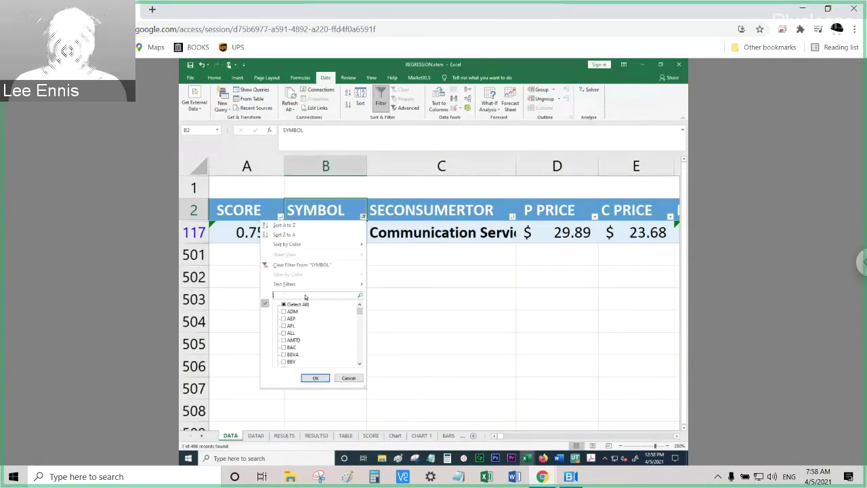
pyautogui.write('vz')
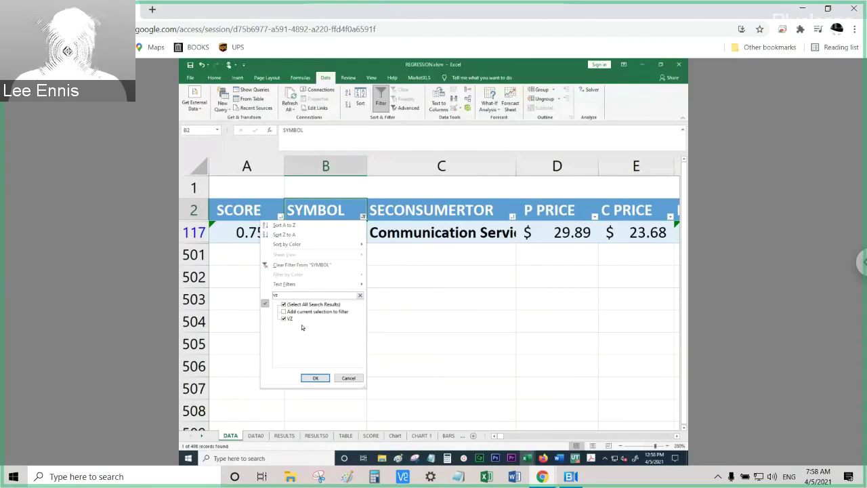
pyautogui.click(284, 312)
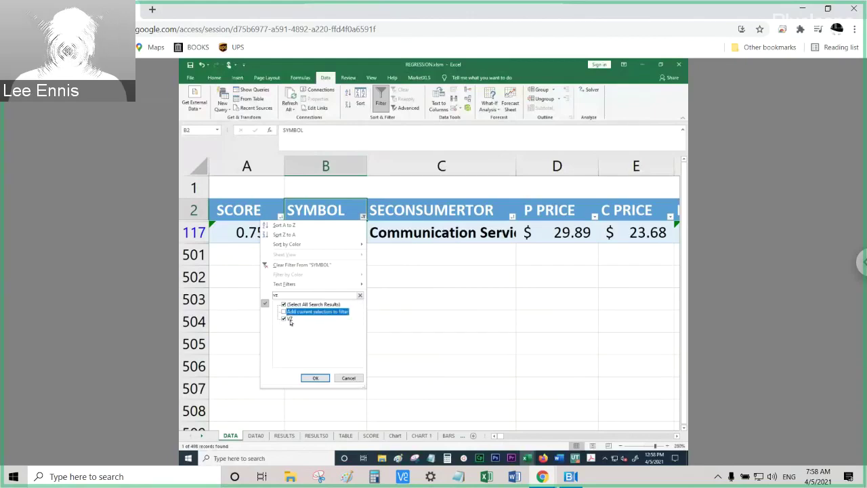
pyautogui.click(315, 378)
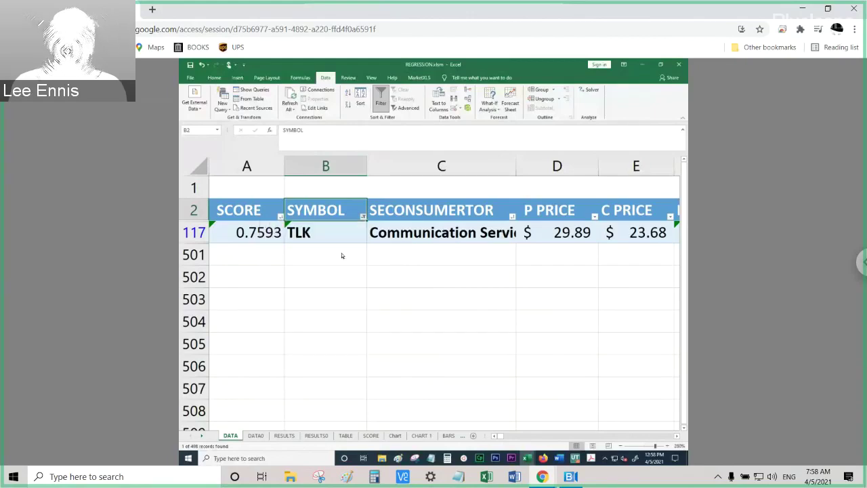
# Add RCI to the current SYMBOL column filter, keeping the symbols already selected.
pyautogui.click(363, 216)
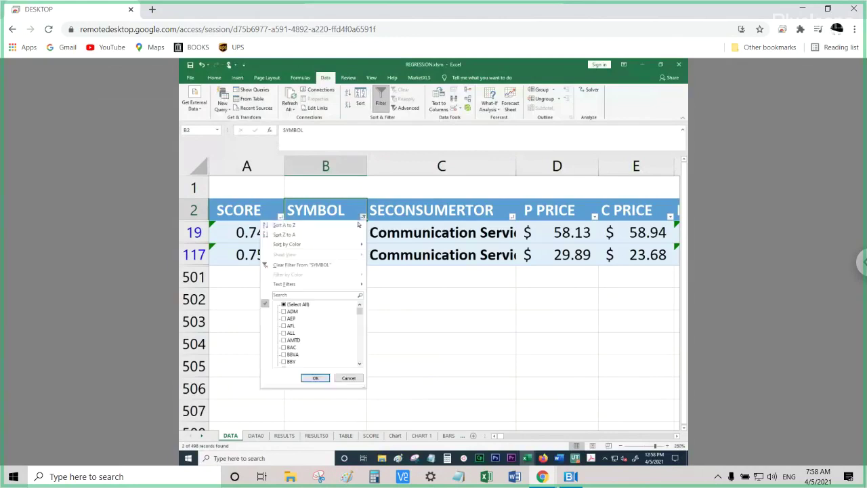
pyautogui.click(308, 296)
pyautogui.write('rci')
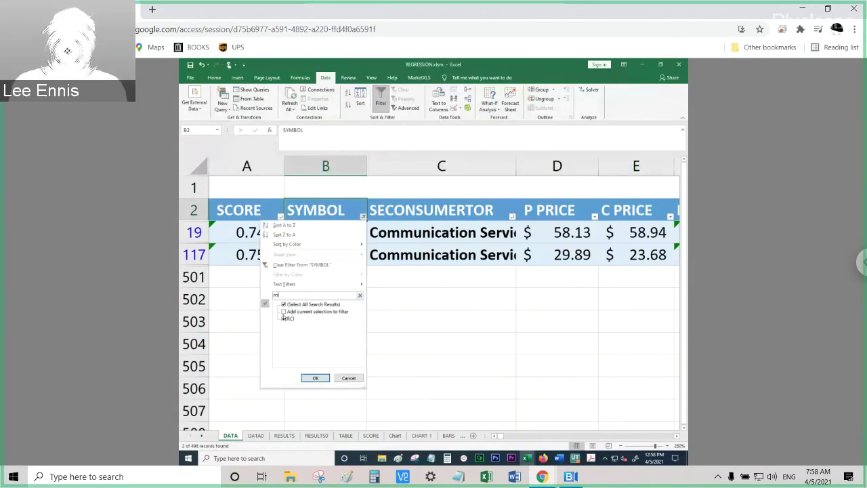
pyautogui.click(284, 312)
pyautogui.click(315, 378)
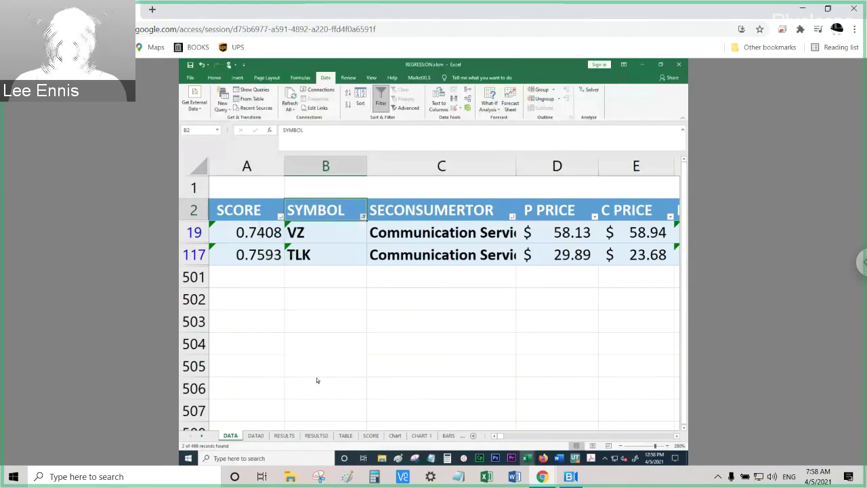
# Compare the DIV%, 1 MO. RTRN, BETA, ALPHA and UP MOVE values of VZ, RCI and TLK in the filtered rows.
pyautogui.click(676, 438)
pyautogui.click(676, 437)
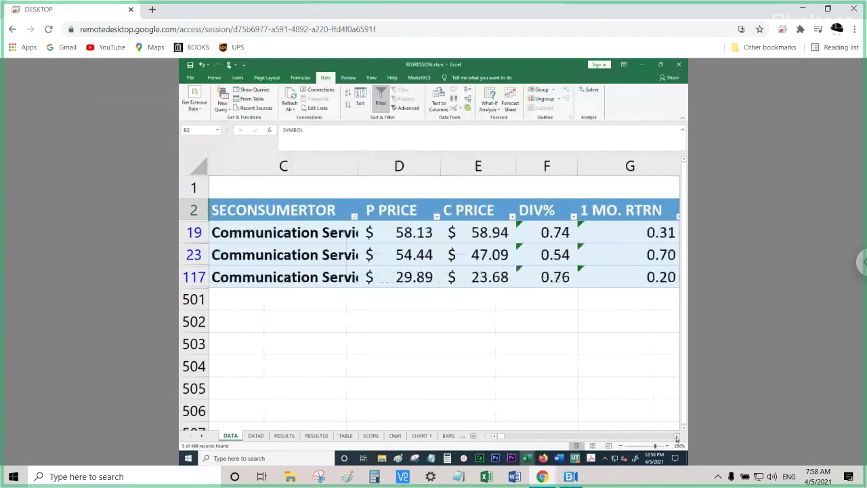
pyautogui.click(676, 437)
pyautogui.click(676, 438)
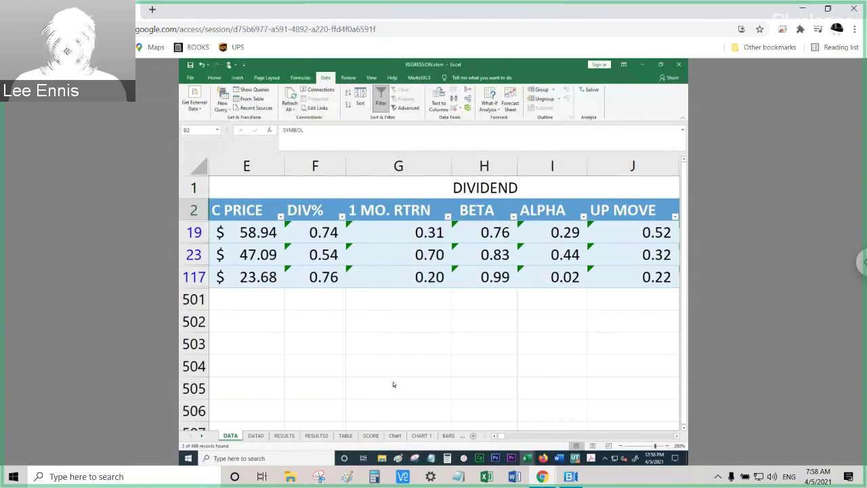
pyautogui.click(495, 436)
pyautogui.click(496, 436)
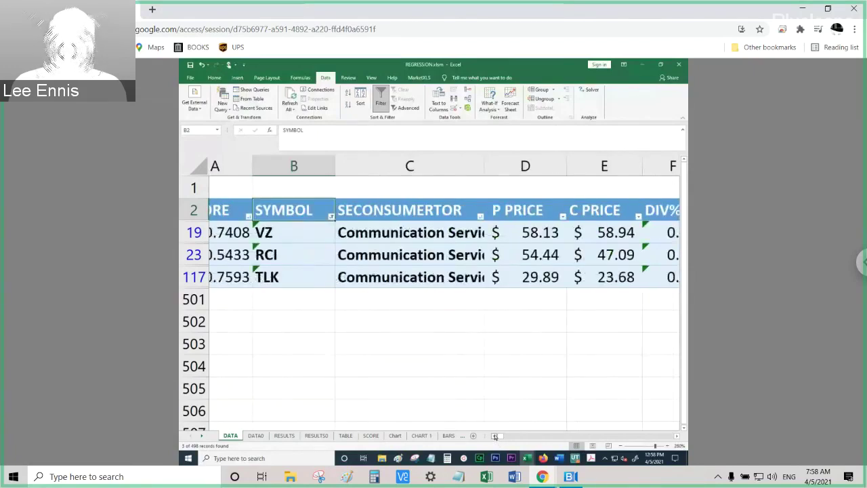
# Try freezing the top row of the DATA sheet with column B selected, checking which columns stay visible across the sheet.
pyautogui.click(331, 165)
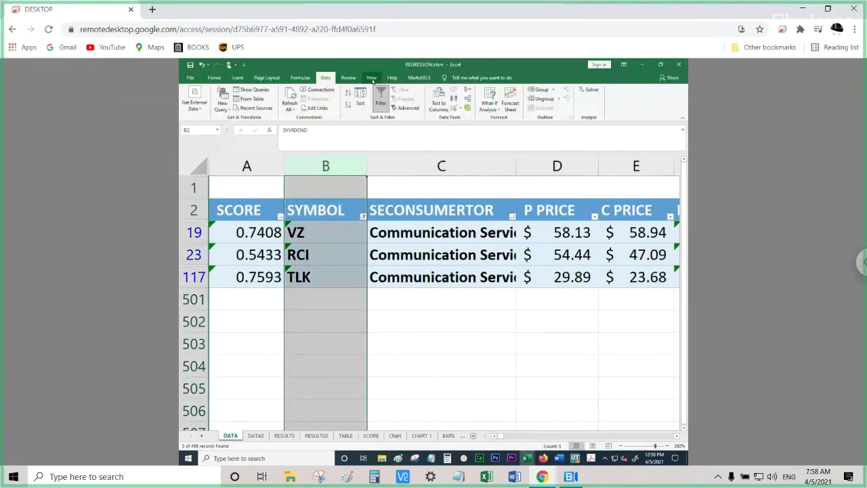
pyautogui.click(372, 78)
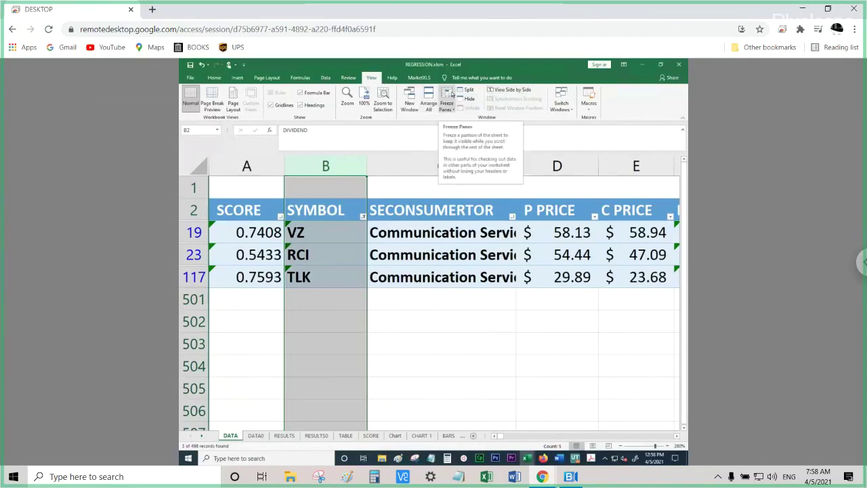
pyautogui.click(451, 95)
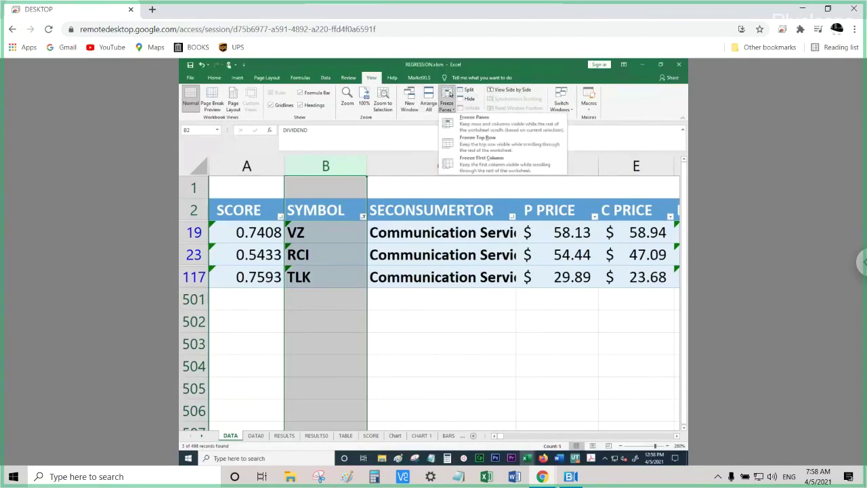
pyautogui.click(486, 145)
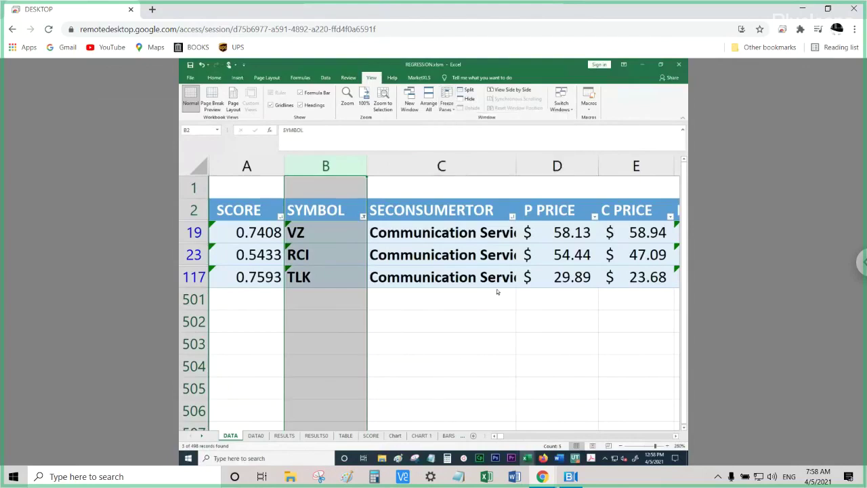
pyautogui.click(677, 437)
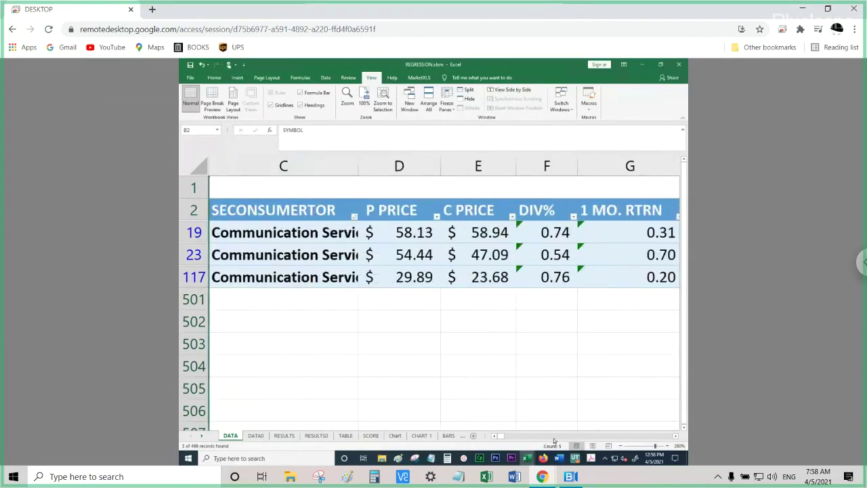
pyautogui.click(496, 436)
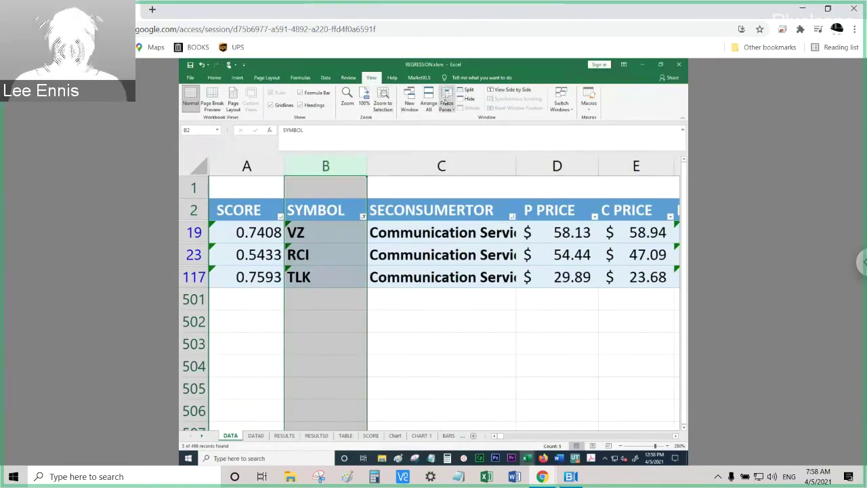
# Unfreeze the top row and freeze the panes ahead of the SYMBOL column, checking which columns stay visible.
pyautogui.click(447, 101)
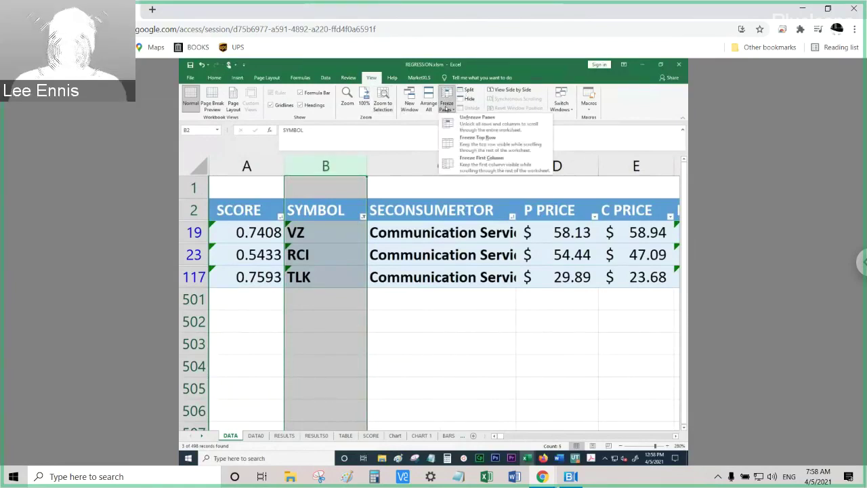
pyautogui.click(484, 125)
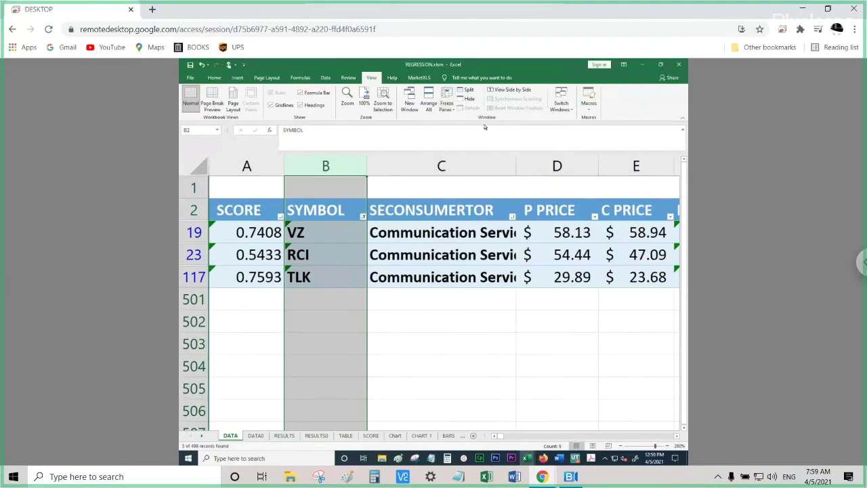
pyautogui.click(446, 102)
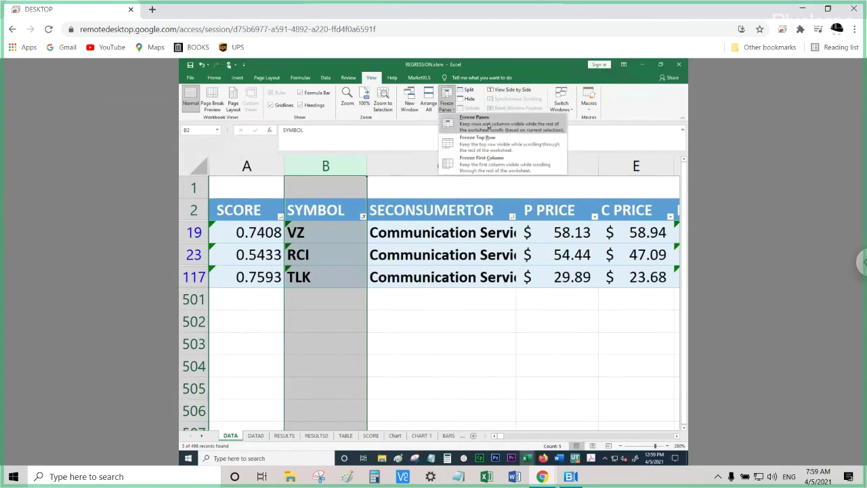
pyautogui.click(488, 126)
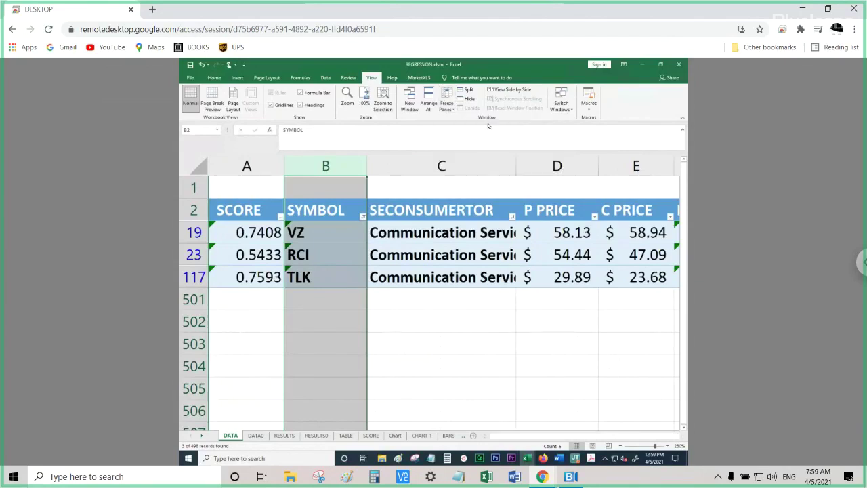
pyautogui.click(677, 436)
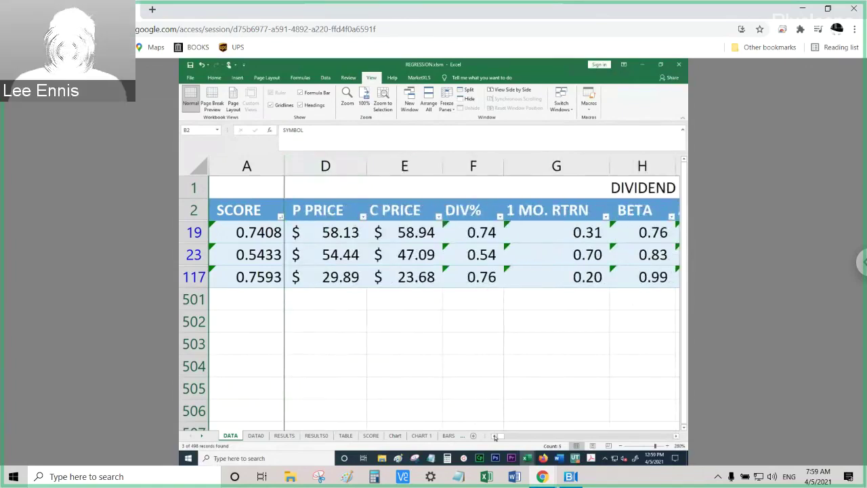
pyautogui.hscroll(-2, 404, 251)
# Replace the current freeze with one set at column C so that SCORE and SYMBOL stay visible.
pyautogui.click(406, 166)
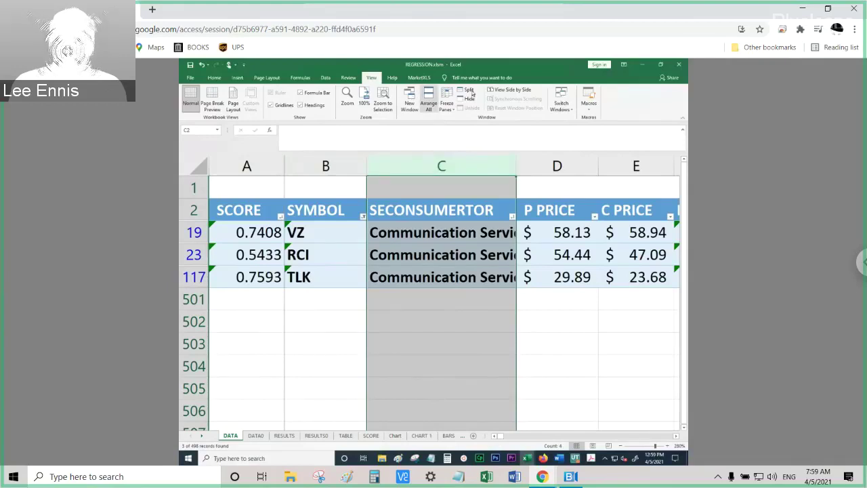
pyautogui.click(448, 102)
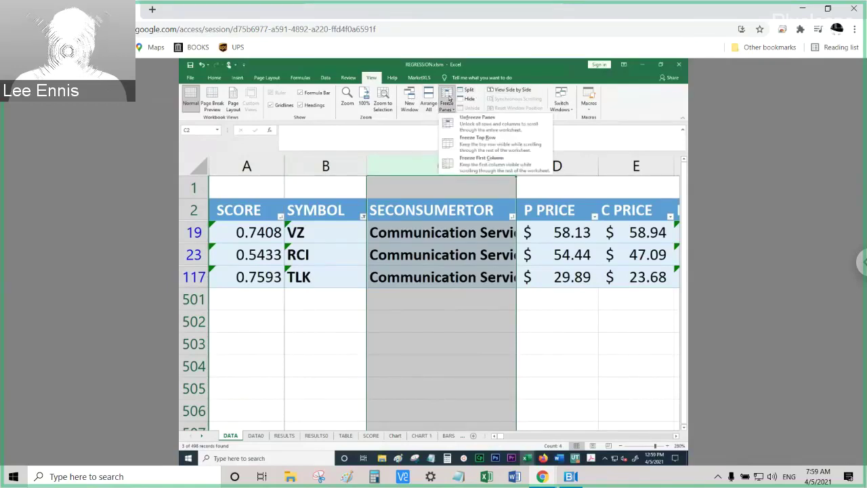
pyautogui.click(474, 122)
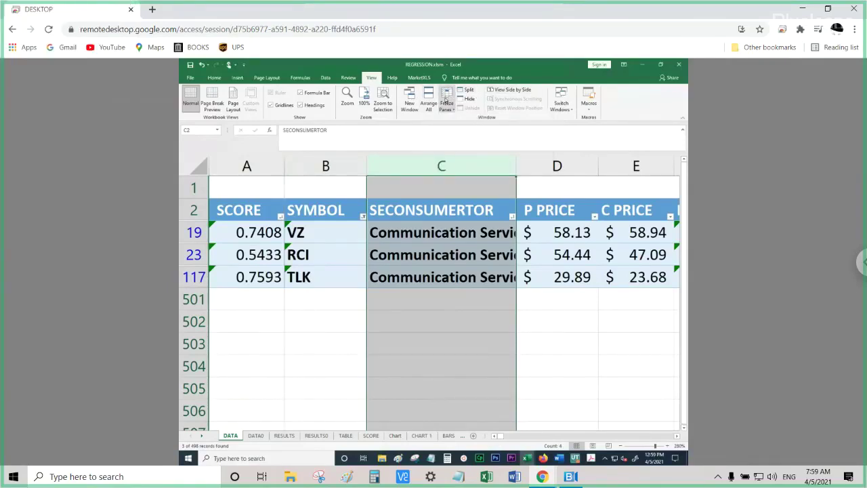
pyautogui.click(445, 100)
pyautogui.click(474, 116)
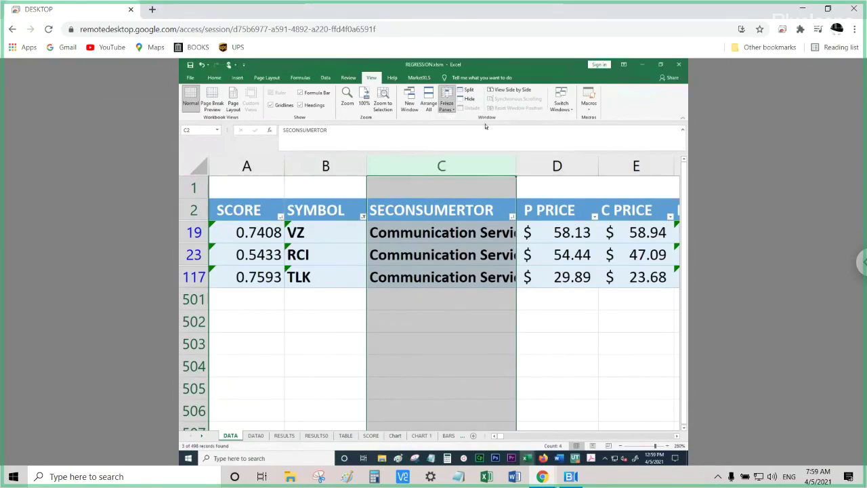
# Compare the 1 MO. RTRN, BETA, ALPHA, UP MOVE and DWN MOVE values of VZ, RCI and TLK beside their scores.
pyautogui.click(677, 437)
pyautogui.click(676, 436)
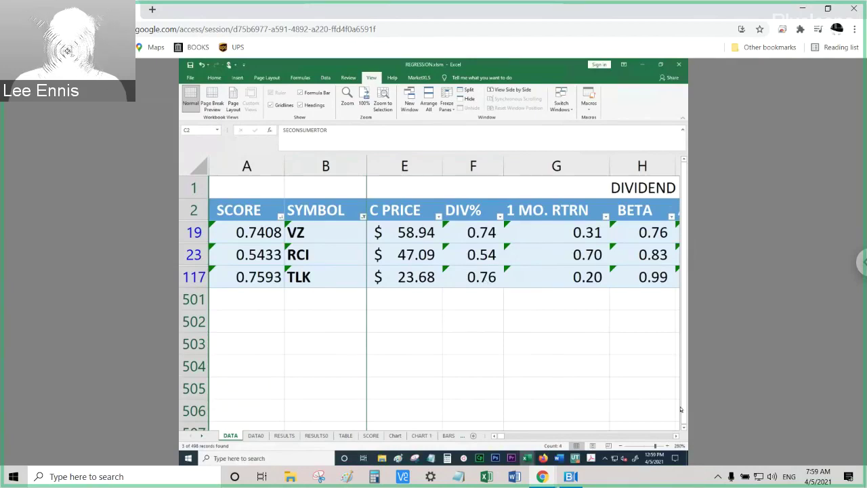
pyautogui.click(676, 437)
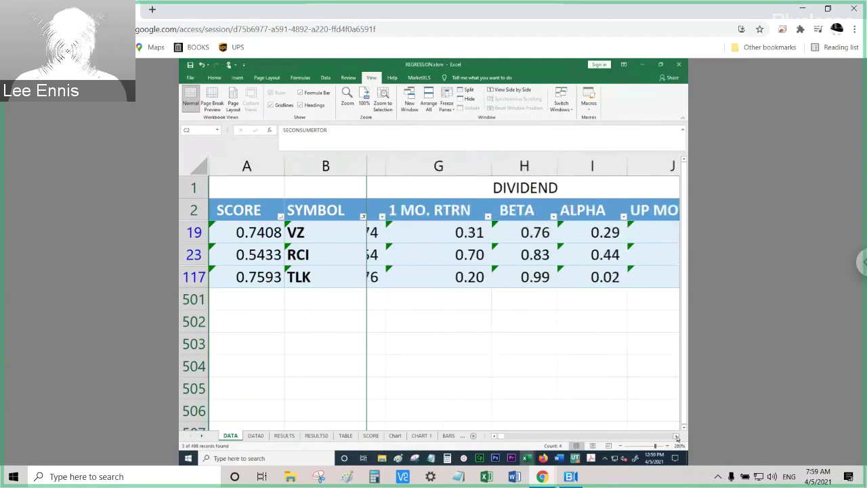
pyautogui.click(676, 437)
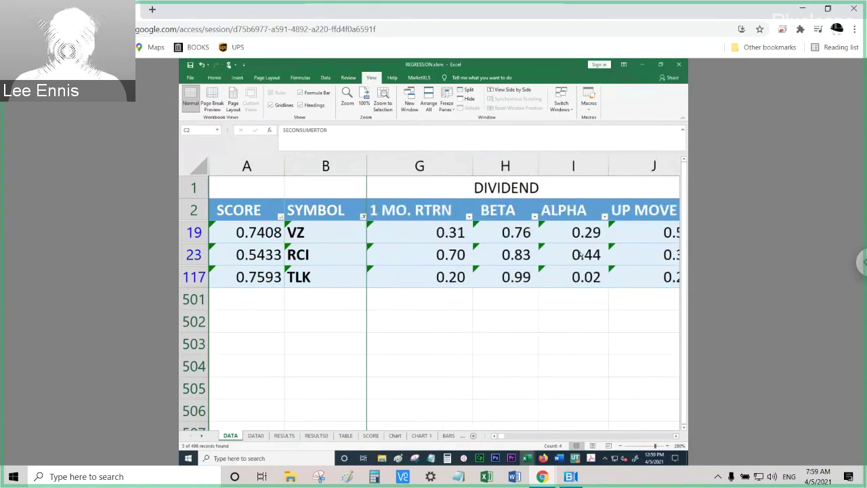
pyautogui.click(515, 279)
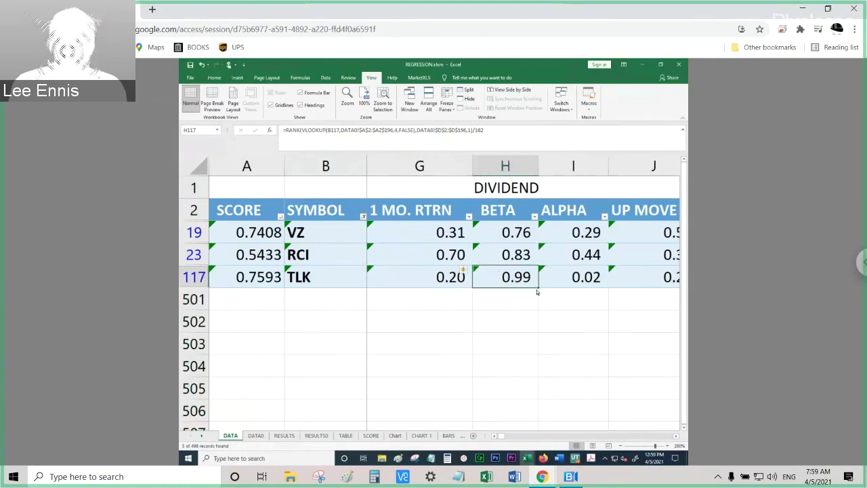
pyautogui.click(676, 437)
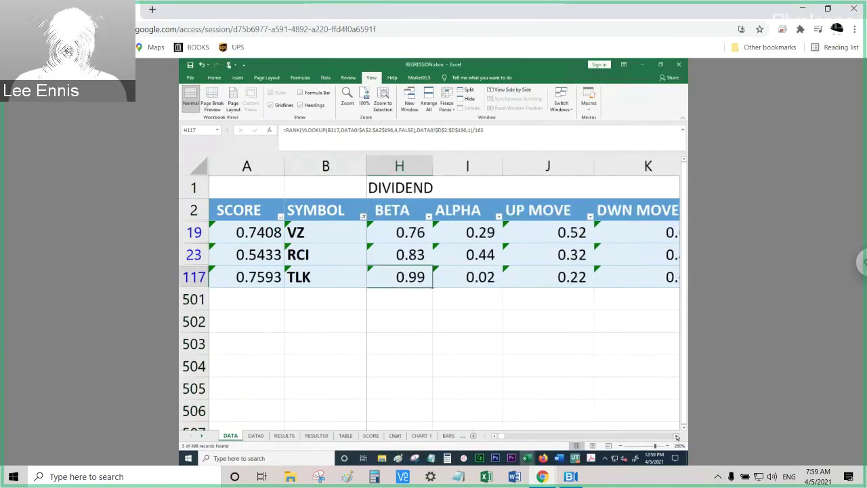
pyautogui.click(676, 437)
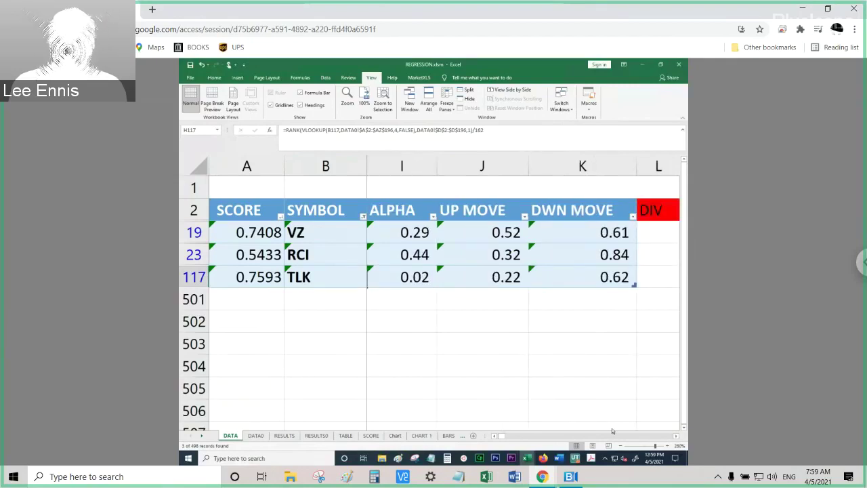
pyautogui.click(494, 436)
pyautogui.click(494, 435)
pyautogui.click(577, 256)
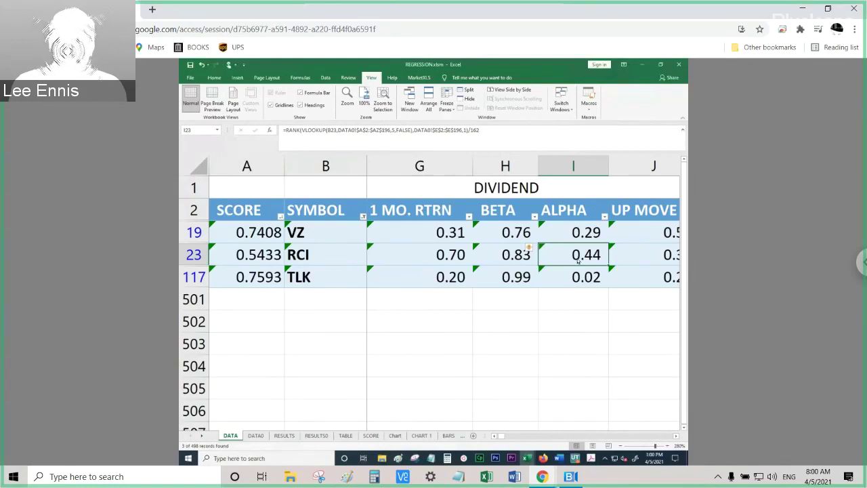
pyautogui.click(515, 283)
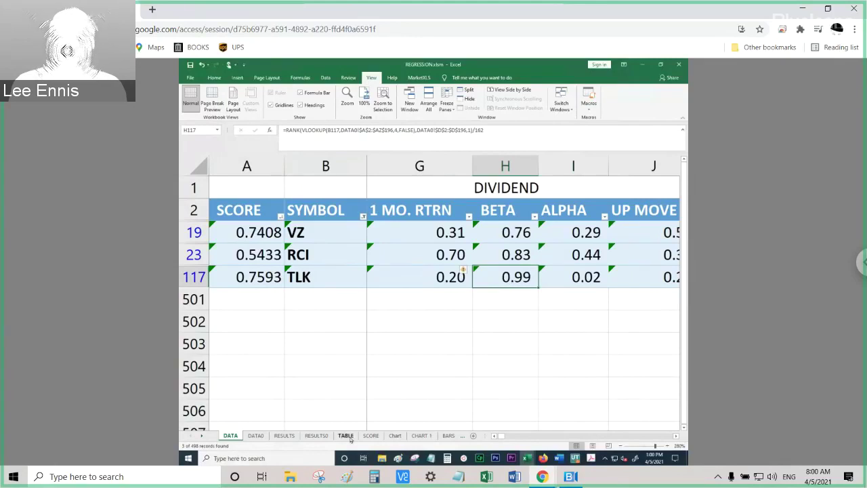
# Switch the remote desktop session to full screen and open the Chart sheet of the workbook.
pyautogui.click(861, 263)
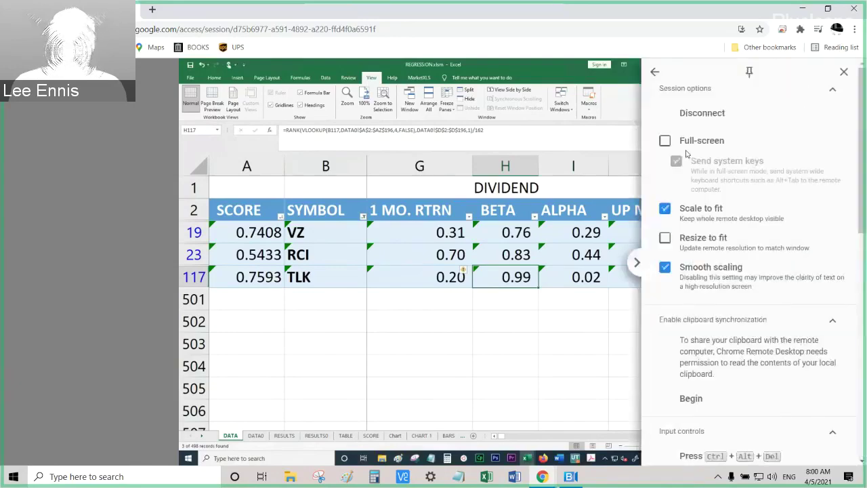
pyautogui.click(691, 141)
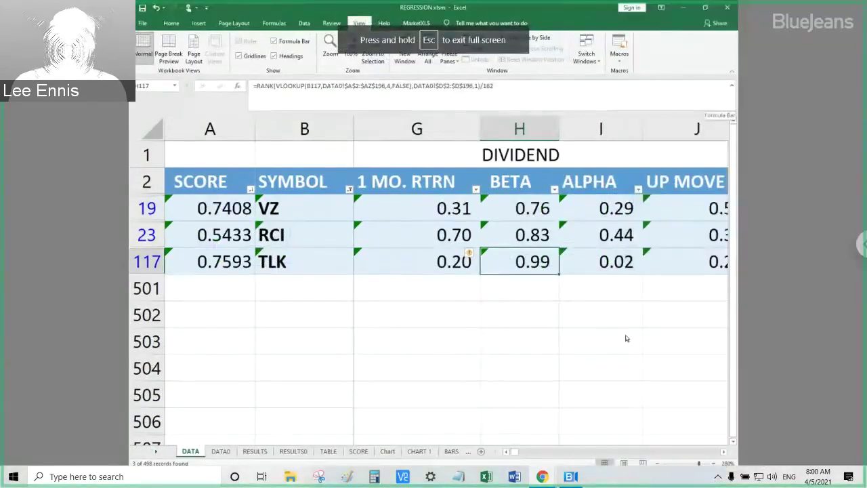
pyautogui.click(387, 451)
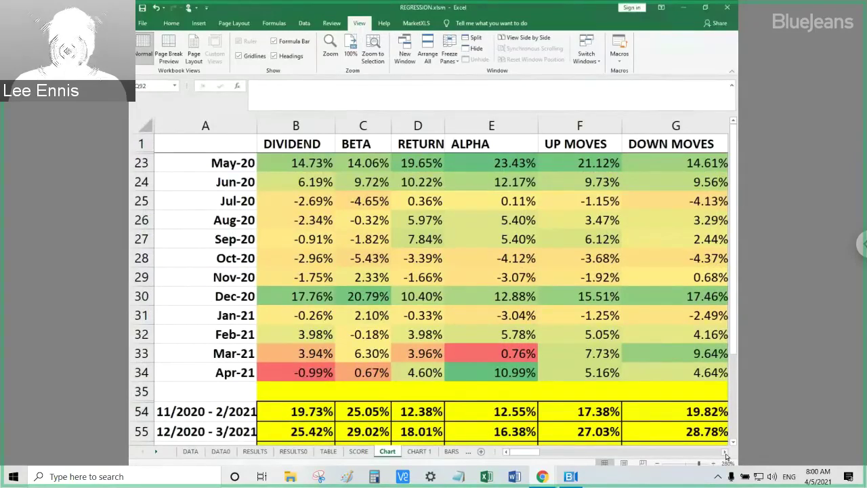
# Highlight the Apr-21 row and examine its ALPHA and DIVIDEND returns.
pyautogui.click(141, 372)
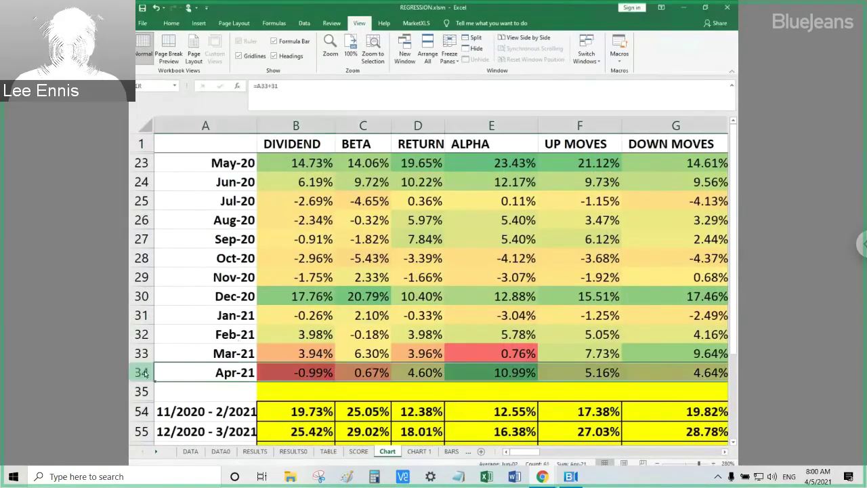
pyautogui.click(529, 378)
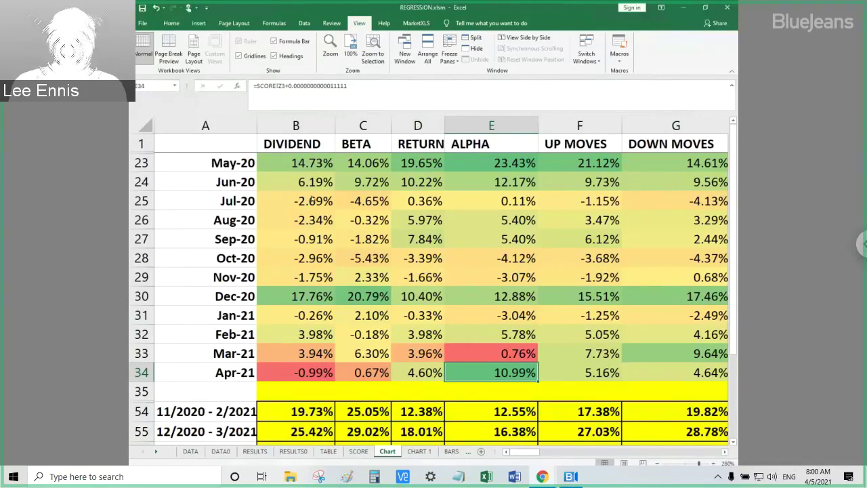
pyautogui.click(315, 373)
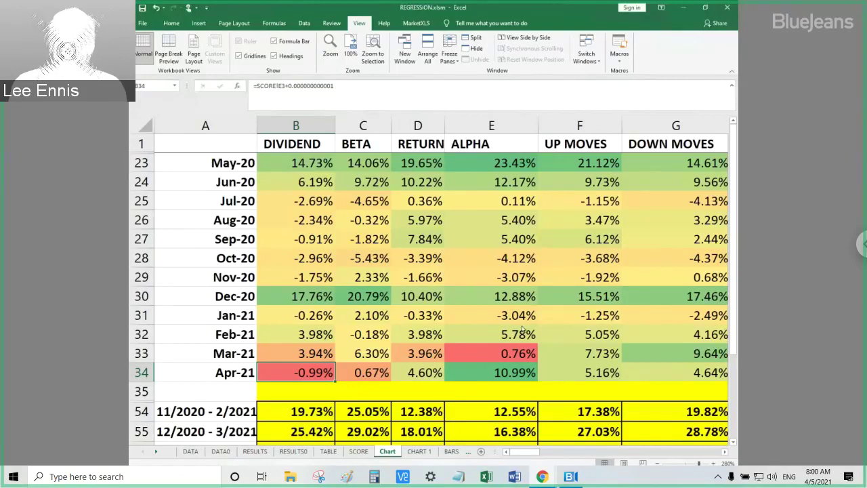
# Examine the monthly returns of the single-factor strategies and the DIV combinations in the columns from BETA to EQUAL.
pyautogui.click(727, 458)
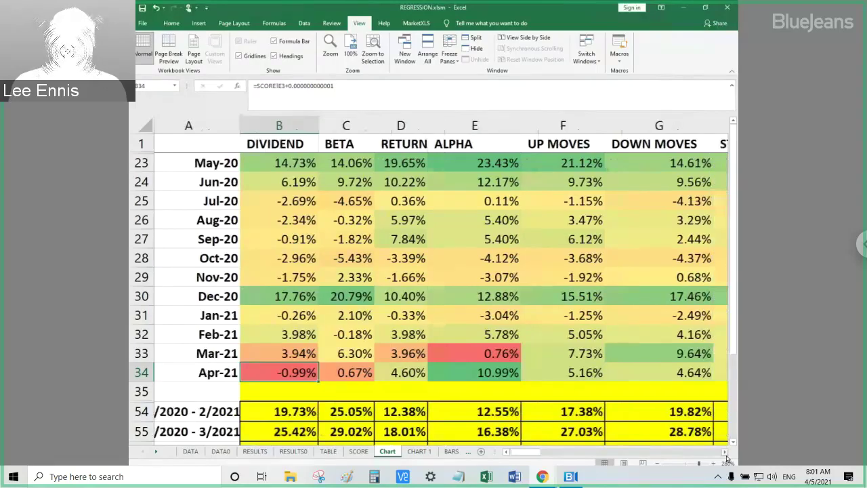
pyautogui.click(726, 457)
pyautogui.click(724, 454)
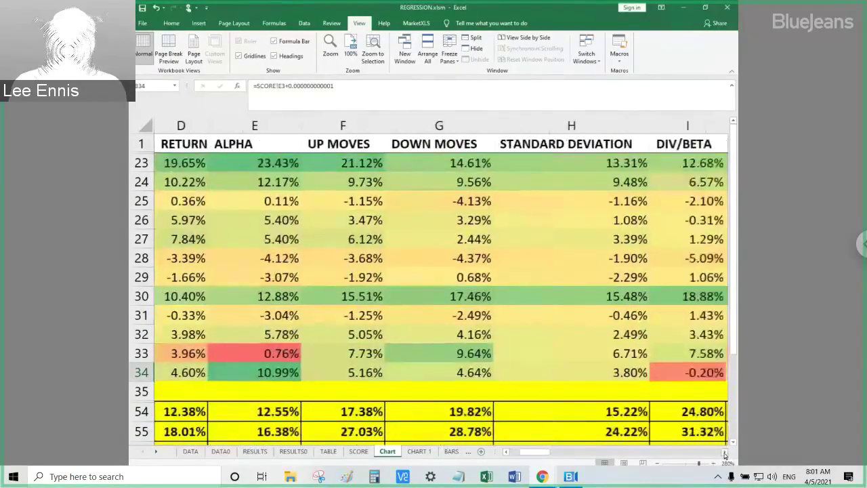
pyautogui.click(724, 454)
pyautogui.click(725, 454)
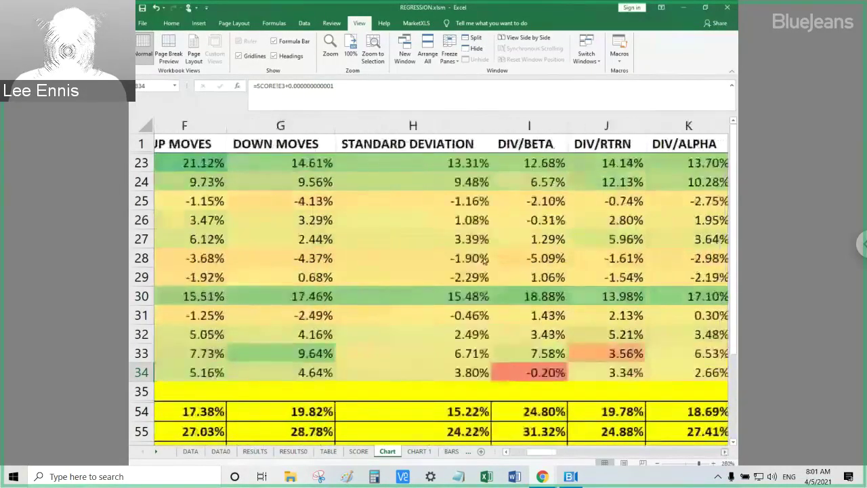
pyautogui.hscroll(2, 485, 261)
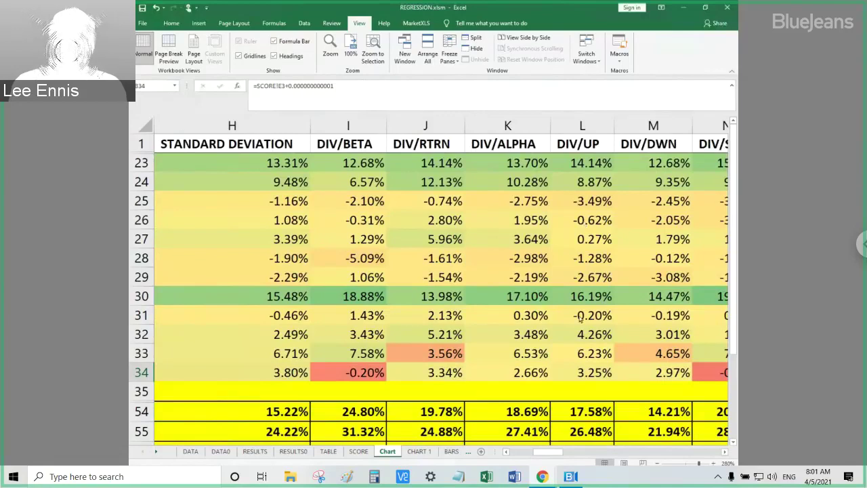
pyautogui.doubleClick(724, 451)
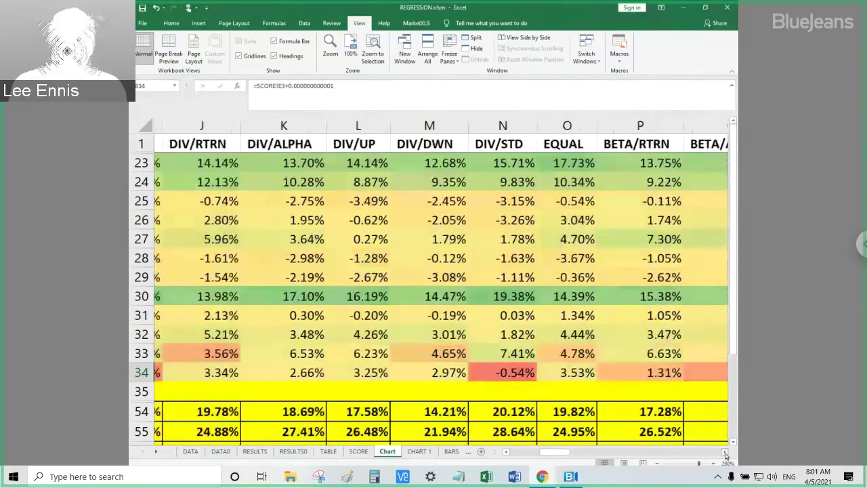
pyautogui.doubleClick(724, 451)
# Highlight the Dec-20 row and examine the returns of the BETA and RTRN combination strategies along it.
pyautogui.click(143, 296)
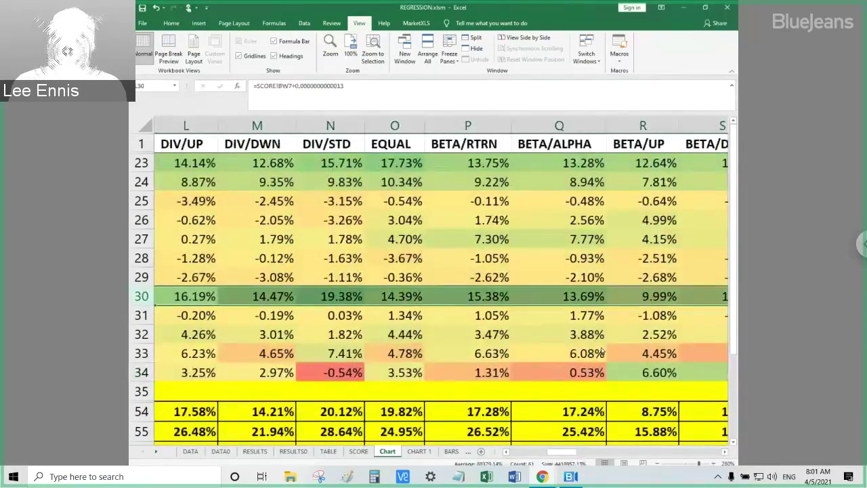
pyautogui.doubleClick(725, 452)
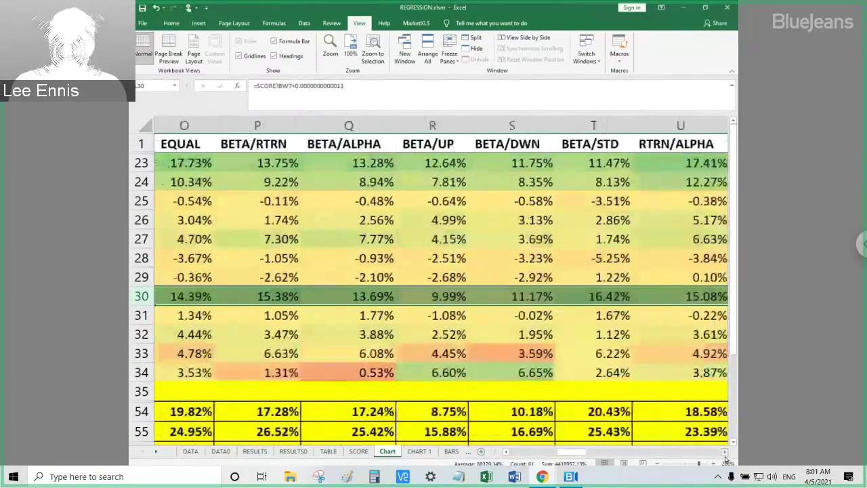
pyautogui.click(724, 452)
pyautogui.click(725, 452)
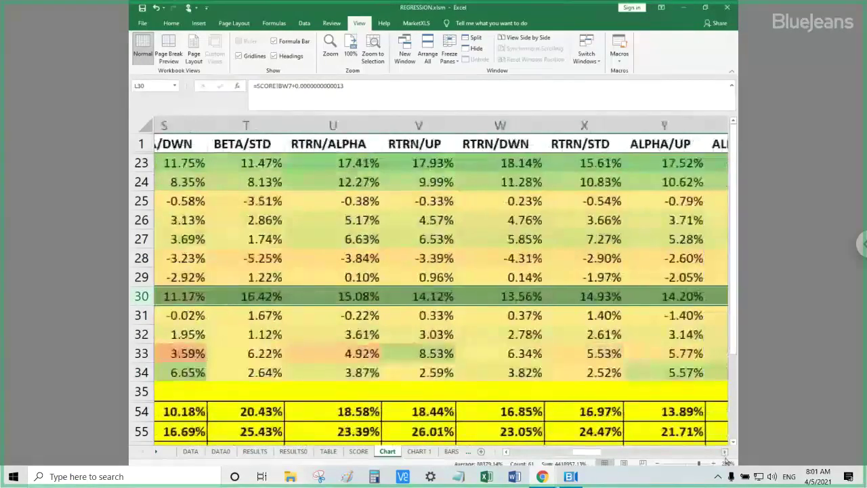
pyautogui.click(724, 452)
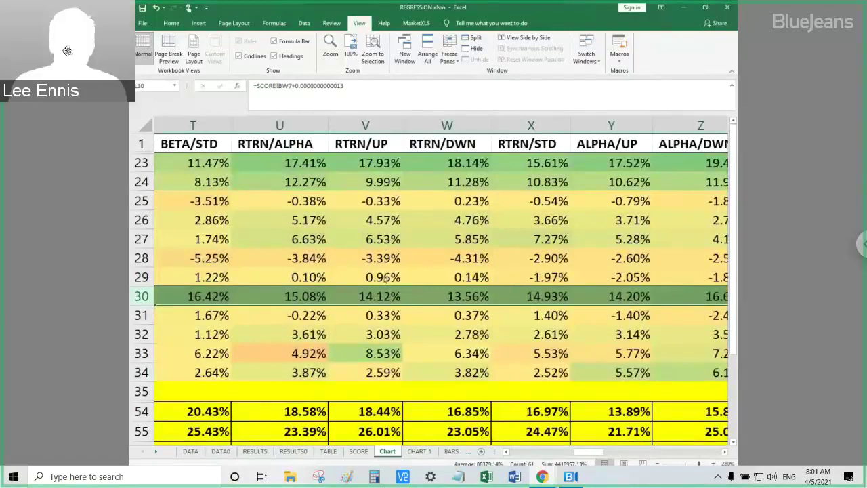
# Check RTRN/ALPHA in the weak months Jul-20, Oct-20, Nov-20 and Jan-21, and highlight the Mar-21 row for comparison.
pyautogui.click(377, 277)
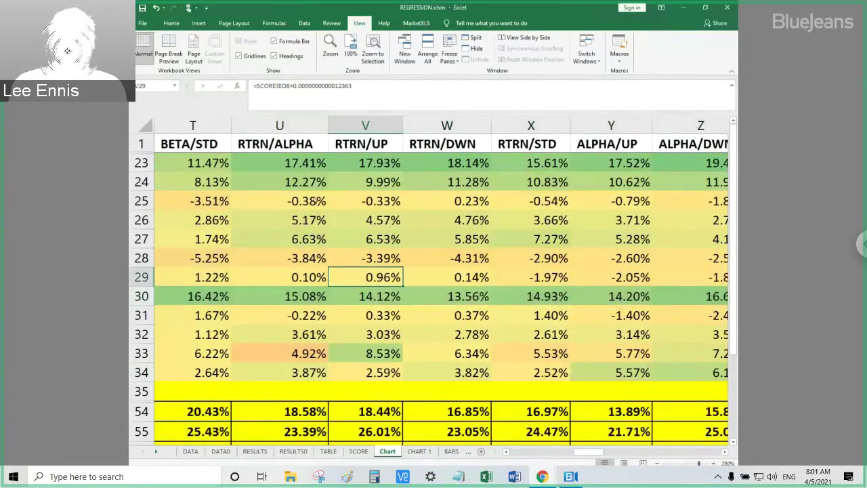
pyautogui.click(288, 205)
pyautogui.click(286, 263)
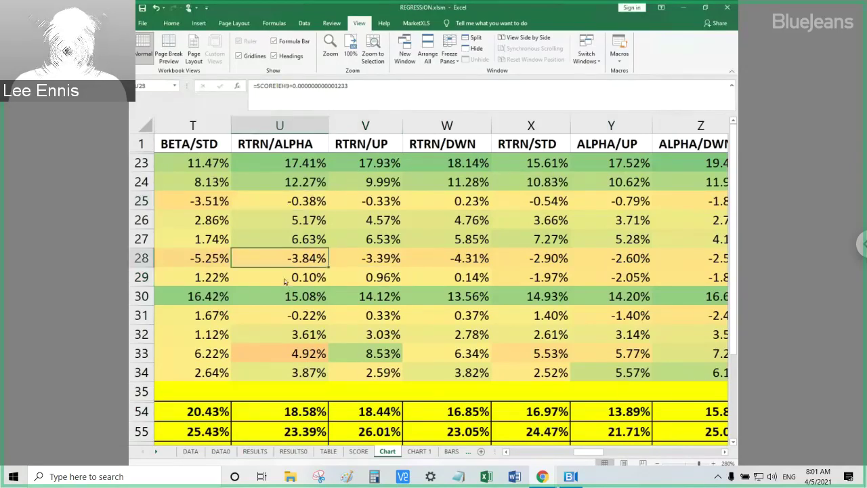
pyautogui.click(286, 280)
pyautogui.click(290, 318)
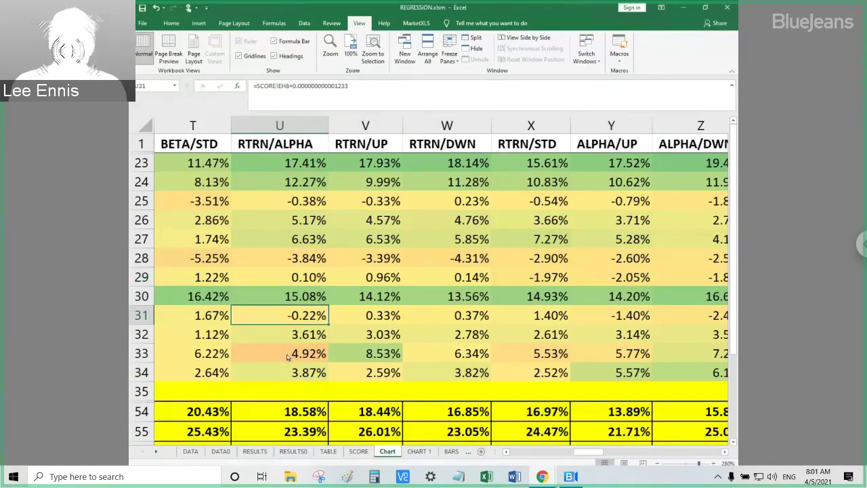
pyautogui.click(293, 355)
pyautogui.click(143, 354)
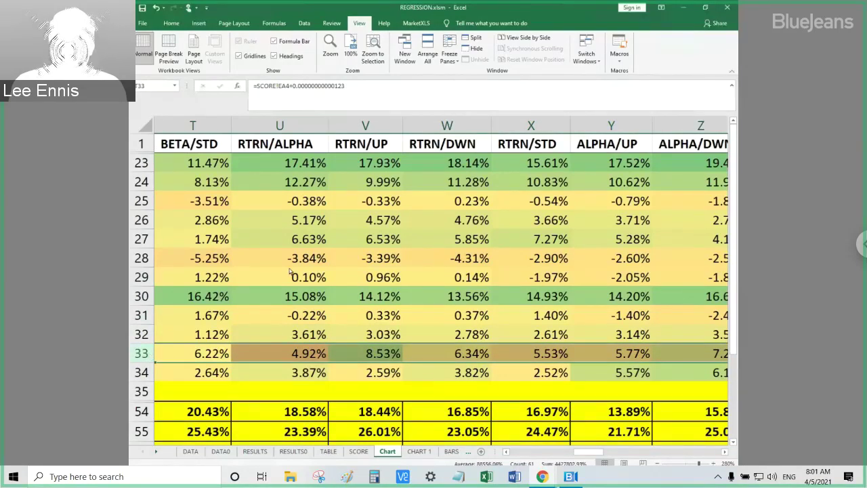
# Check the RTRN/ALPHA returns of the stronger months May-20, Aug-20, Sep-20 and Dec-20.
pyautogui.click(279, 163)
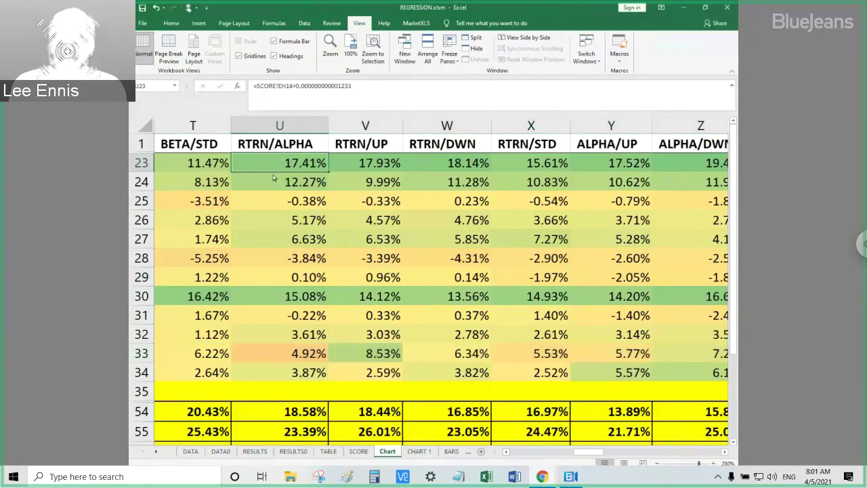
pyautogui.click(280, 220)
pyautogui.click(274, 239)
pyautogui.click(276, 296)
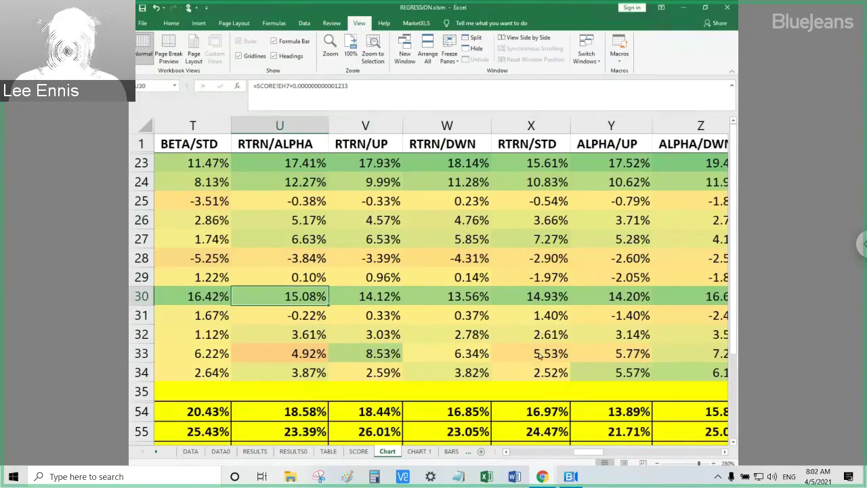
# Compare the RTRN/STD returns of Mar-21 and Apr-21 and the ALPHA/UP returns of Oct-20 and Nov-20.
pyautogui.moveTo(540, 353); pyautogui.dragTo(540, 372)
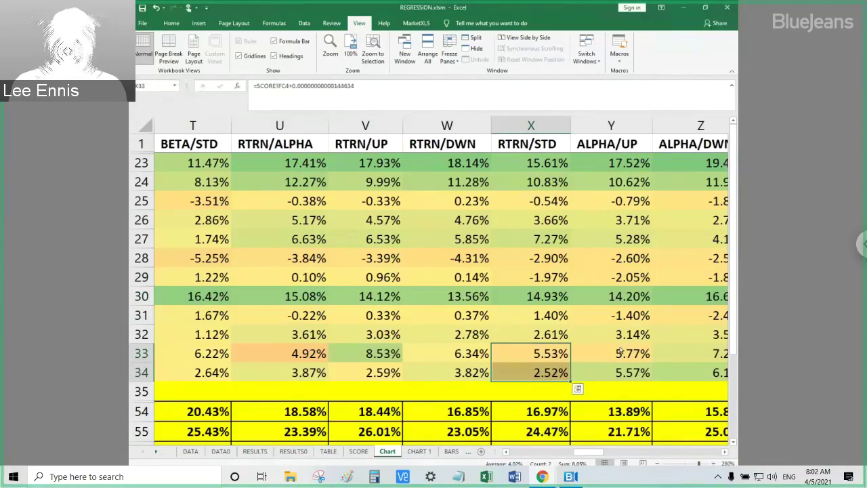
pyautogui.click(629, 271)
pyautogui.moveTo(629, 267); pyautogui.dragTo(629, 260)
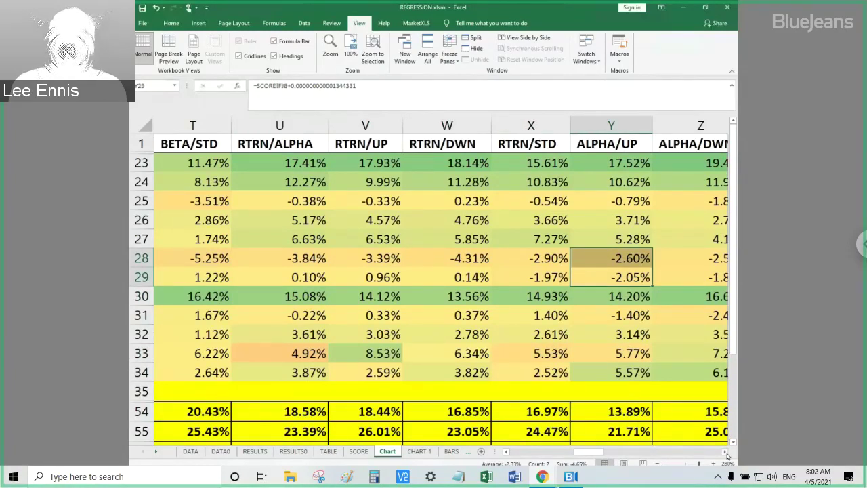
# Examine the monthly returns of the remaining two- and three-factor combinations, from ALPHA/DWN through BETA/RTRN/STD to the MSCORE strategies.
pyautogui.click(726, 452)
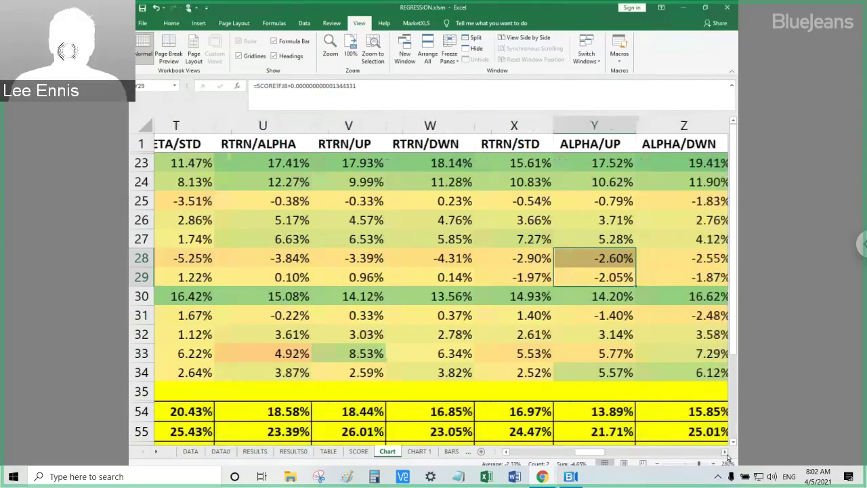
pyautogui.click(726, 452)
pyautogui.click(726, 451)
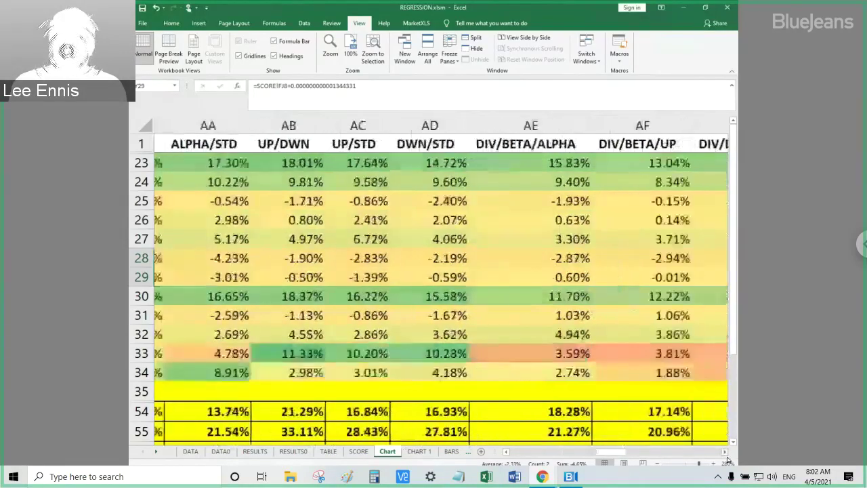
pyautogui.click(725, 452)
pyautogui.click(726, 451)
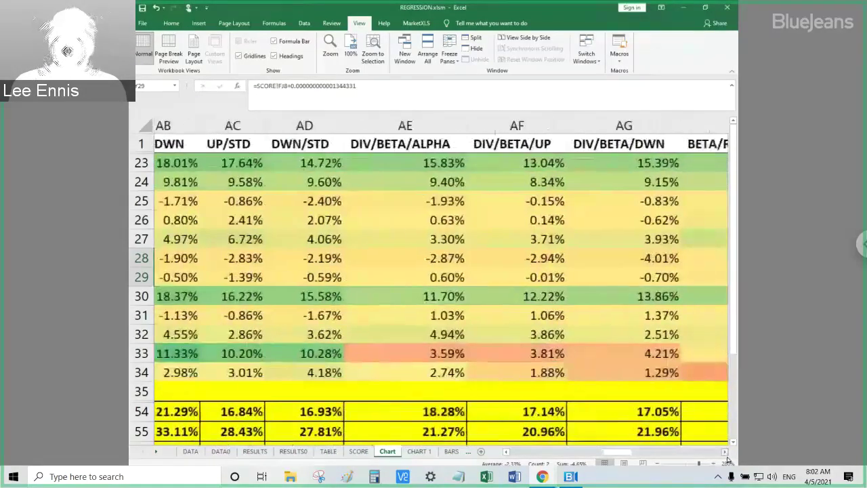
pyautogui.click(725, 452)
pyautogui.click(726, 452)
pyautogui.click(726, 451)
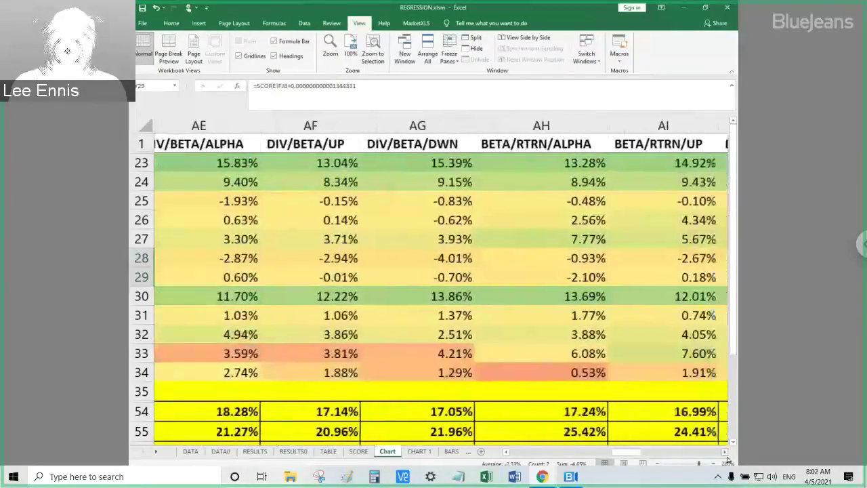
pyautogui.click(725, 452)
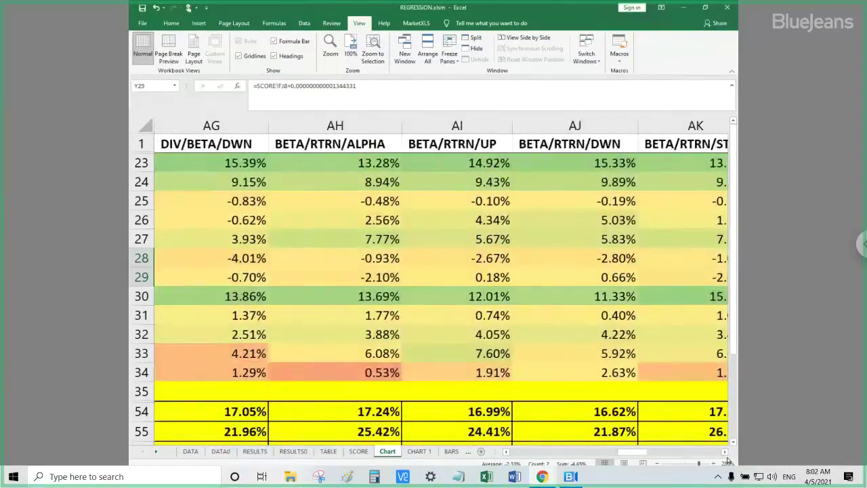
pyautogui.click(726, 452)
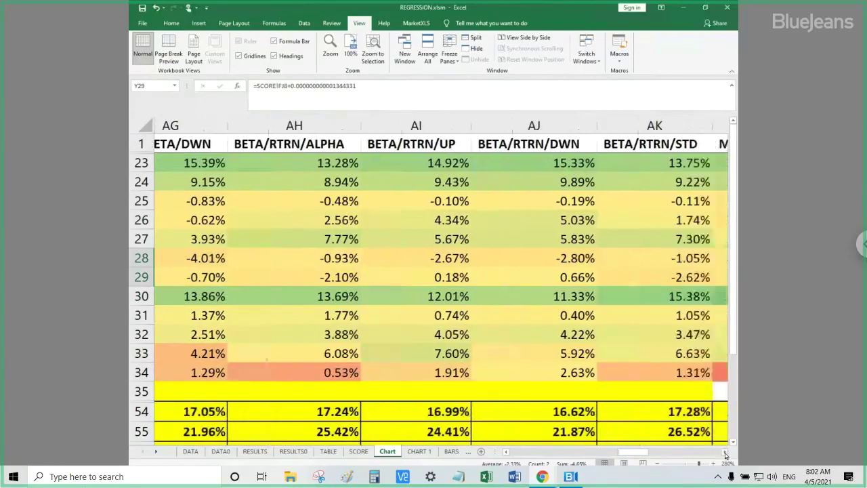
pyautogui.click(725, 452)
pyautogui.click(725, 452)
pyautogui.click(726, 452)
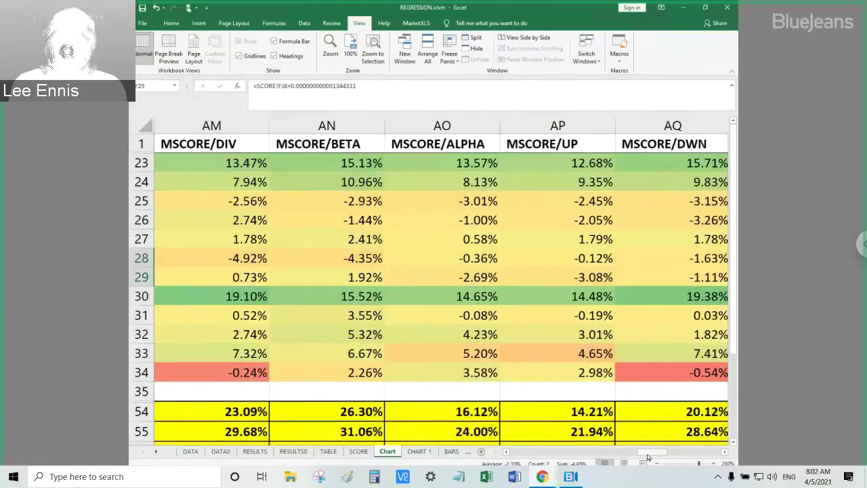
# Go back to the single-factor strategies and compare the ALPHA returns of Oct-20, Nov-20 and Jan-21.
pyautogui.moveTo(648, 457); pyautogui.dragTo(525, 463)
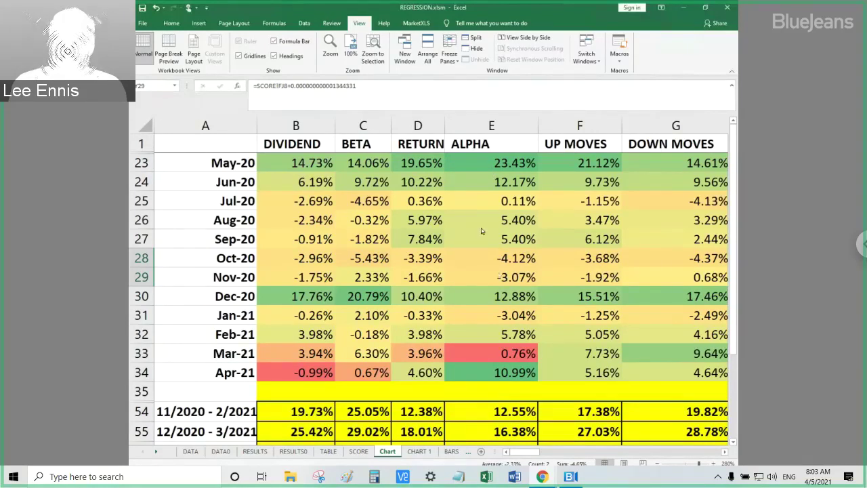
pyautogui.click(493, 275)
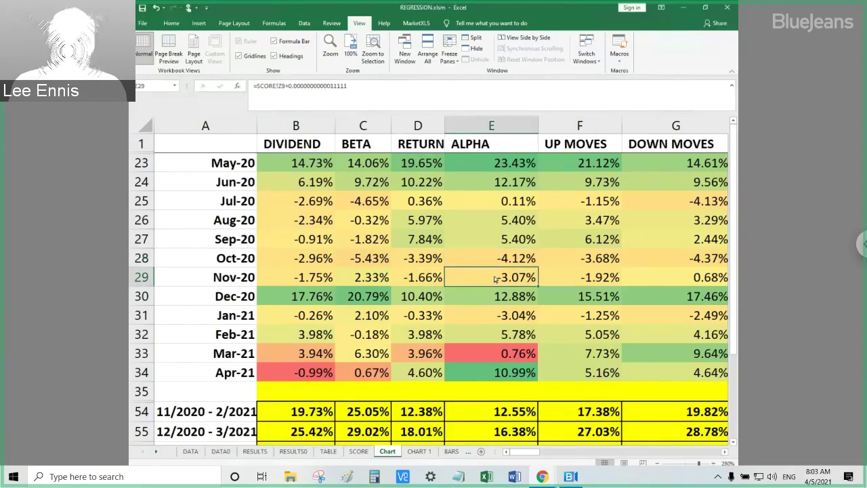
pyautogui.click(498, 316)
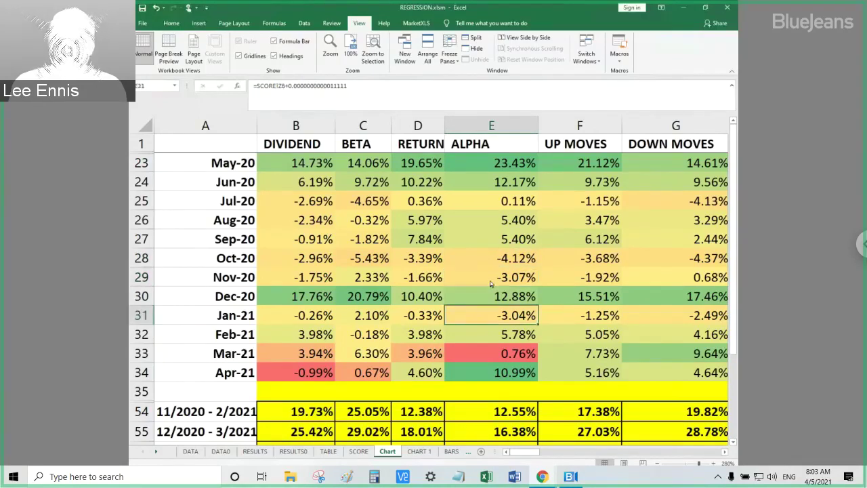
pyautogui.click(491, 260)
pyautogui.click(493, 278)
pyautogui.click(504, 316)
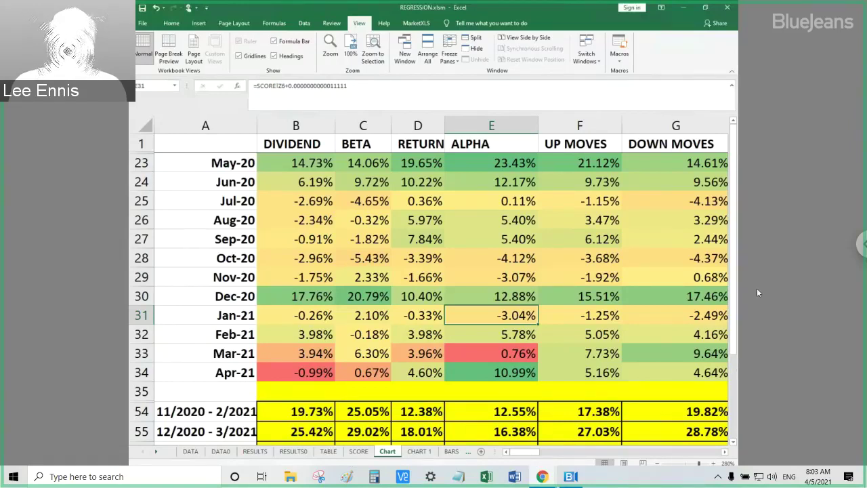
# Take the remote desktop session out of full screen and browse the YouTube channel's uploads in the remote browser.
pyautogui.click(857, 248)
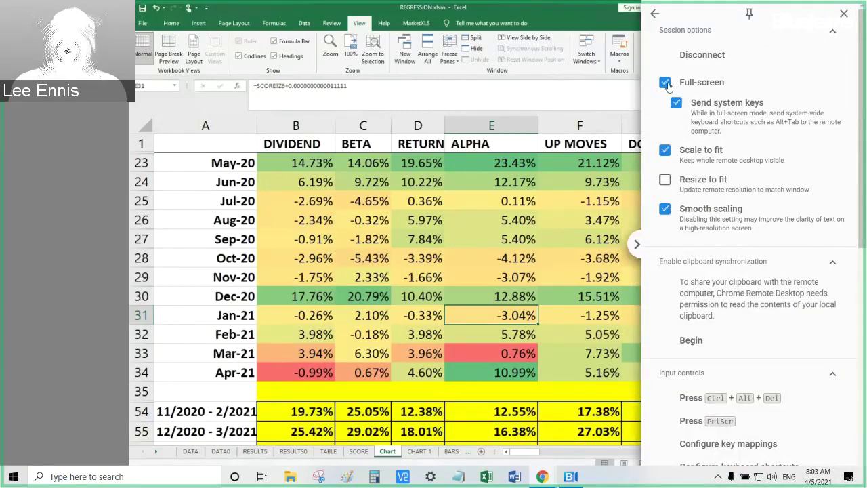
pyautogui.click(665, 82)
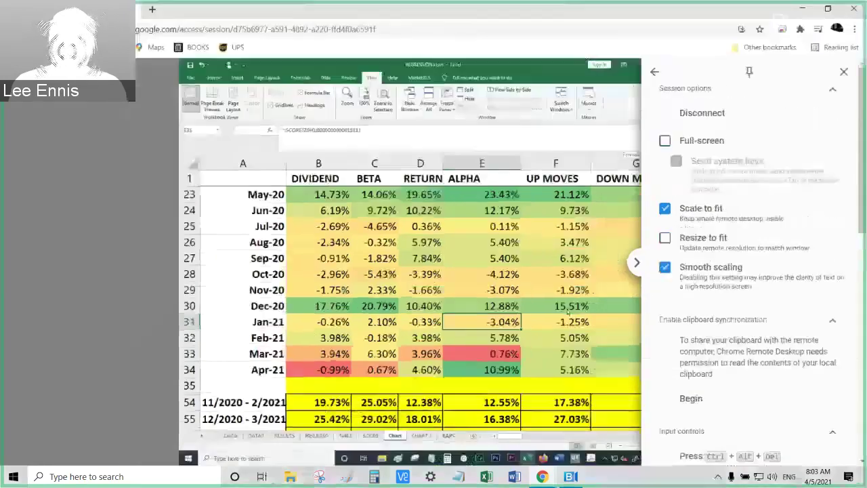
pyautogui.click(542, 459)
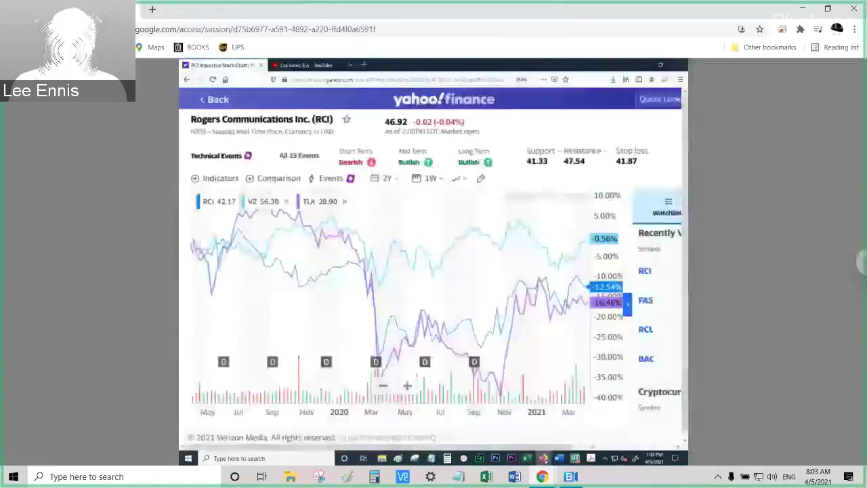
pyautogui.click(318, 66)
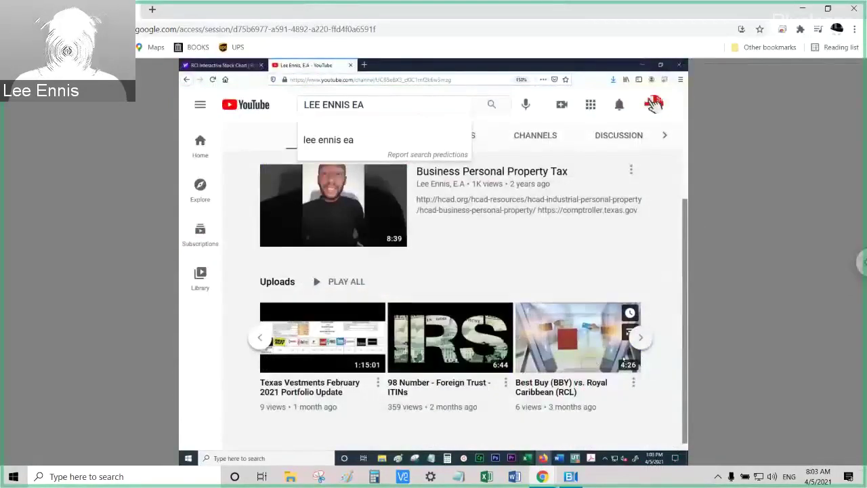
pyautogui.click(259, 337)
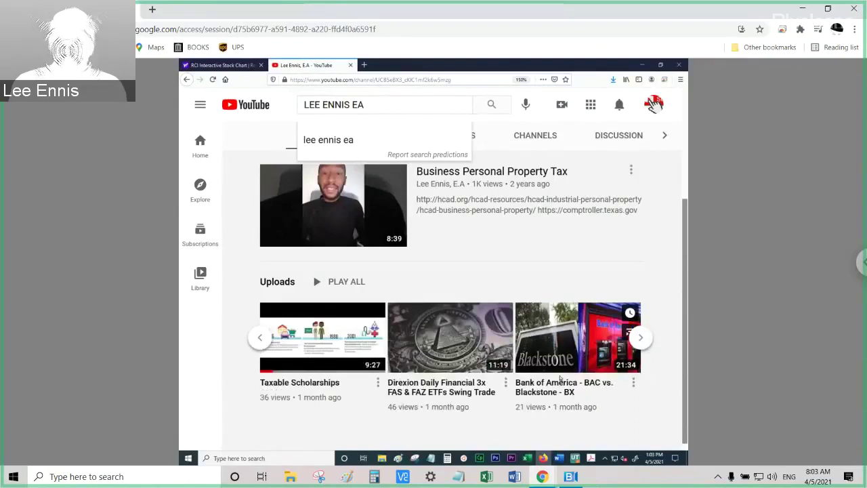
# Return to the Yahoo Finance stock chart in the remote browser and load the chart for BAC.
pyautogui.click(226, 65)
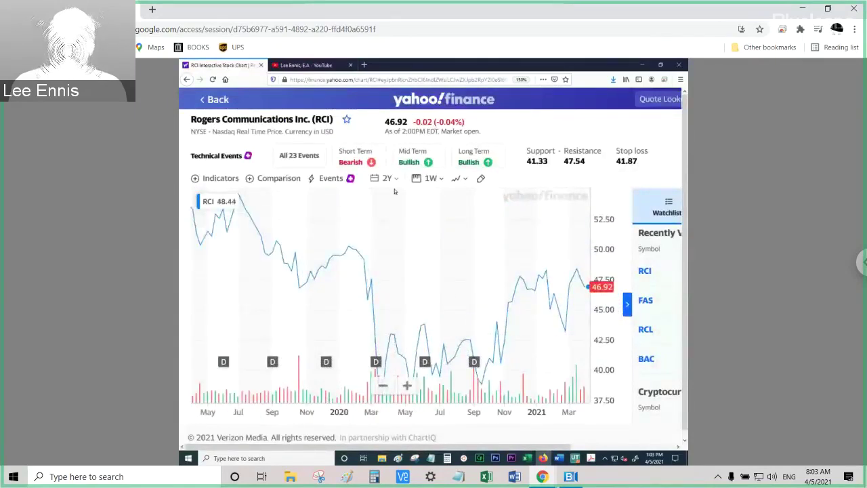
pyautogui.click(666, 99)
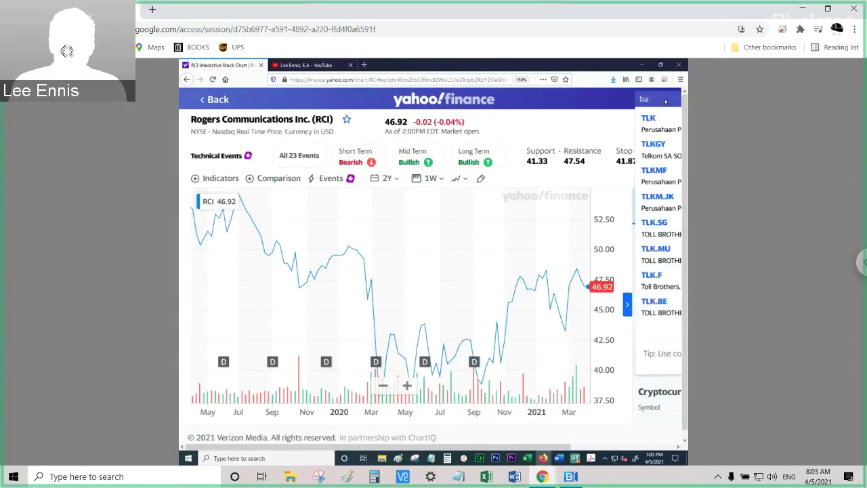
pyautogui.write('bac')
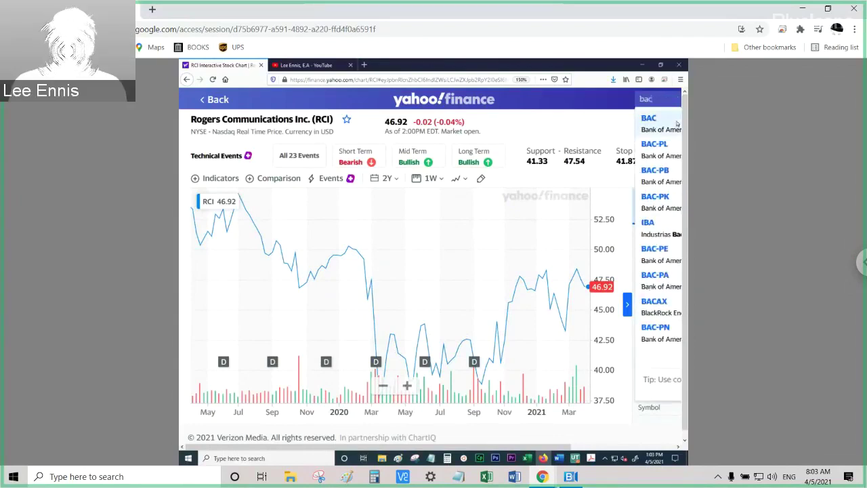
pyautogui.click(676, 123)
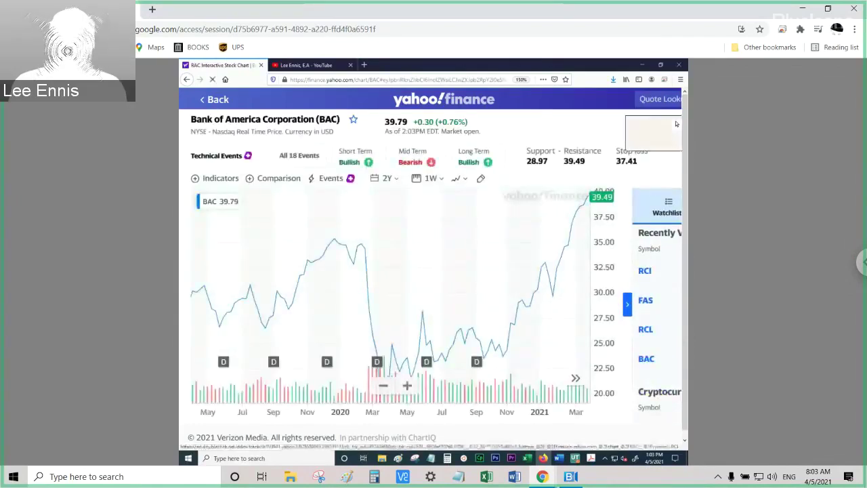
# Add BX, The Blackstone Group Inc., as a comparison on the BAC chart with the default line style.
pyautogui.click(277, 178)
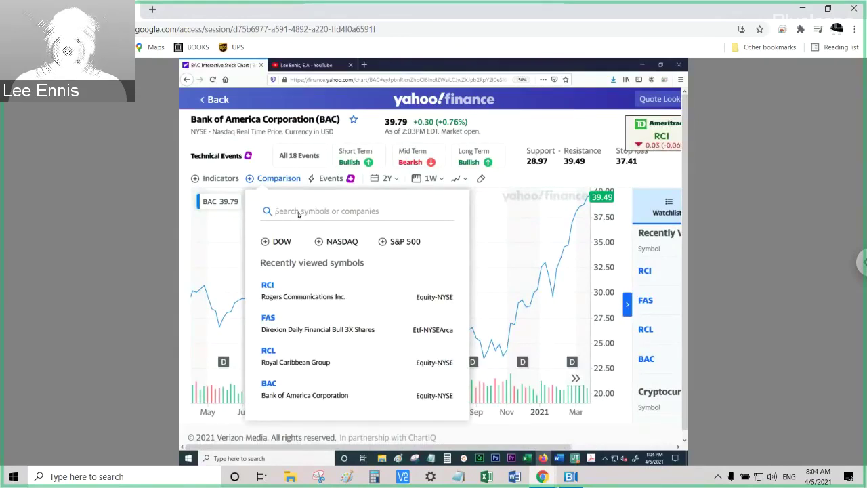
pyautogui.write('bx')
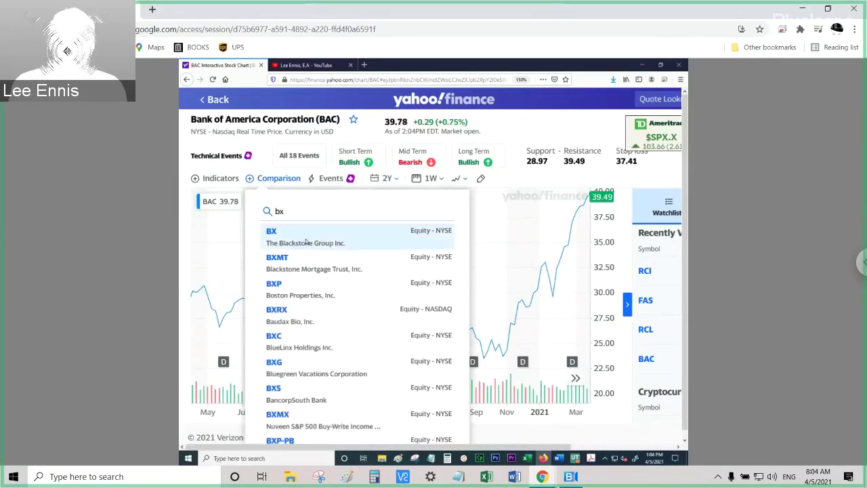
pyautogui.click(306, 237)
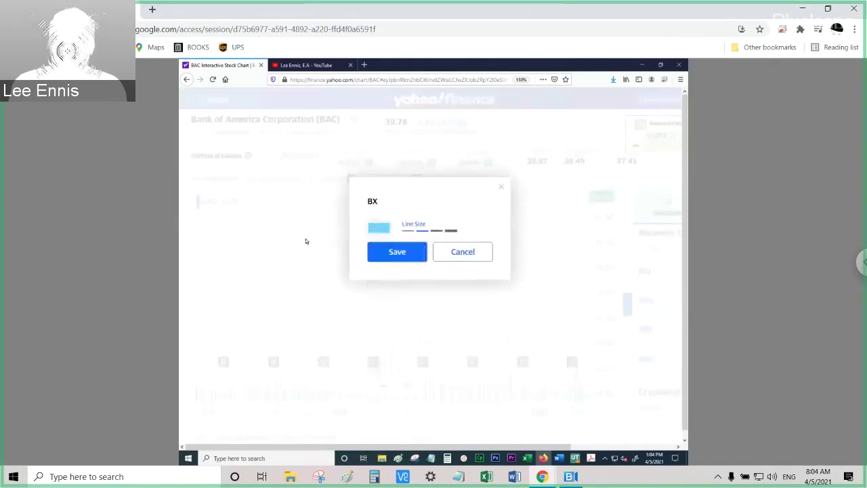
pyautogui.click(382, 251)
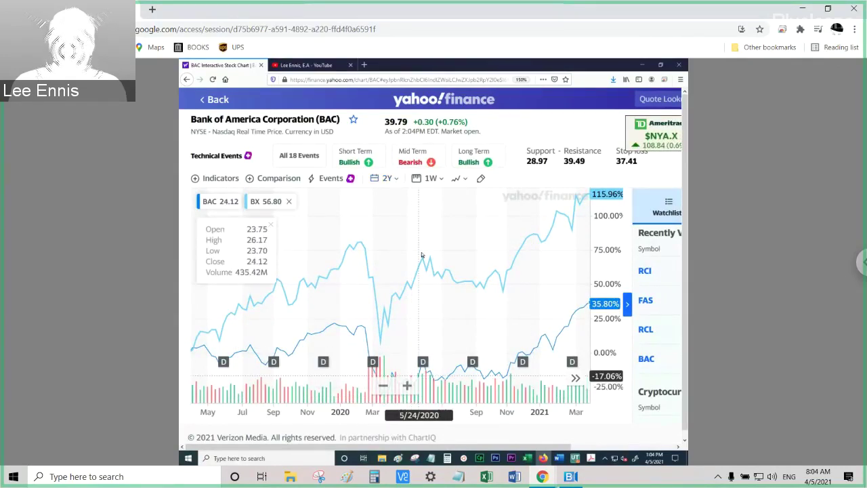
# Compare BAC and BX over the 1Y, 3M, 1M and 5D ranges, and return the chart to 1M.
pyautogui.click(387, 178)
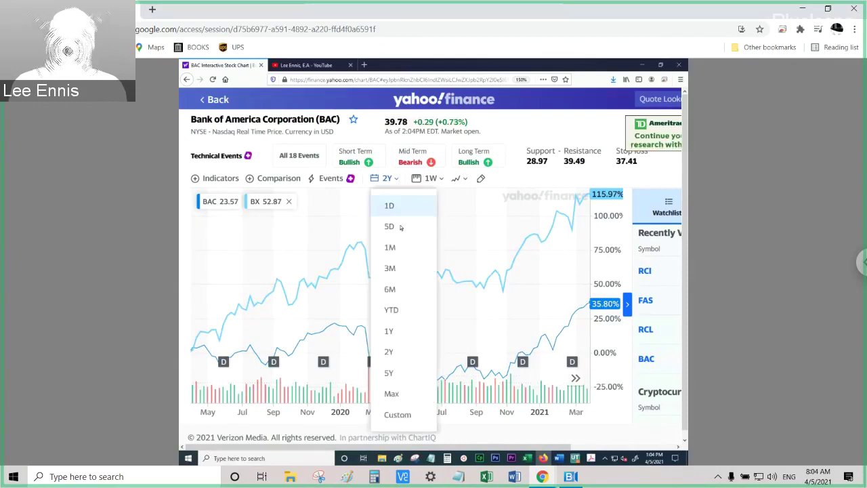
pyautogui.click(390, 331)
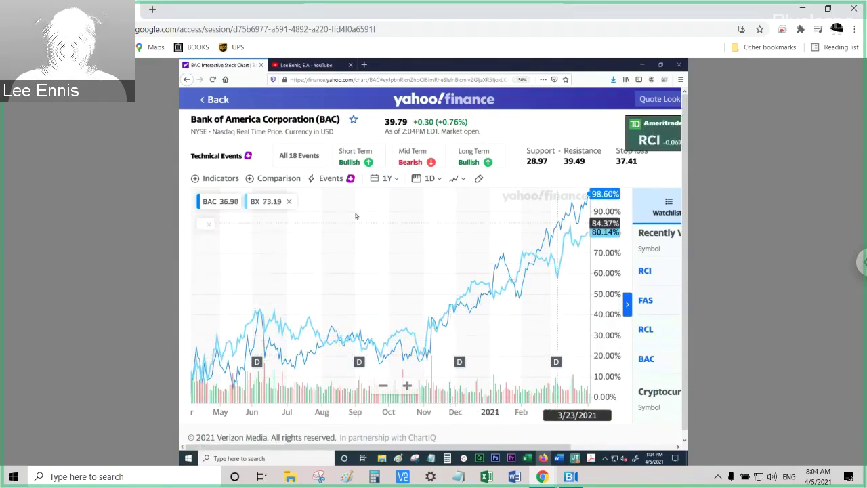
pyautogui.click(388, 178)
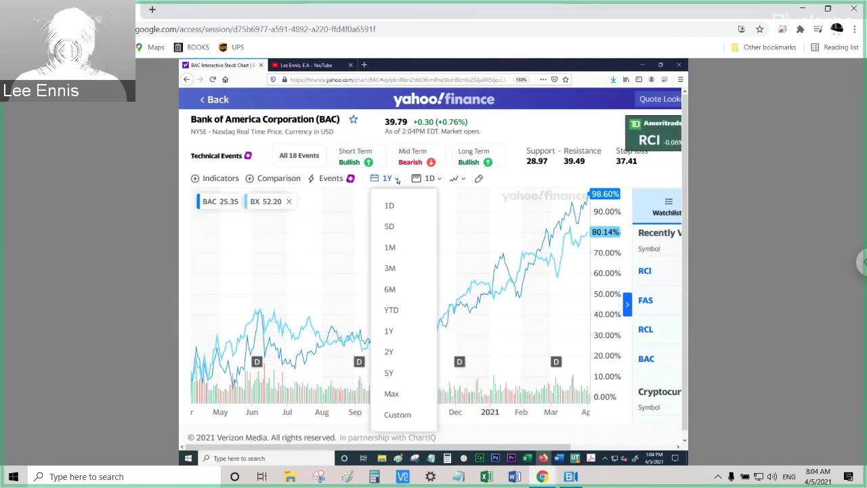
pyautogui.click(392, 269)
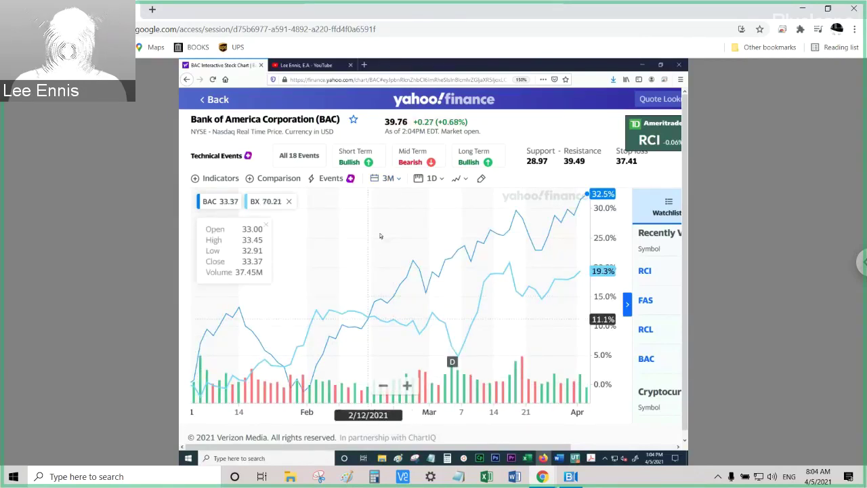
pyautogui.click(399, 182)
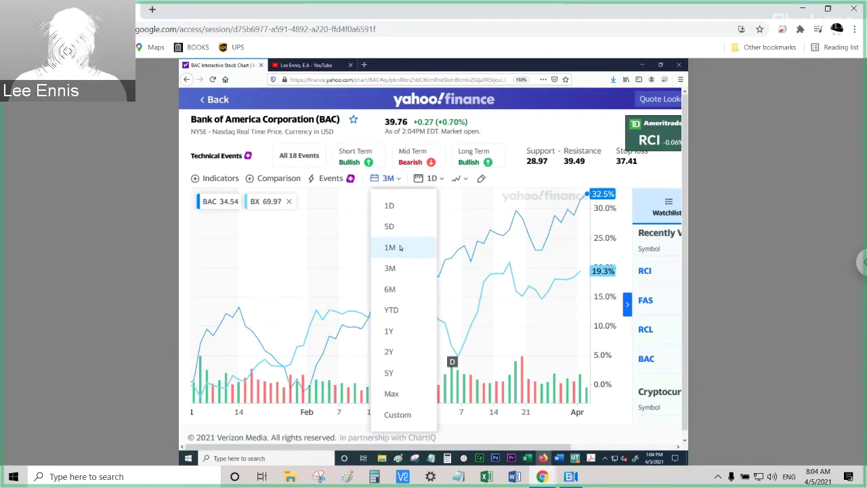
pyautogui.click(391, 247)
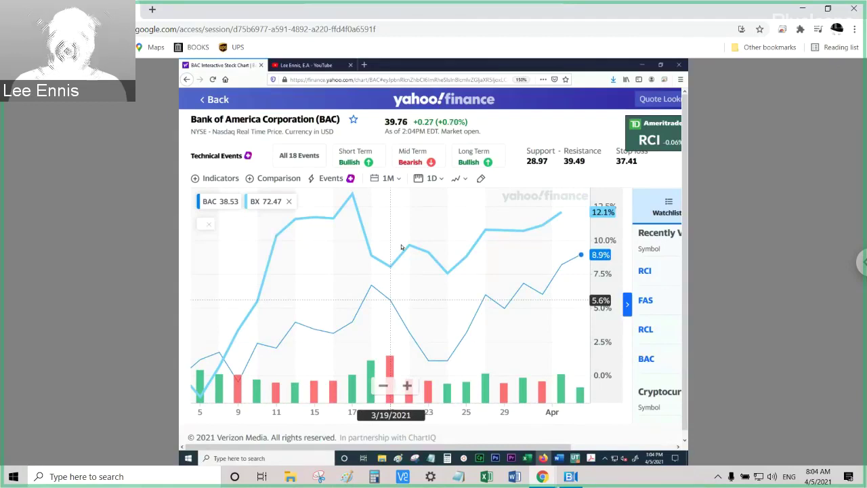
pyautogui.click(389, 179)
pyautogui.click(391, 227)
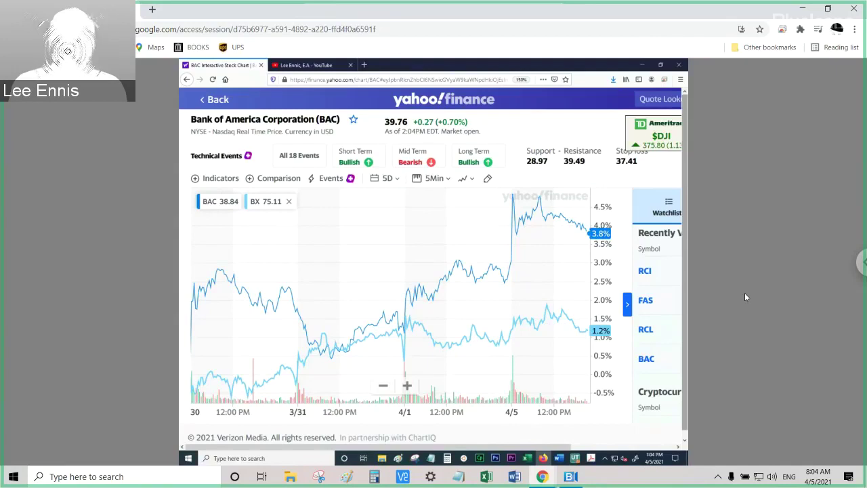
pyautogui.click(398, 180)
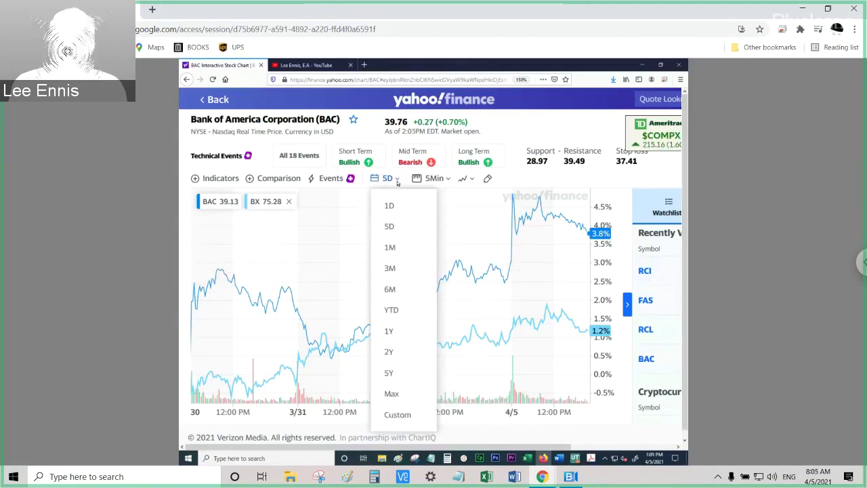
pyautogui.click(391, 247)
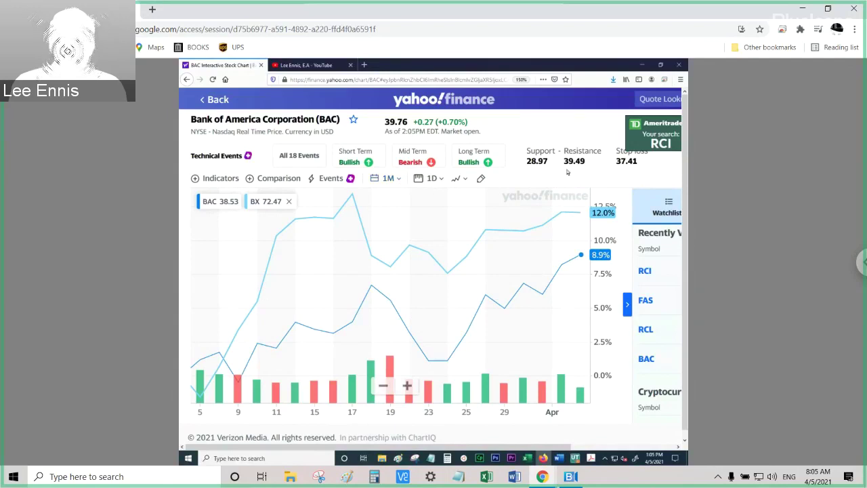
# Add RF, Regions Financial Corporation, as a second comparison on the BAC chart.
pyautogui.click(278, 179)
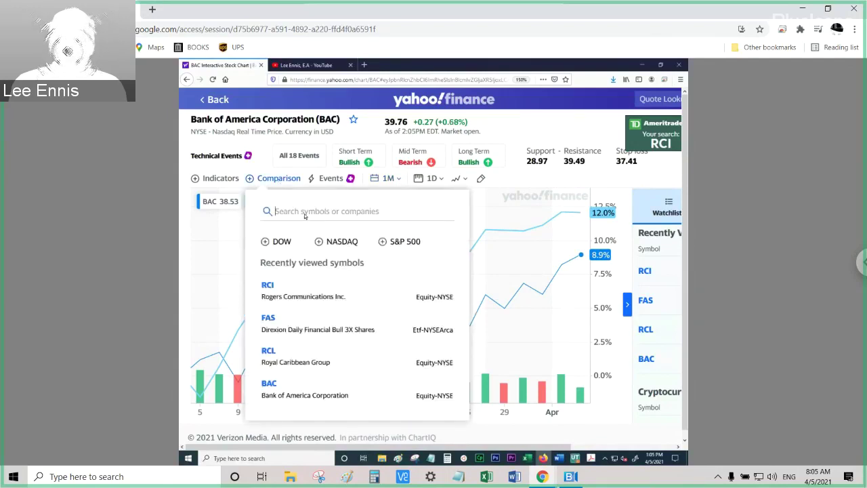
pyautogui.write('rf')
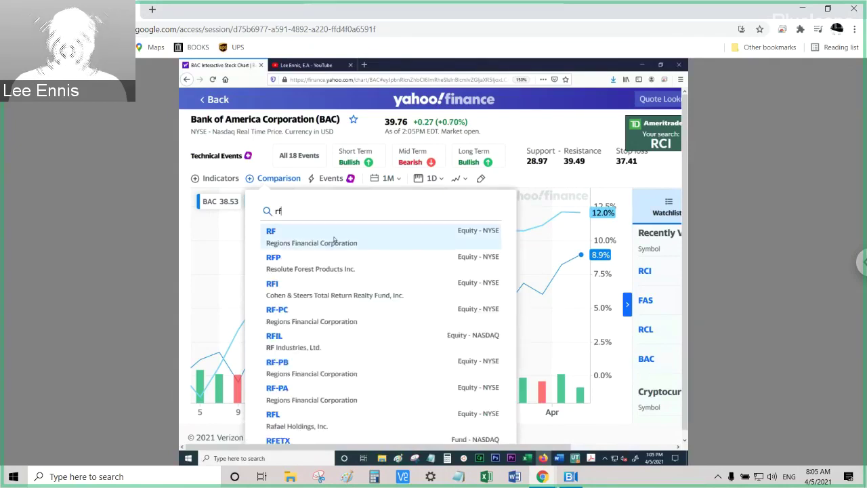
pyautogui.click(334, 240)
pyautogui.click(401, 254)
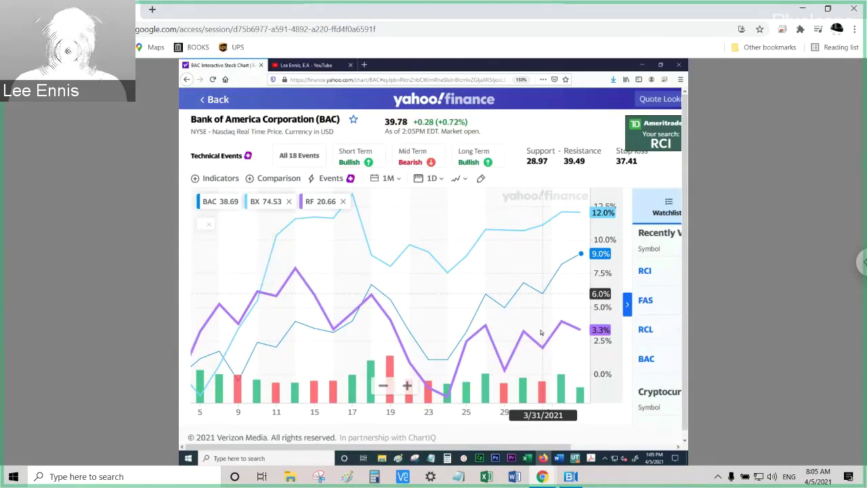
# Compare BAC, BX and RF over the 3M range and over the 1Y range.
pyautogui.click(389, 181)
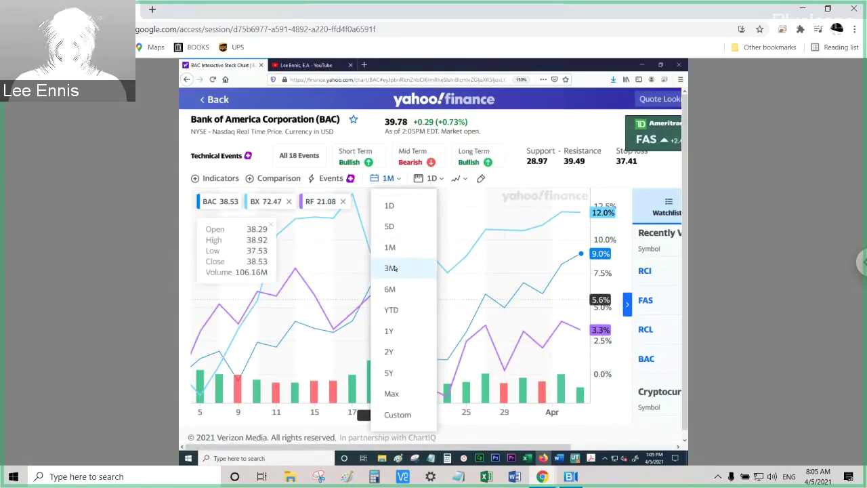
pyautogui.click(394, 268)
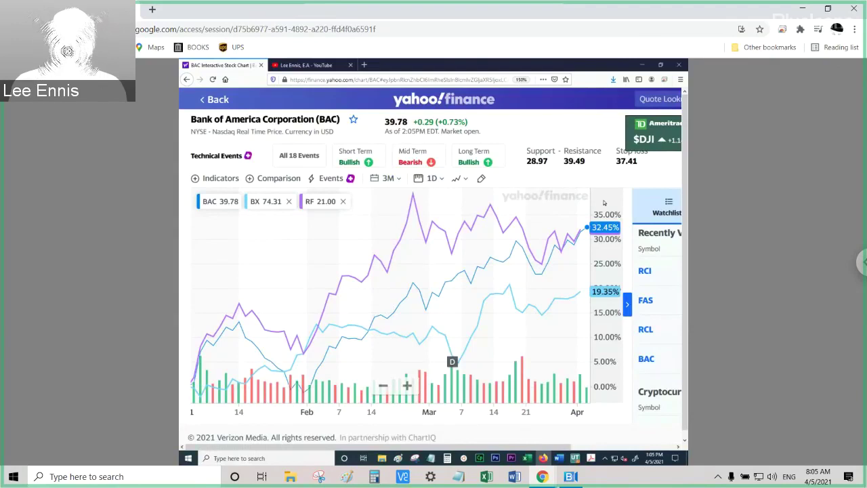
pyautogui.click(388, 178)
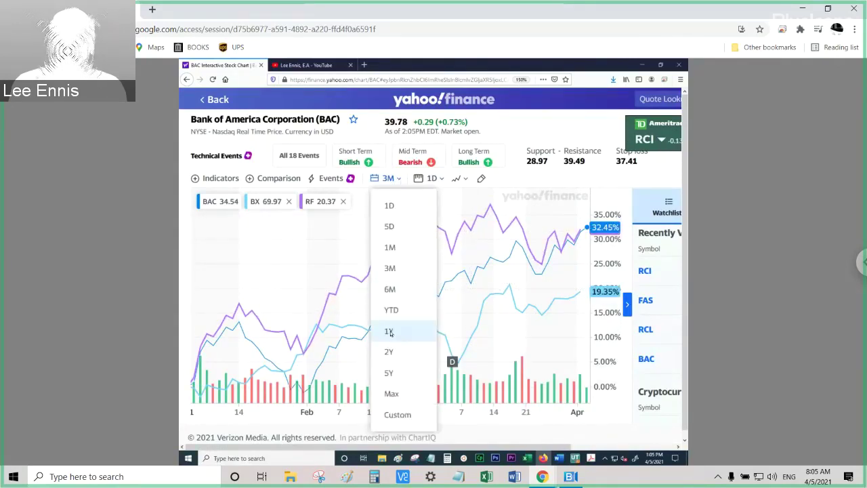
pyautogui.click(389, 331)
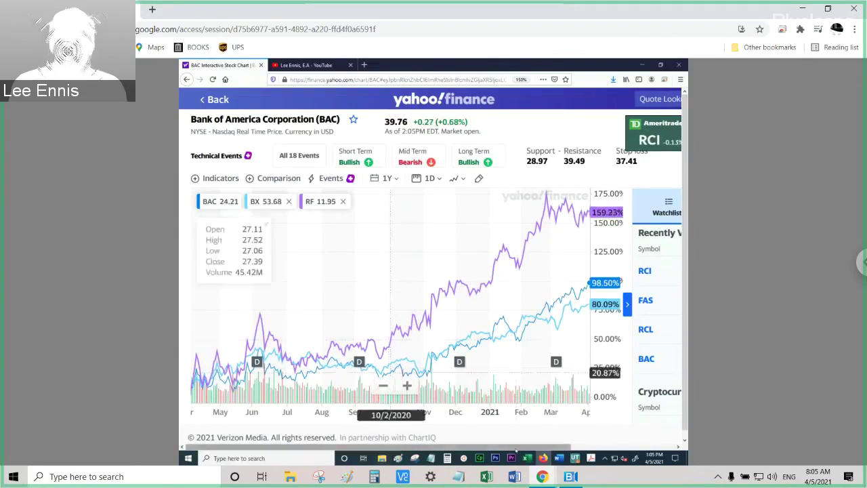
# Switch to Excel, bring up the PORTFOLIO 04.21 workbook, and go on to the DATA sheet of the REGRESSION workbook.
pyautogui.moveTo(527, 460)
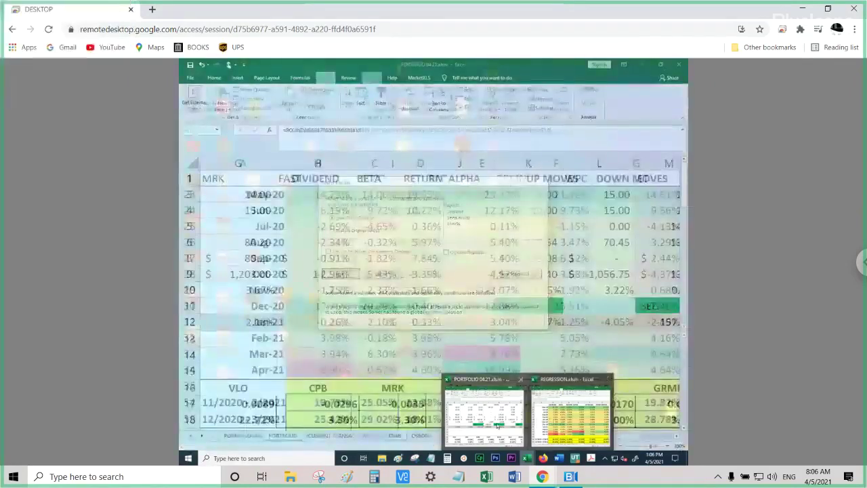
pyautogui.click(484, 413)
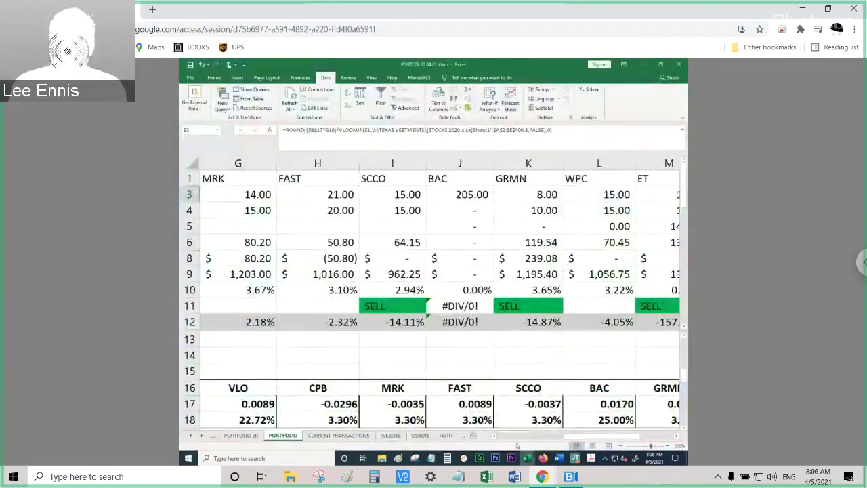
pyautogui.moveTo(527, 459)
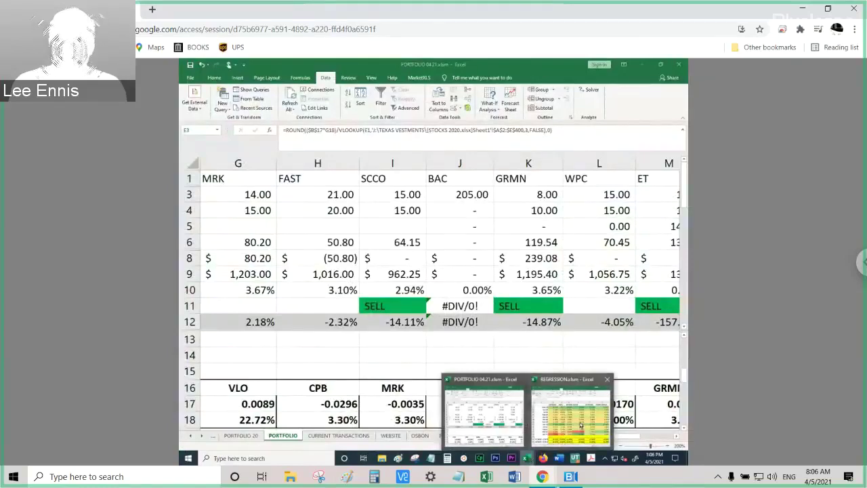
pyautogui.click(580, 424)
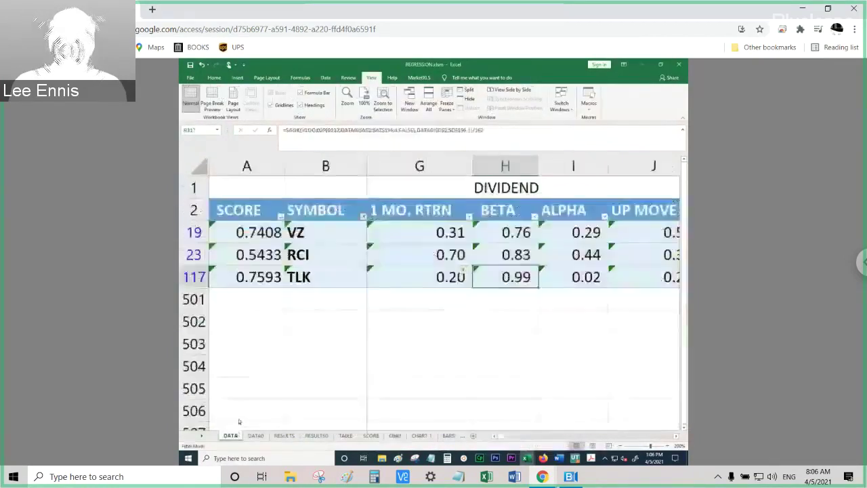
# Filter the SYMBOL column of the DATA sheet to show only RF.
pyautogui.click(363, 217)
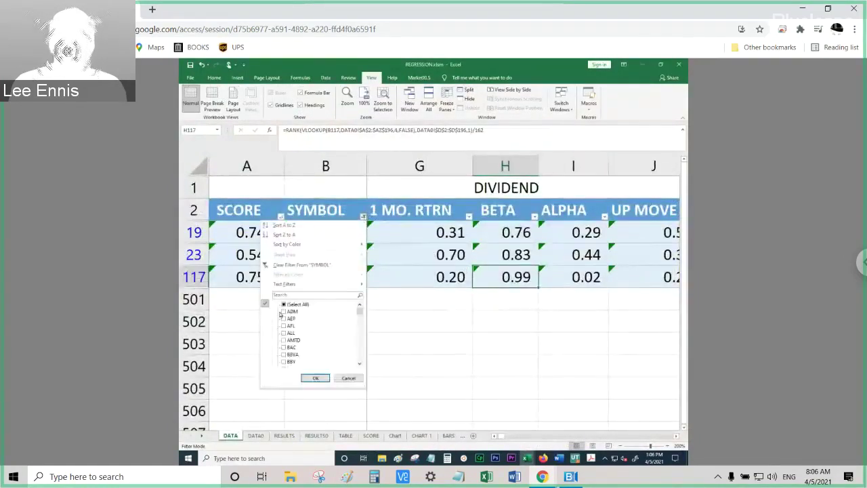
pyautogui.click(288, 305)
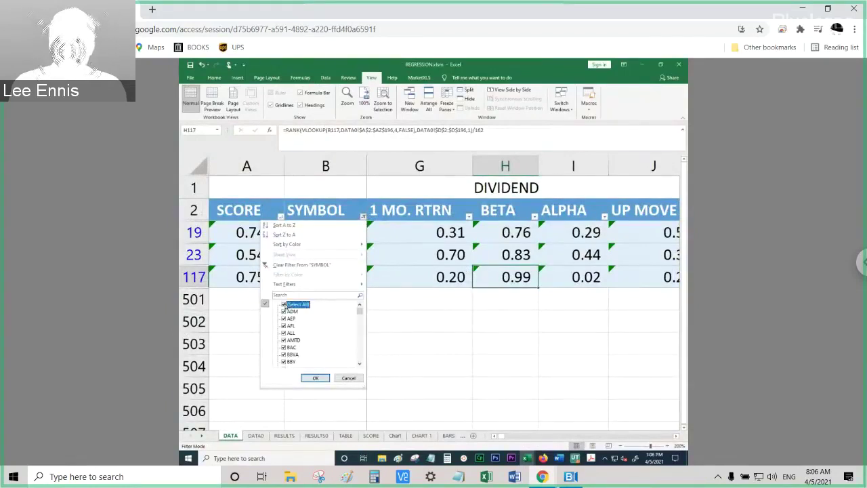
pyautogui.click(286, 305)
pyautogui.click(300, 296)
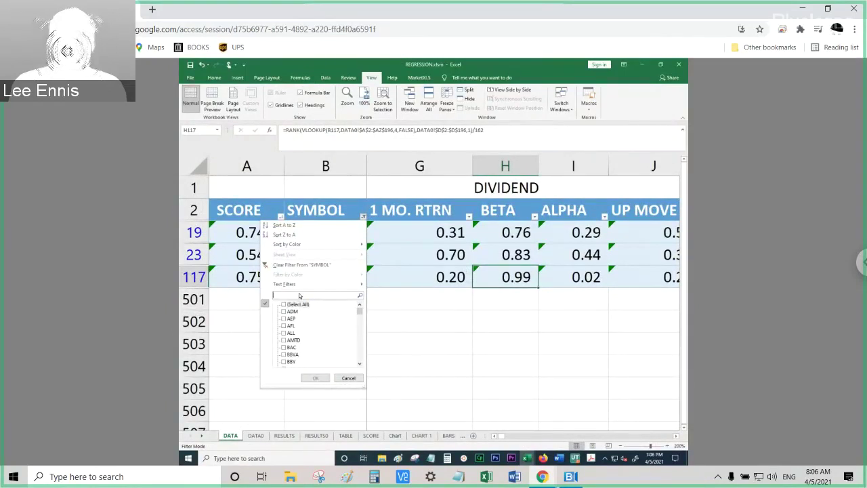
pyautogui.write('H')
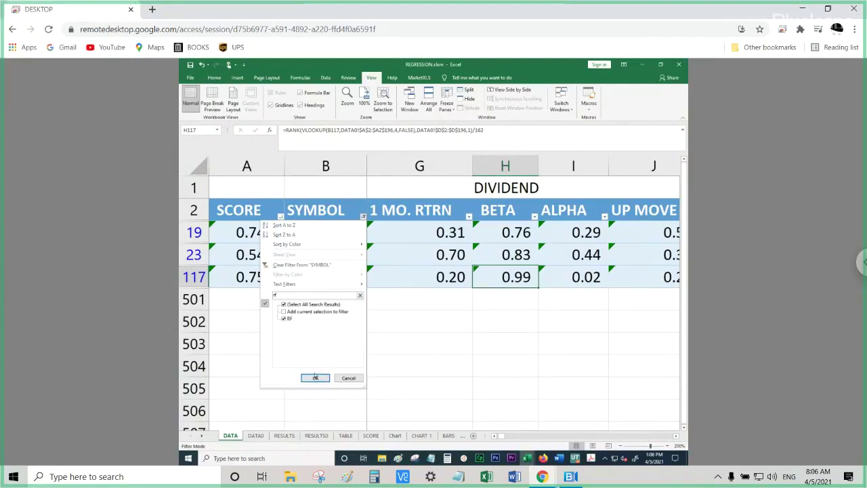
pyautogui.click(315, 377)
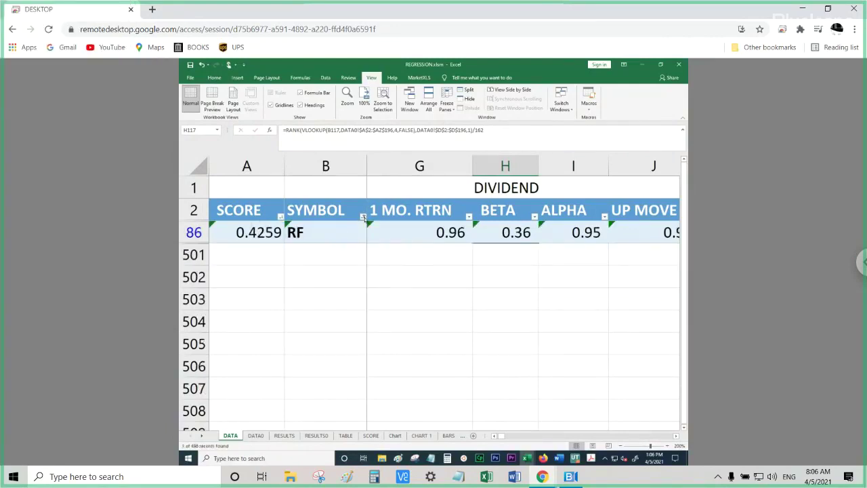
# Add BAC to the current SYMBOL filter on the DATA sheet, alongside RF.
pyautogui.click(363, 217)
pyautogui.click(303, 296)
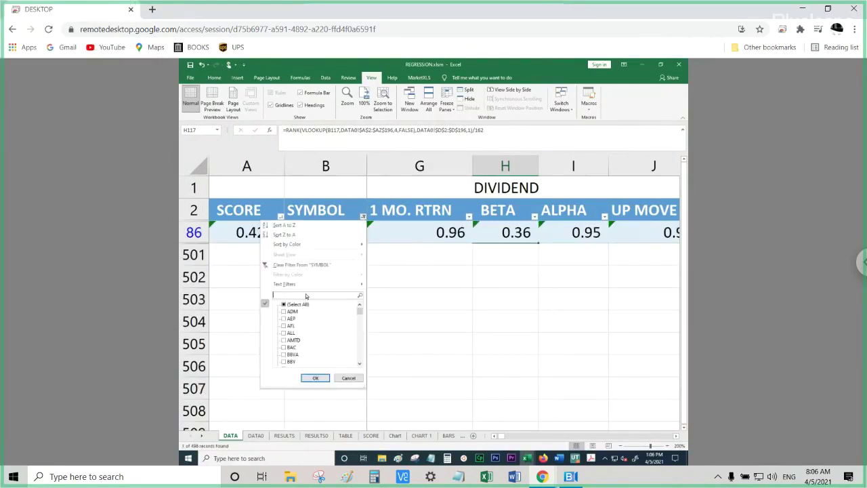
pyautogui.write('bac')
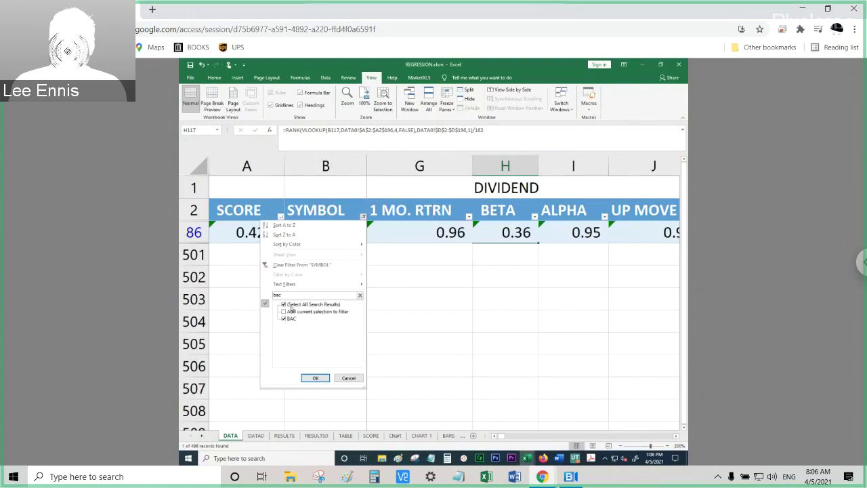
pyautogui.click(285, 311)
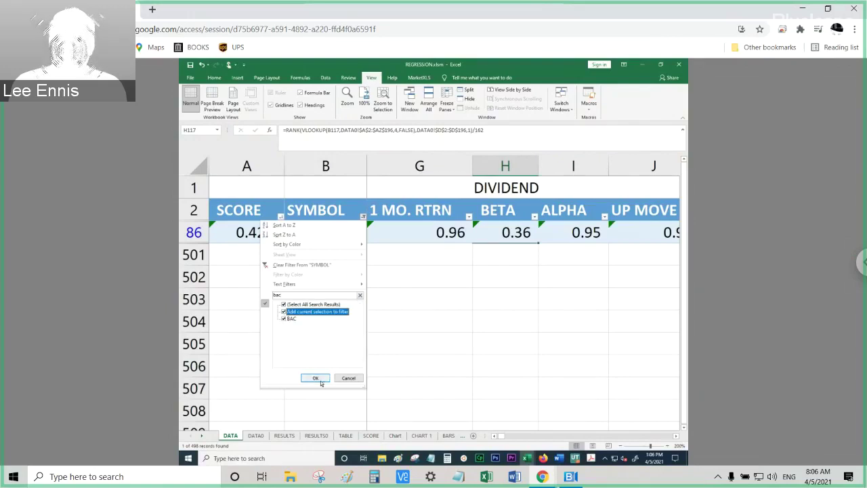
pyautogui.click(317, 378)
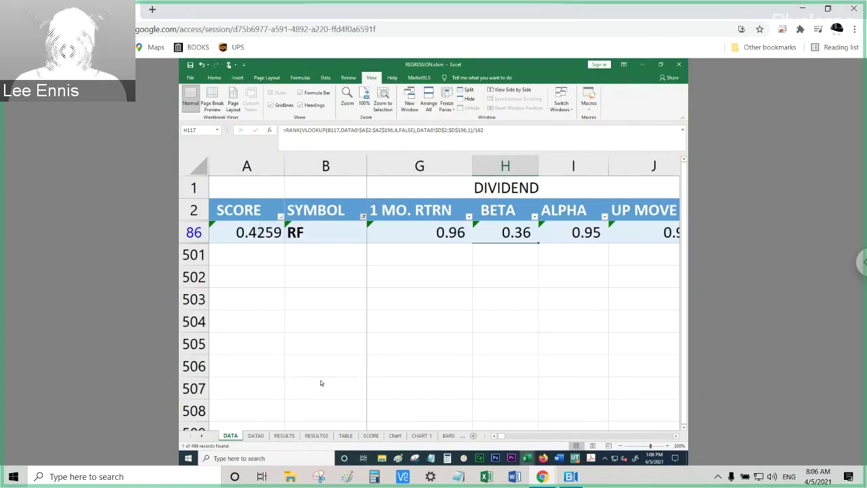
# Add BX to the current SYMBOL filter, leaving BXP out of the selection.
pyautogui.click(364, 216)
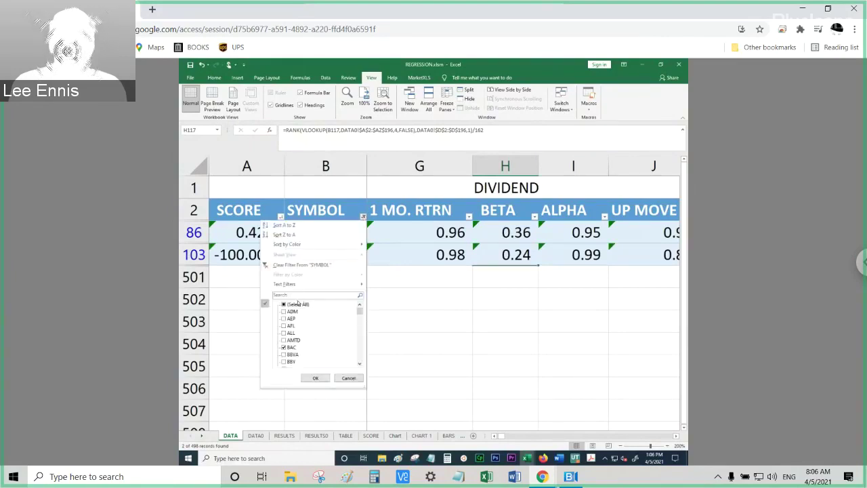
pyautogui.click(301, 296)
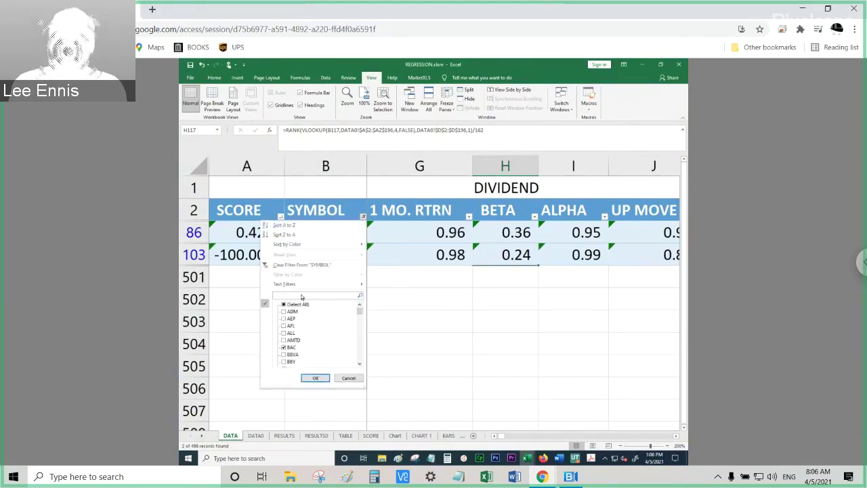
pyautogui.write('H')
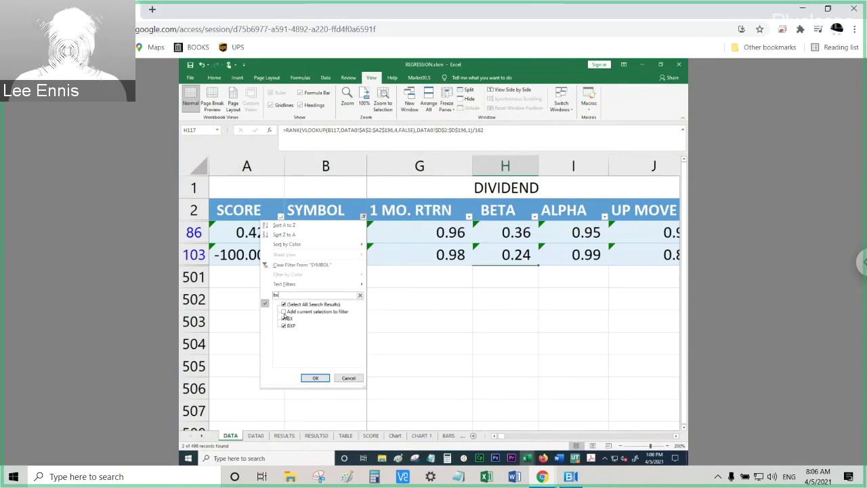
pyautogui.click(284, 326)
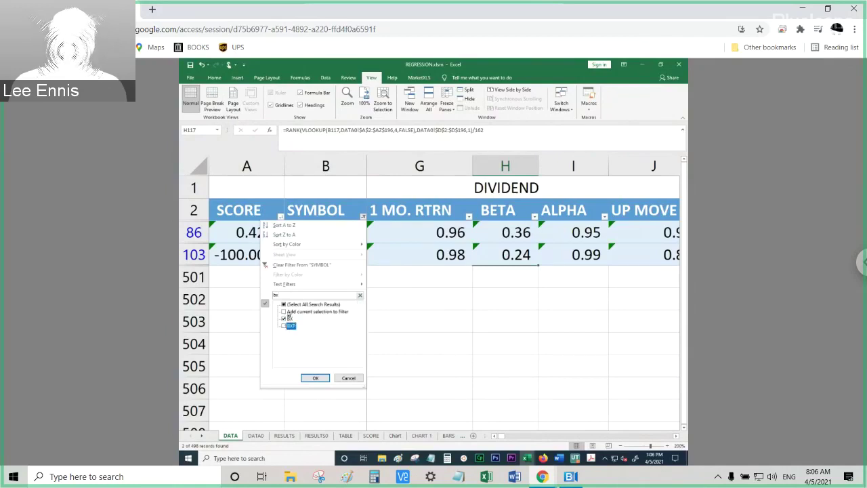
pyautogui.click(284, 311)
pyautogui.click(315, 379)
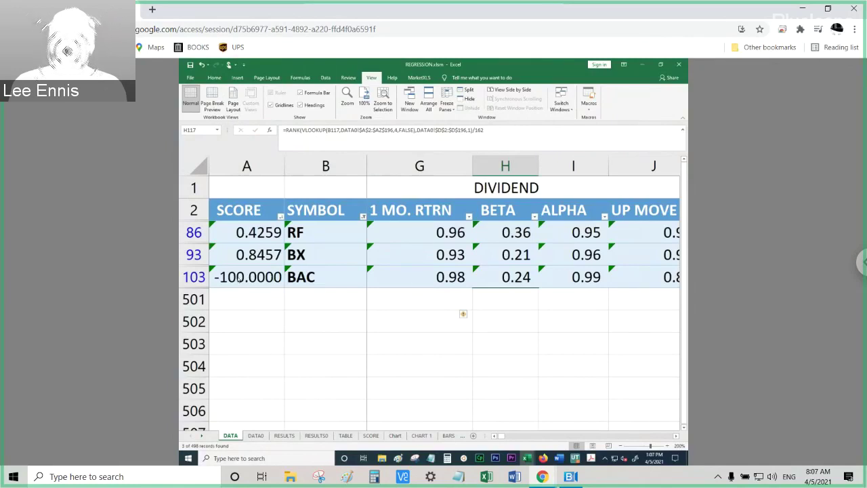
# Examine BAC's SCORE formula, compare the P PRICE and C PRICE columns, and check BAC's DIV% ranking.
pyautogui.click(229, 278)
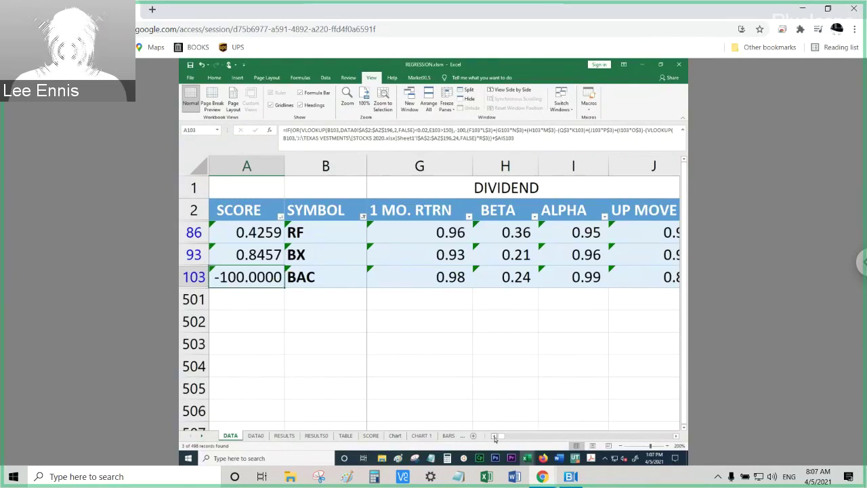
pyautogui.hscroll(-4, 494, 439)
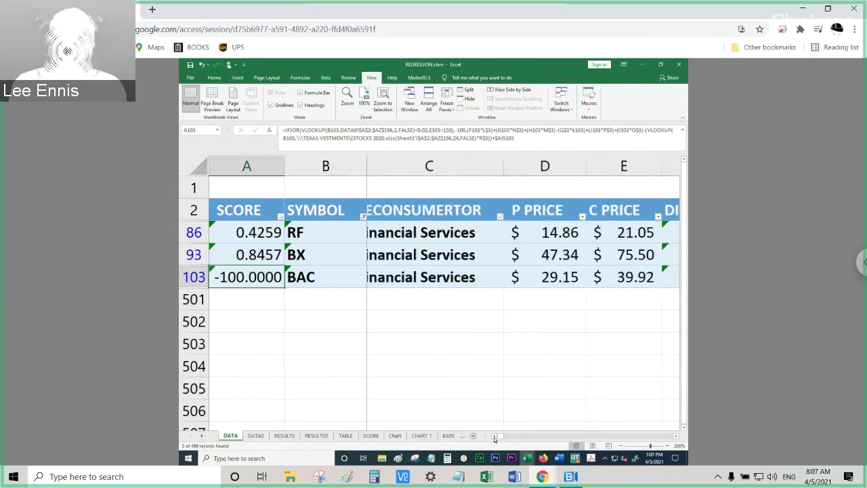
pyautogui.click(676, 437)
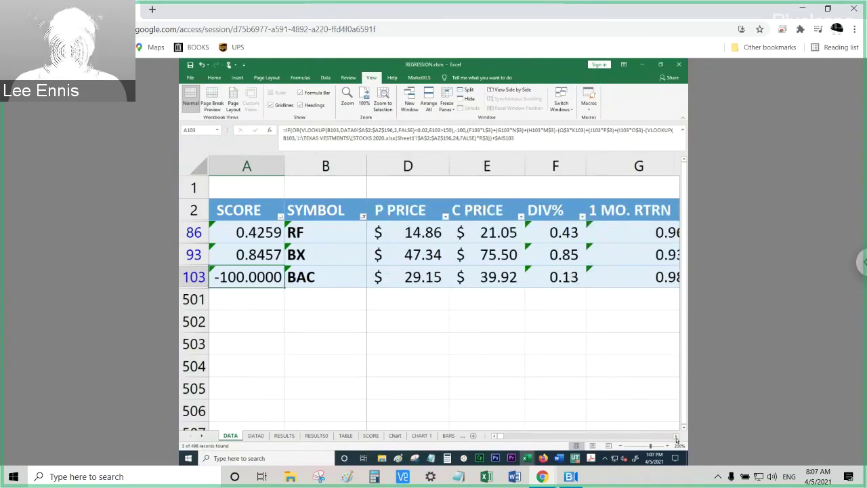
pyautogui.click(564, 279)
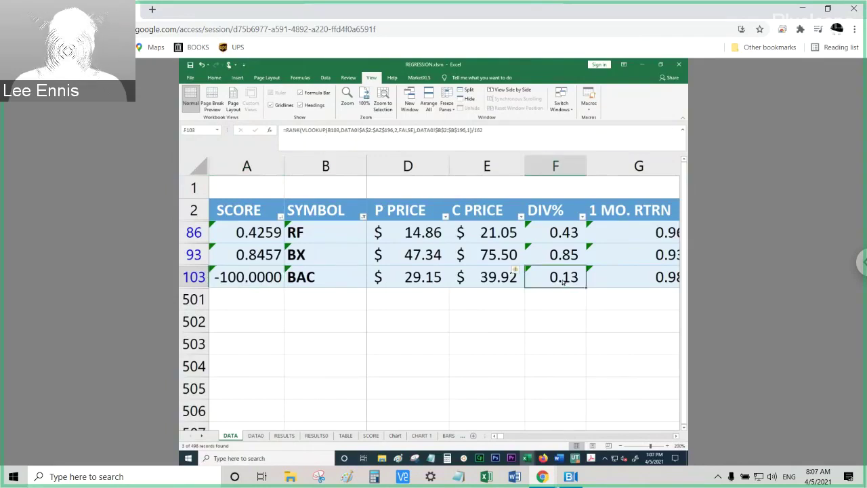
# Compare the 1 MO. RTRN, BETA, ALPHA, UP MOVE and DWN MOVE rankings of RF, BX and BAC.
pyautogui.click(676, 437)
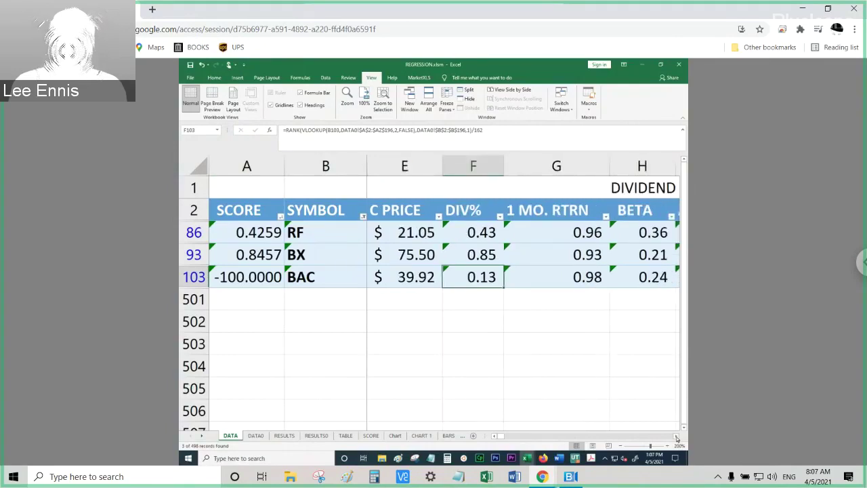
pyautogui.click(676, 437)
pyautogui.click(676, 437)
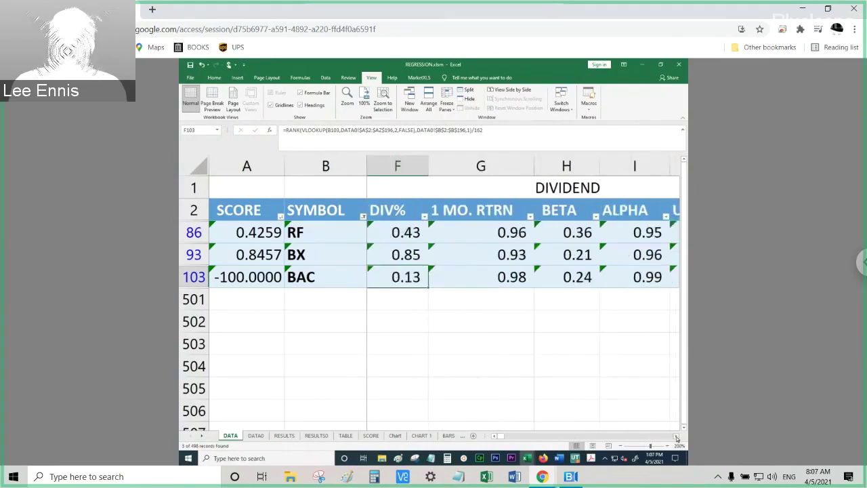
pyautogui.click(487, 280)
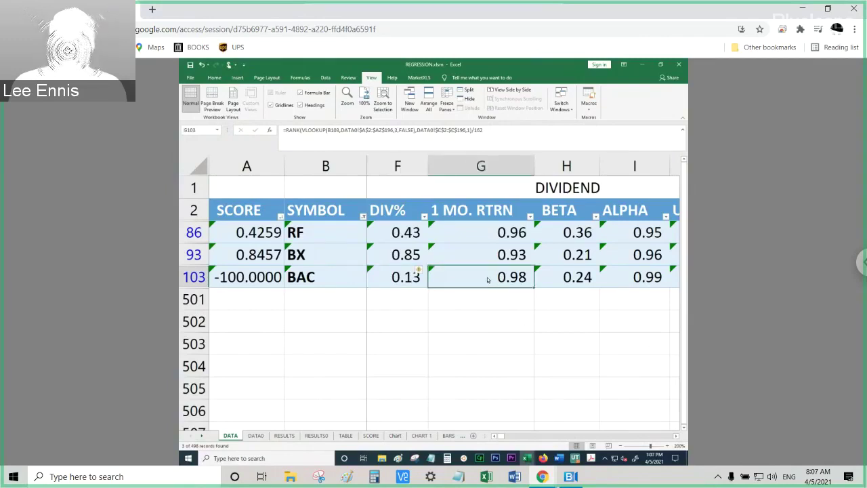
pyautogui.click(647, 279)
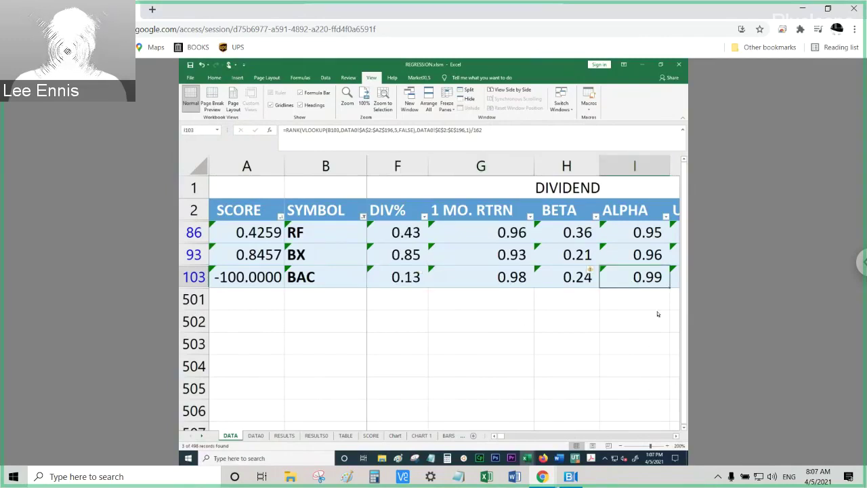
pyautogui.click(676, 437)
pyautogui.click(676, 438)
pyautogui.click(677, 437)
pyautogui.click(676, 438)
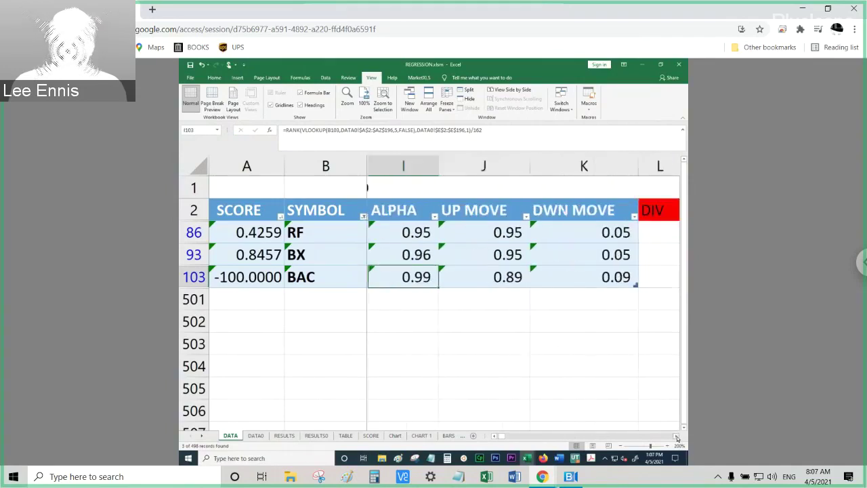
pyautogui.click(677, 438)
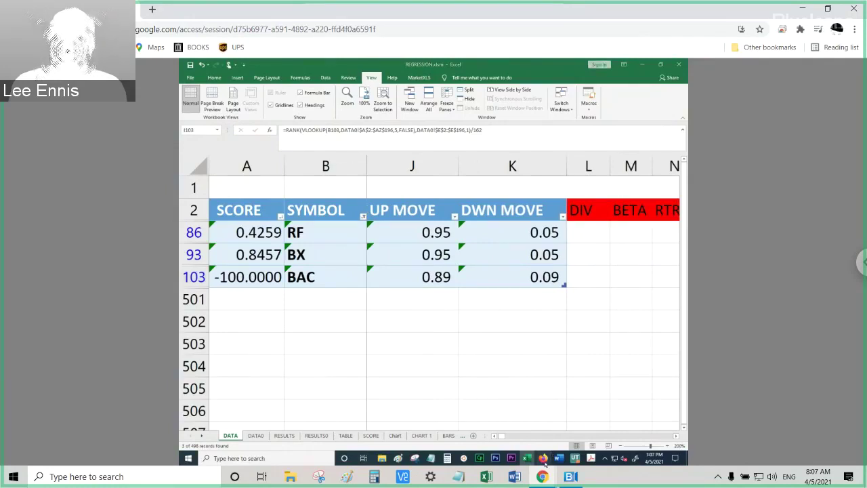
# Switch to Firefox with the BAC comparison chart and set the remote desktop session to full-screen.
pyautogui.click(544, 460)
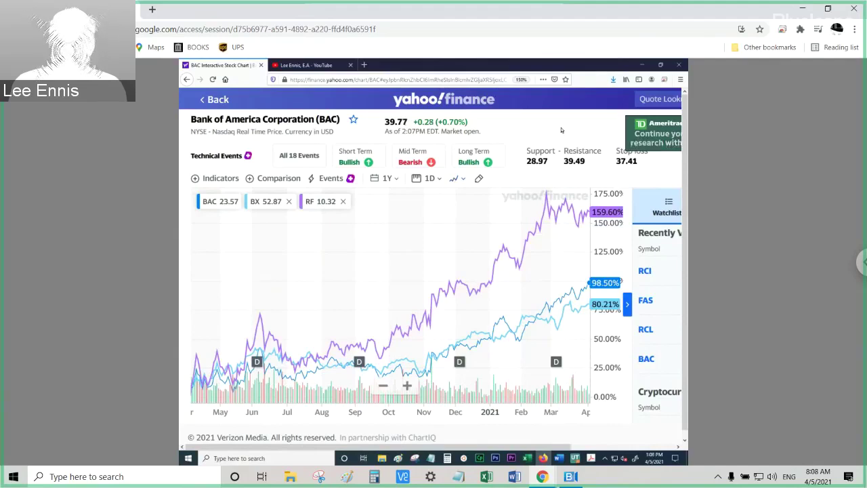
pyautogui.click(857, 266)
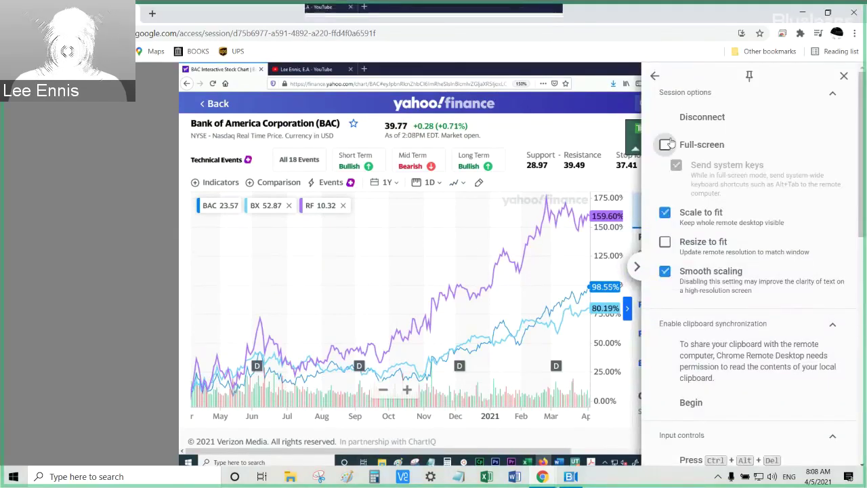
pyautogui.click(666, 142)
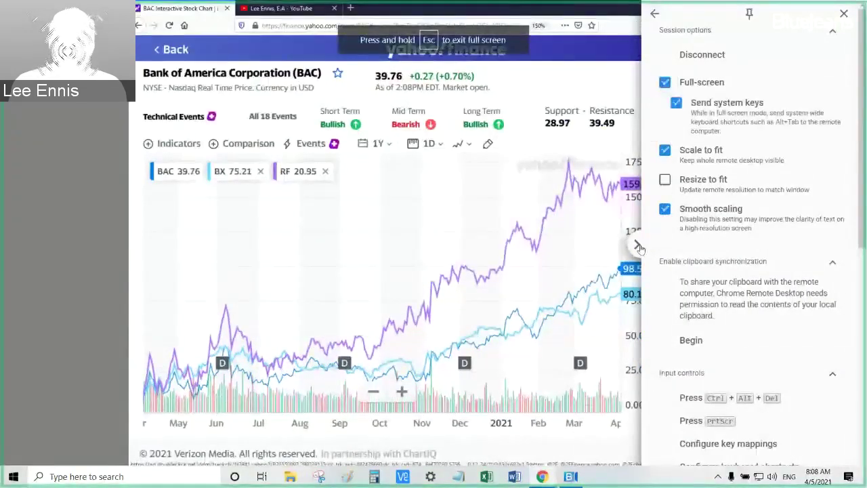
# Go from the BAC comparison chart to BAC's quote summary and examine its key statistics, including PE ratio and dividend yield.
pyautogui.scroll(5, 477, 228)
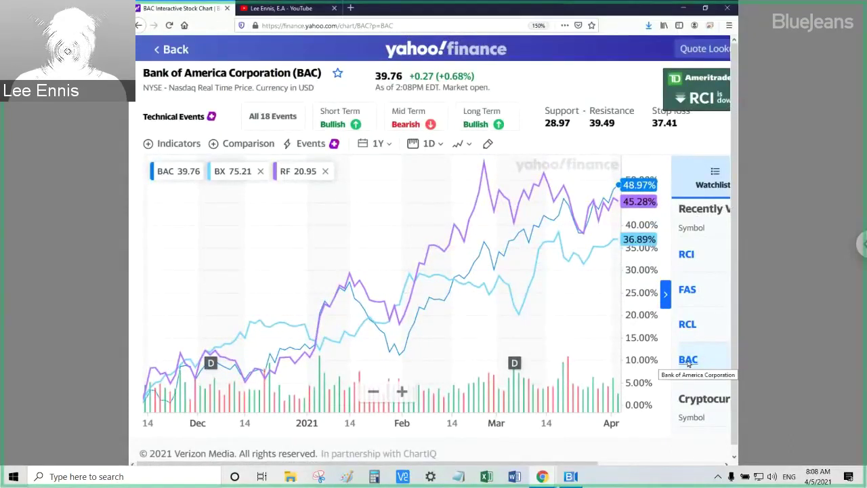
pyautogui.click(688, 360)
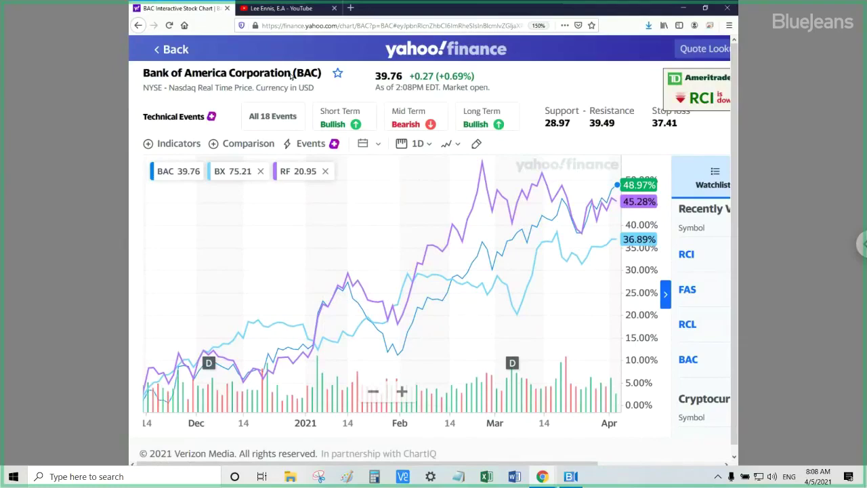
pyautogui.click(178, 53)
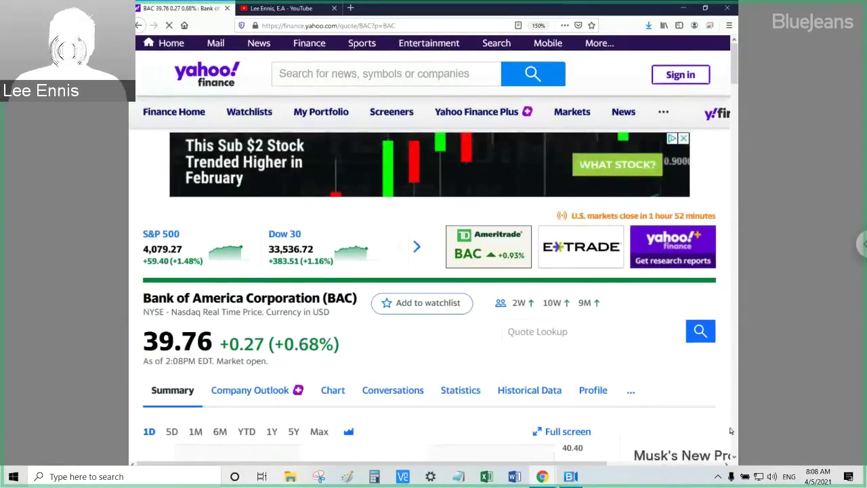
pyautogui.scroll(-1, 709, 386)
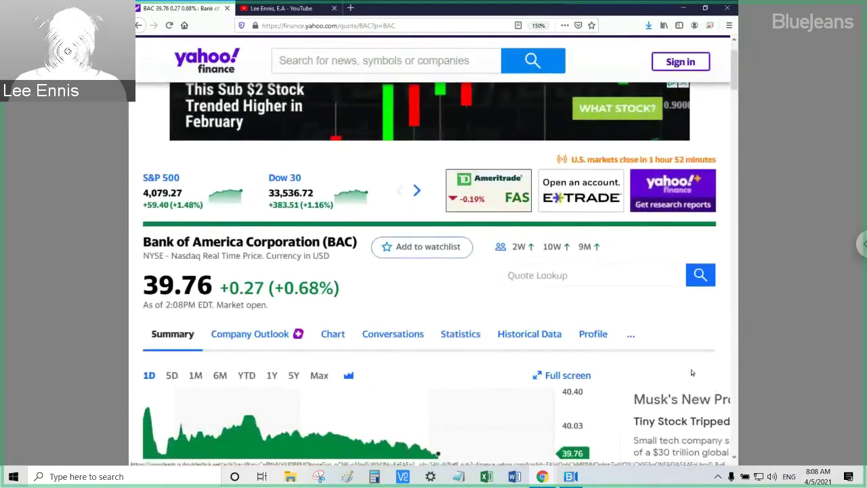
pyautogui.scroll(-1, 688, 367)
pyautogui.scroll(-3, 684, 366)
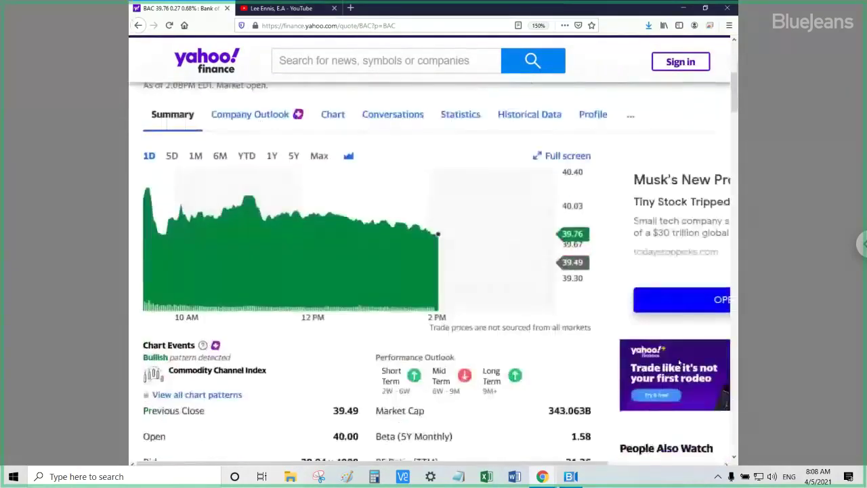
pyautogui.scroll(-2, 679, 364)
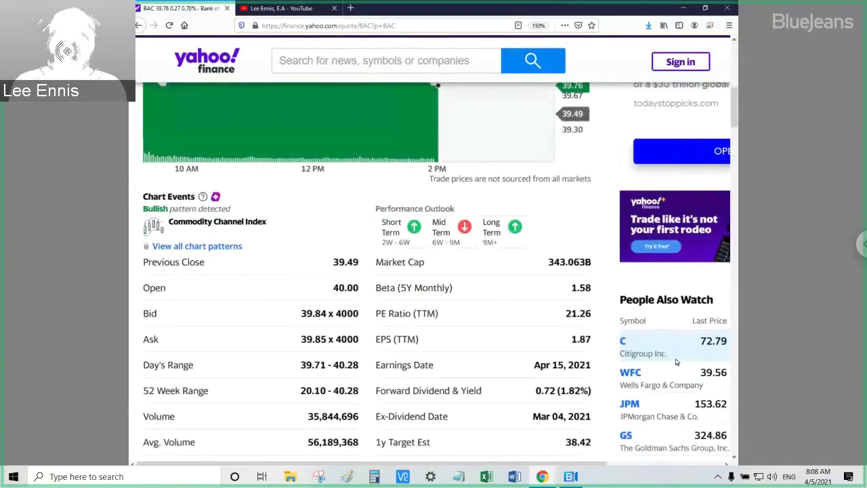
pyautogui.scroll(-1, 676, 361)
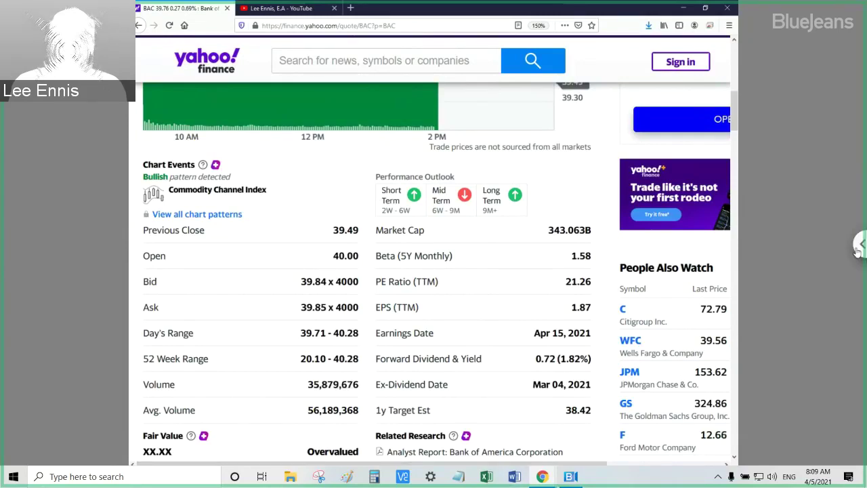
# Turn off full-screen for the remote desktop session and switch to the REGRESSION workbook in Excel.
pyautogui.click(859, 245)
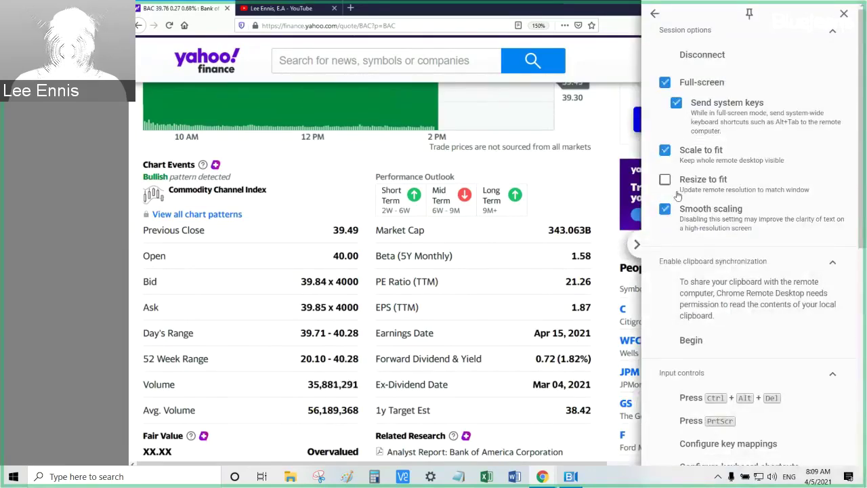
pyautogui.click(665, 82)
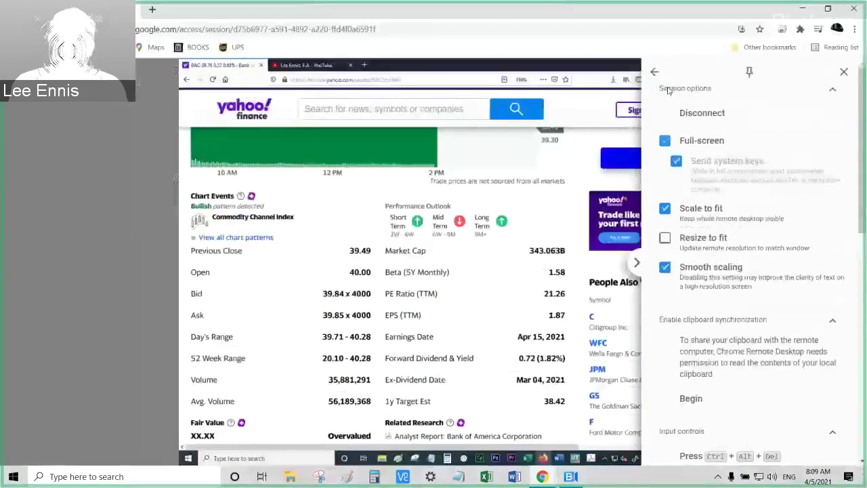
pyautogui.moveTo(528, 460)
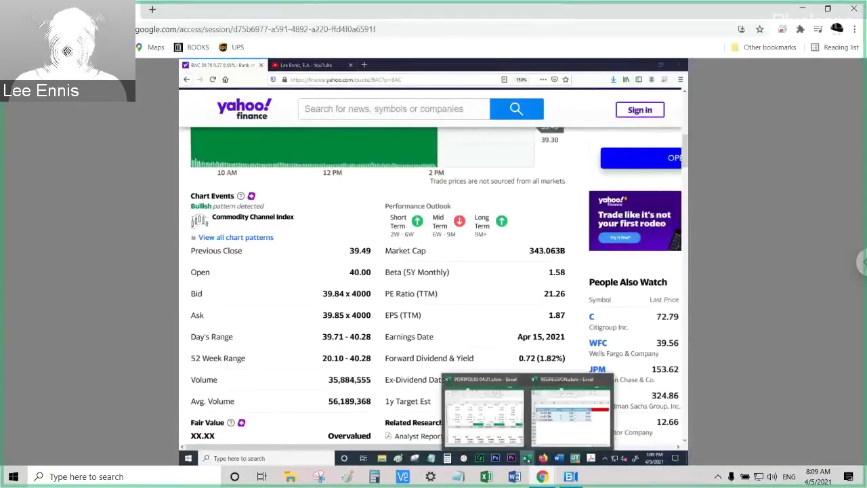
pyautogui.moveTo(505, 405)
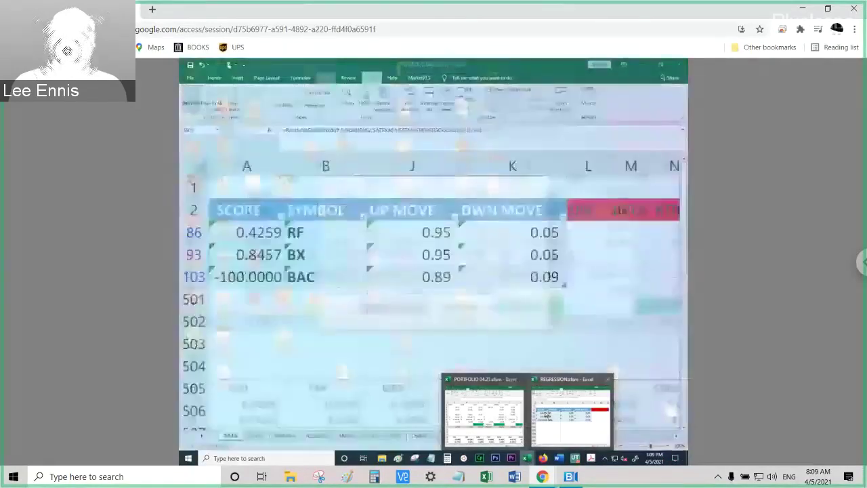
pyautogui.click(546, 415)
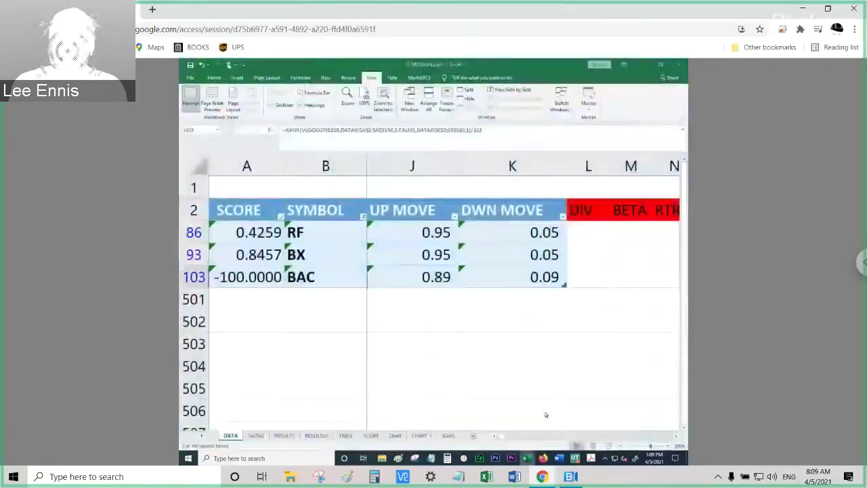
# Examine the RF row on the DATA sheet, from its symbol across to its C PRICE cell.
pyautogui.click(329, 234)
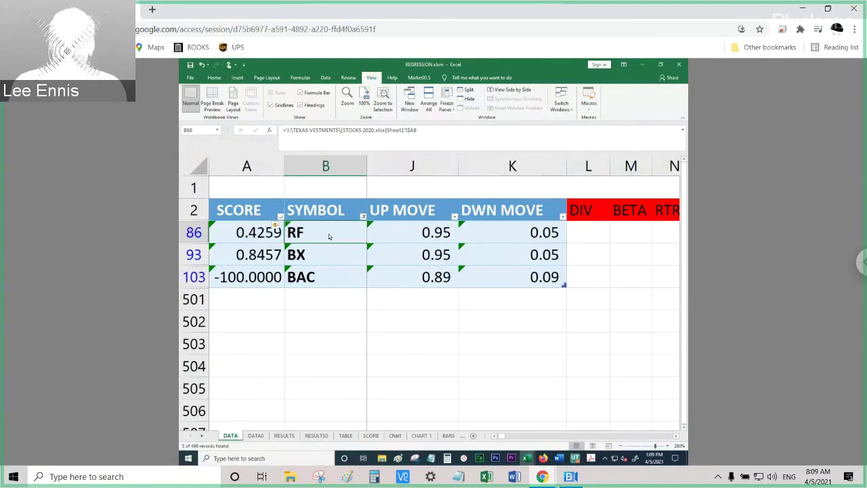
pyautogui.click(495, 438)
pyautogui.click(496, 438)
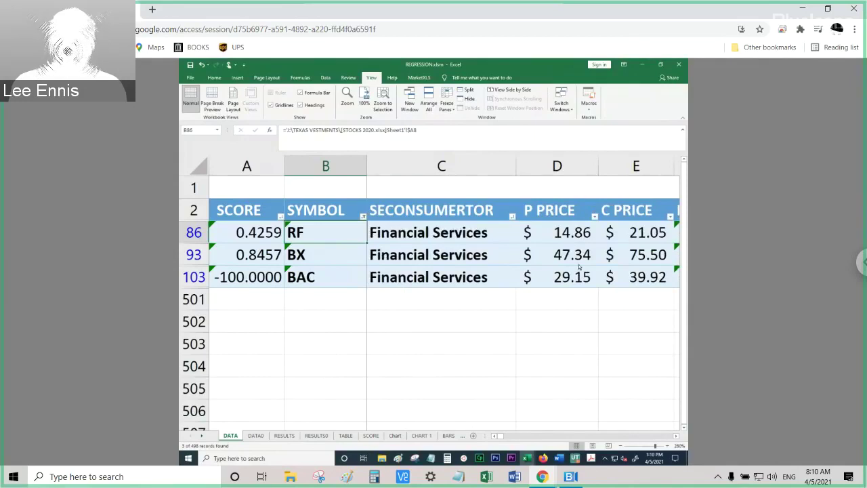
pyautogui.click(642, 235)
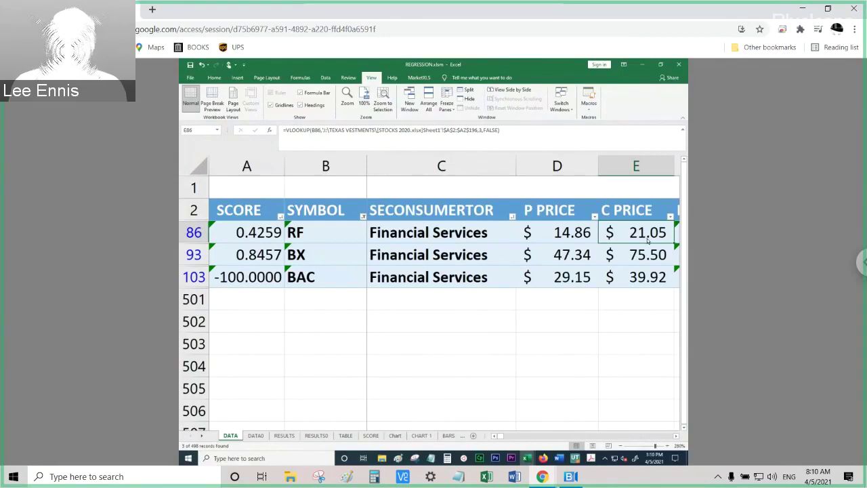
# Switch to Firefox and browse the YouTube channel's uploads for the Best Buy (BBY) vs. Royal Caribbean (RCL) video.
pyautogui.click(543, 459)
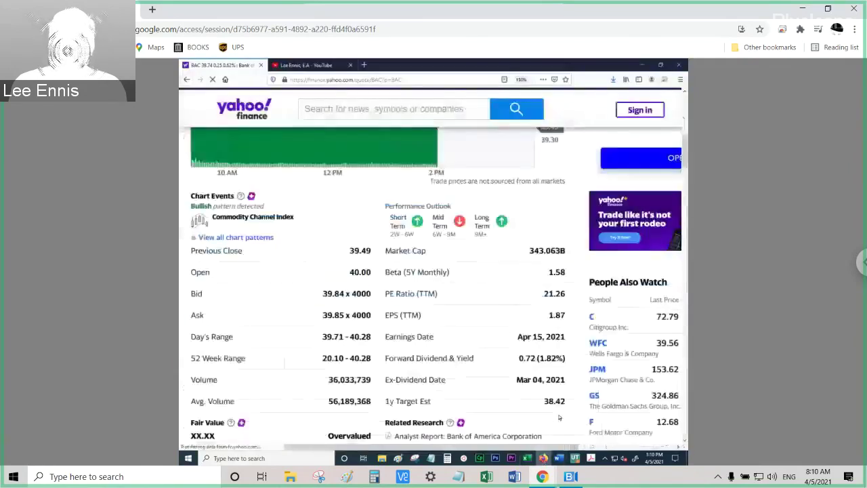
pyautogui.hotkey('ctrl', 'Tab')
pyautogui.click(640, 337)
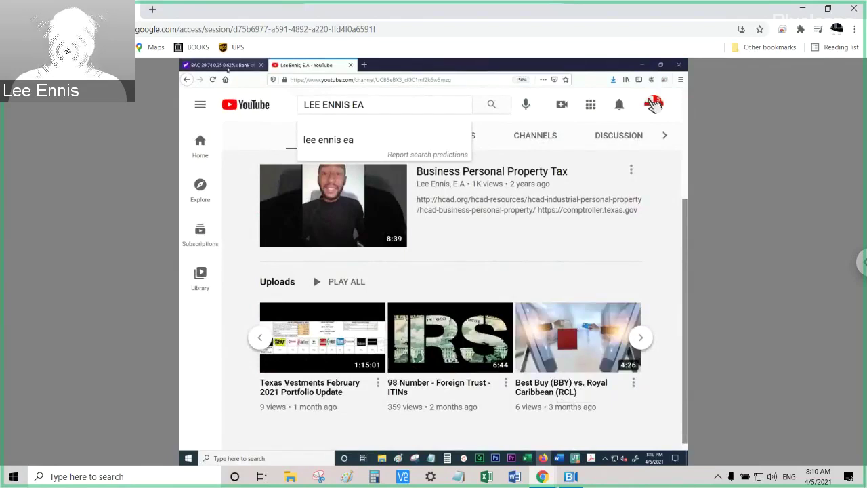
# Return to Yahoo Finance, look up RCL and open the chart for Royal Caribbean Group.
pyautogui.click(227, 65)
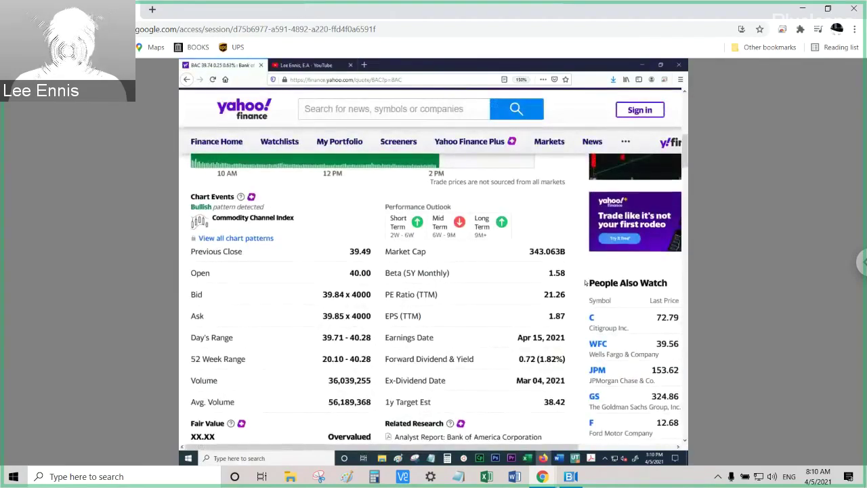
pyautogui.scroll(3, 584, 281)
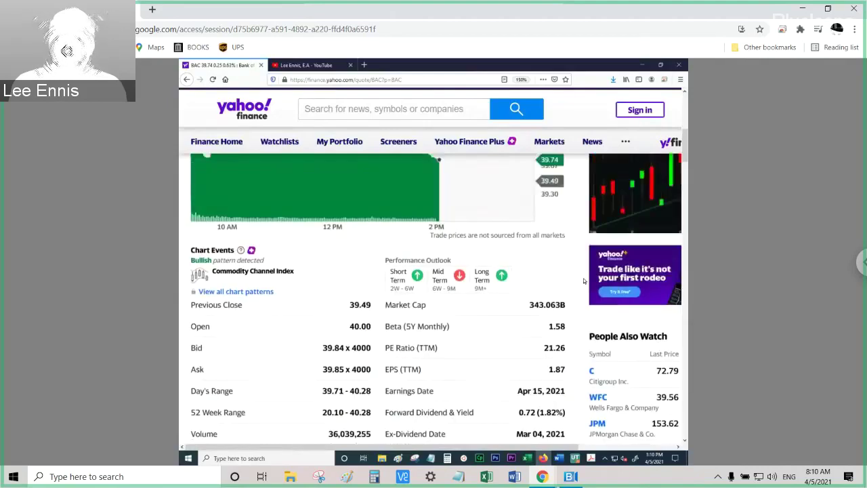
pyautogui.scroll(4, 584, 281)
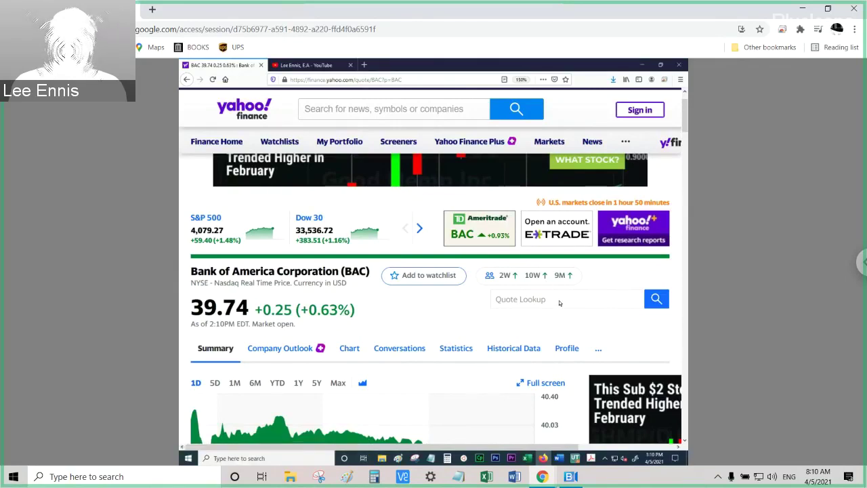
pyautogui.click(464, 115)
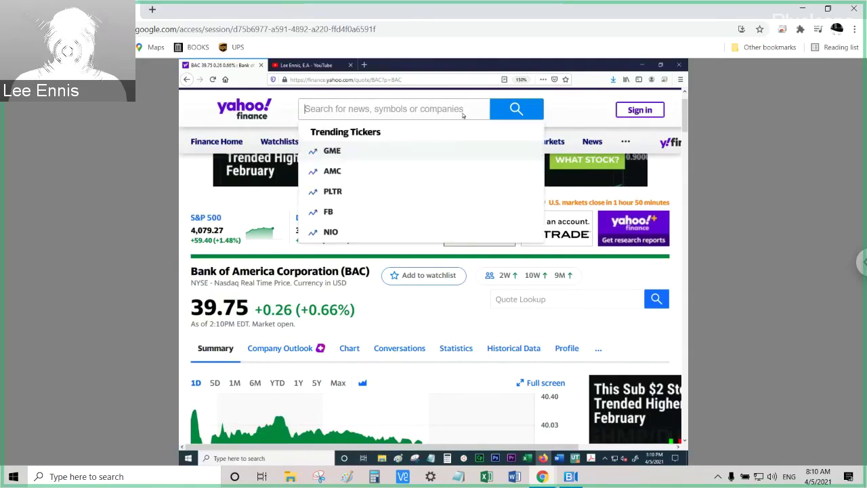
pyautogui.write('rc')
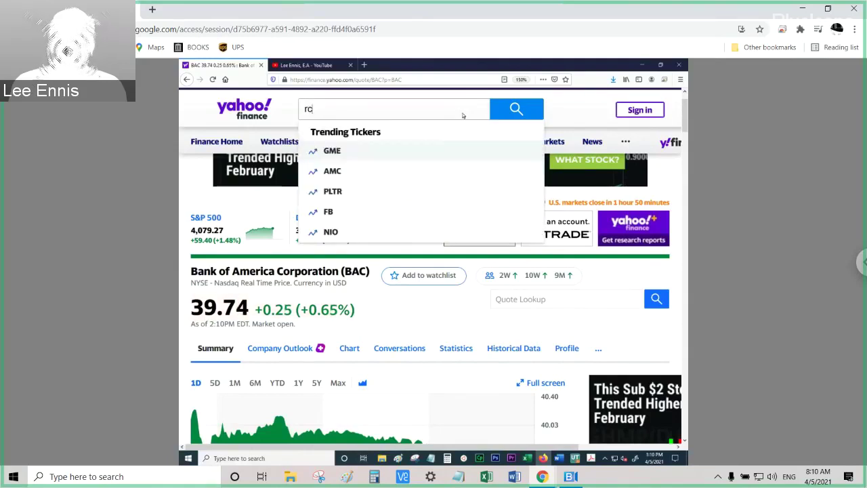
pyautogui.write('l')
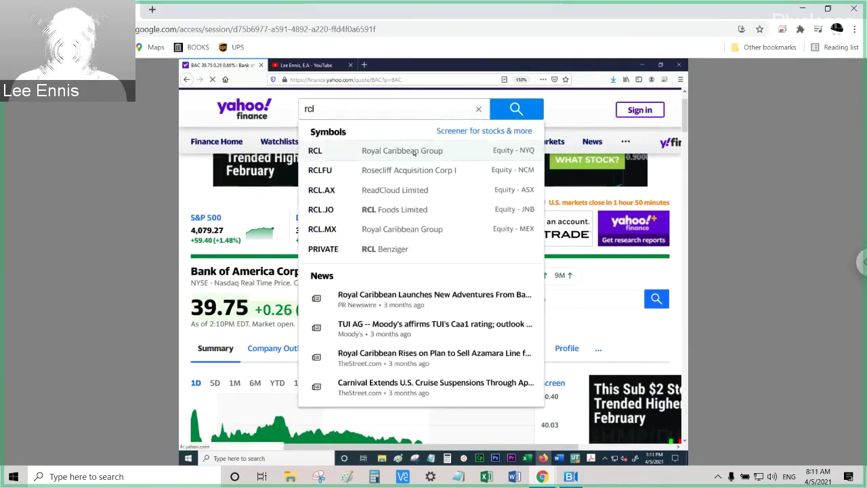
pyautogui.click(415, 153)
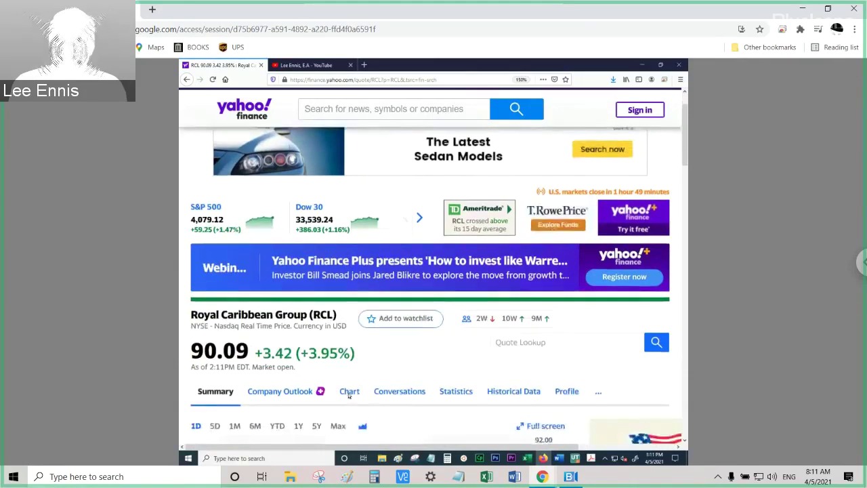
pyautogui.click(349, 393)
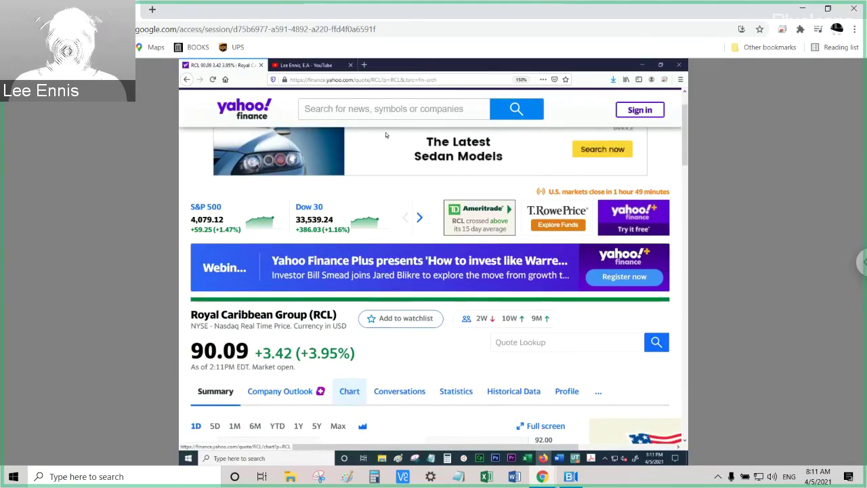
# Search the web for "royal caribbean cruise 2021" in a new browser tab.
pyautogui.click(365, 65)
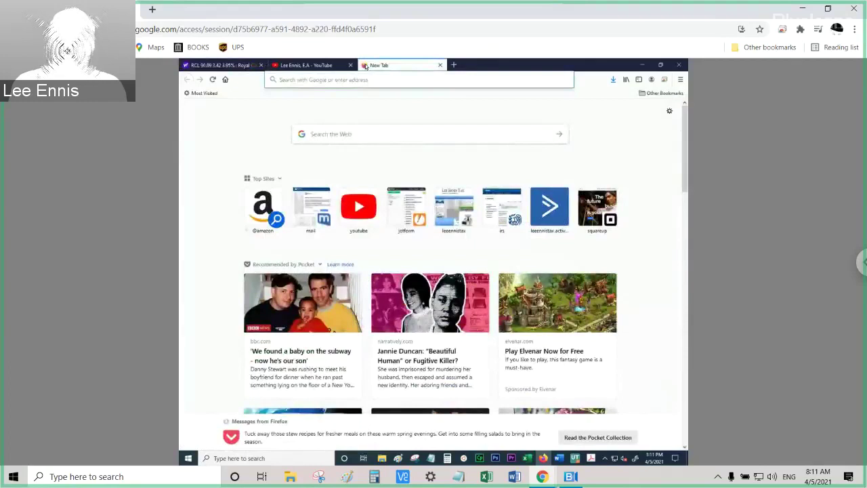
pyautogui.write('royal ca')
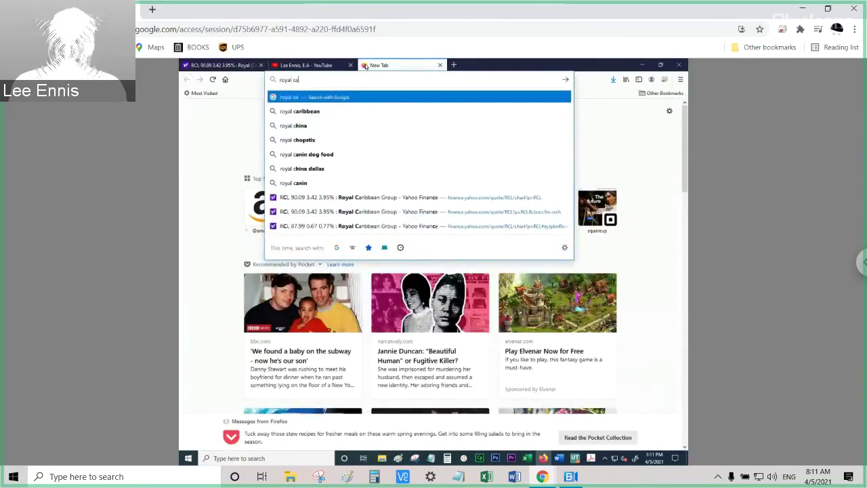
pyautogui.write('rr')
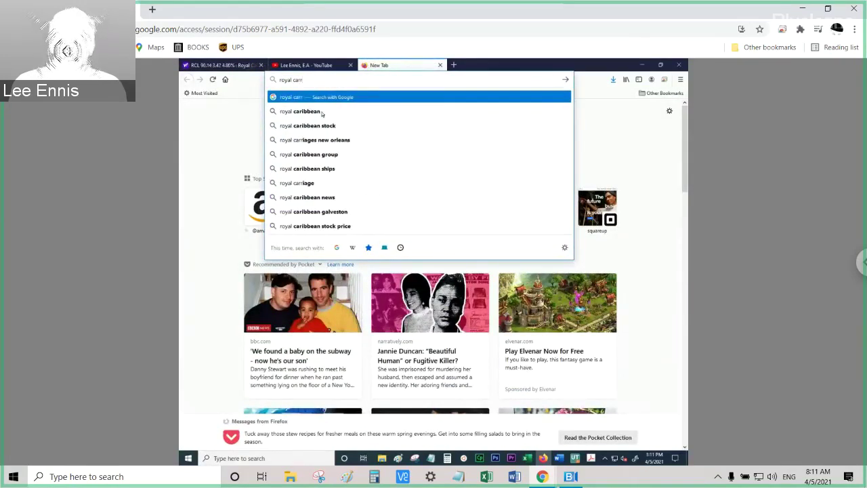
pyautogui.press('BackSpace')
pyautogui.write('ibbe')
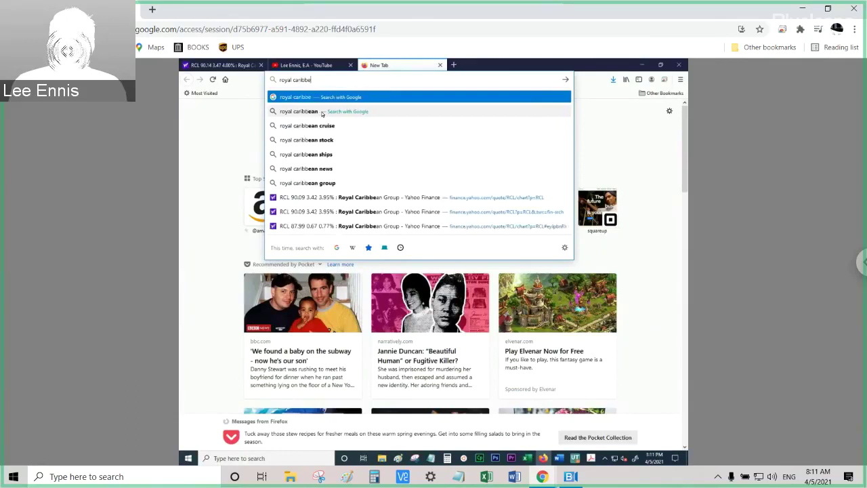
pyautogui.write('an crui')
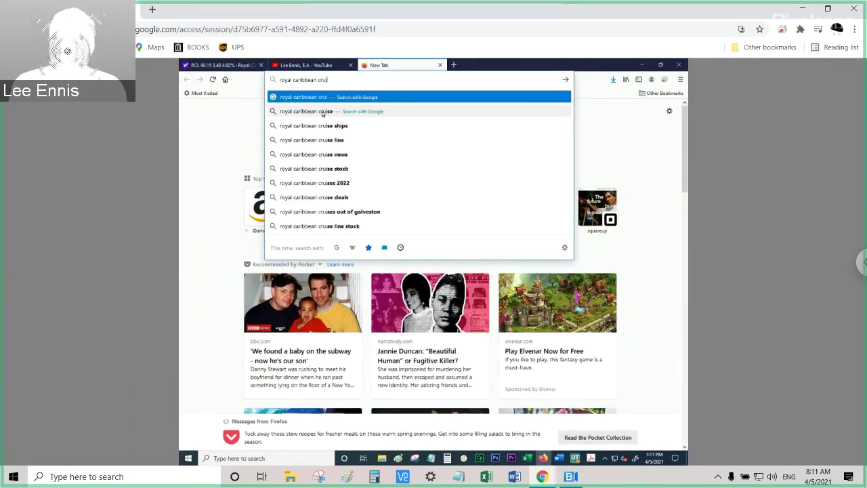
pyautogui.write('se 2021')
pyautogui.press('Return')
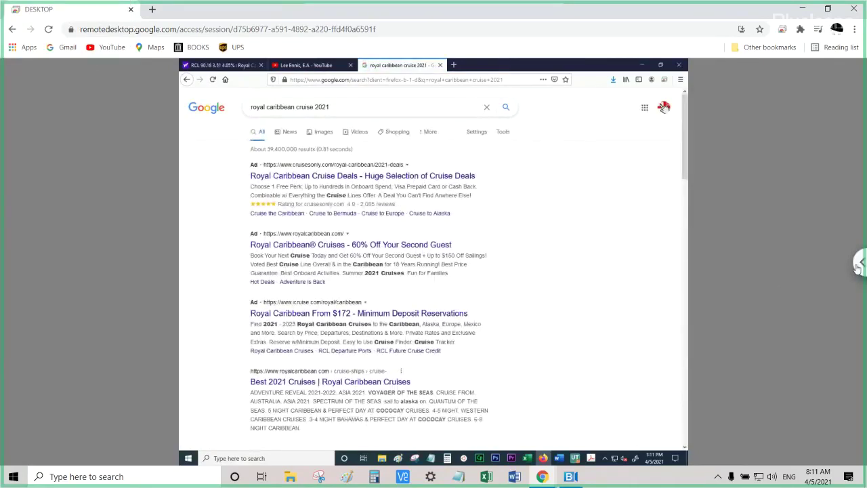
# Turn full-screen back on for the remote desktop session and hide its session options.
pyautogui.click(859, 263)
pyautogui.click(664, 139)
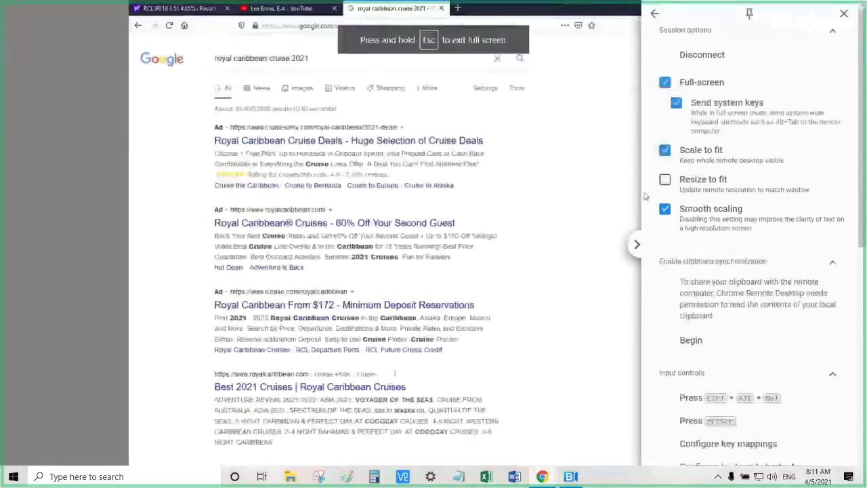
pyautogui.click(636, 244)
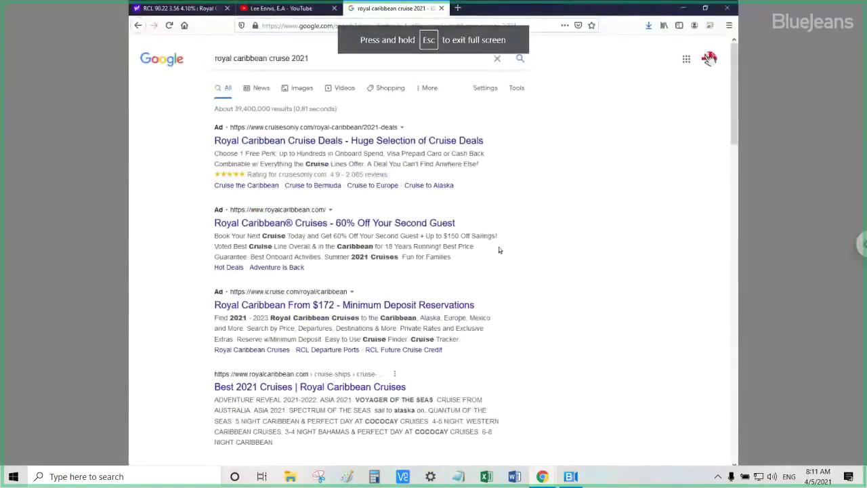
# Expand the related question "Is Royal Caribbean cruising in 2021?" in the search results and read its answer.
pyautogui.scroll(-2, 499, 250)
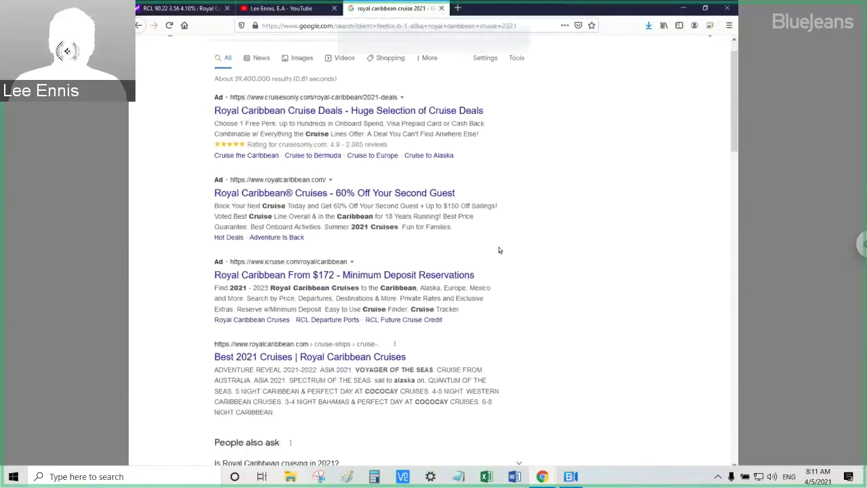
pyautogui.scroll(-1, 499, 250)
pyautogui.scroll(-2, 499, 250)
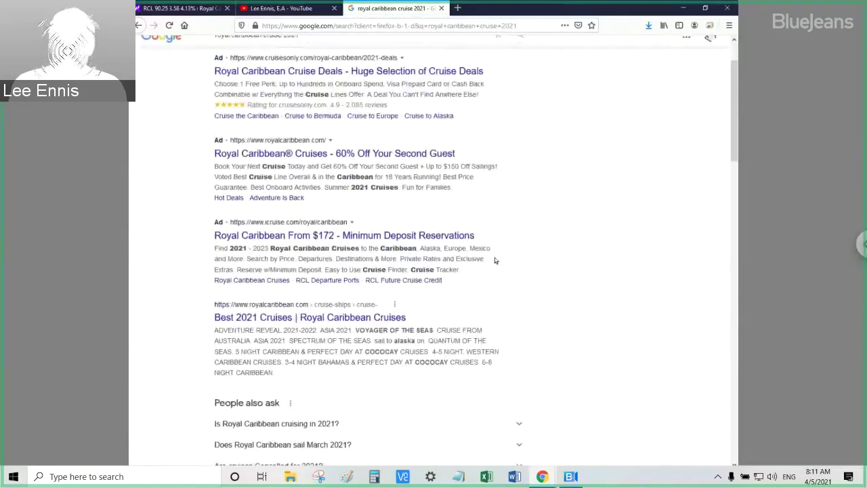
pyautogui.scroll(-4, 495, 260)
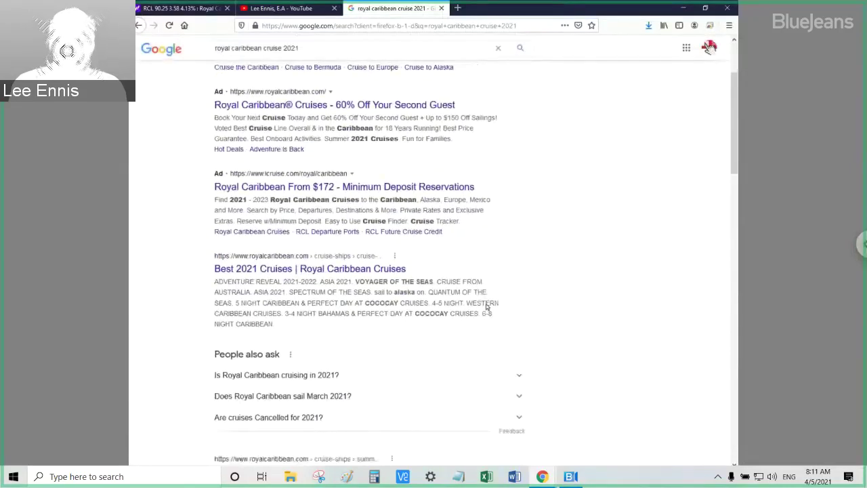
pyautogui.click(520, 366)
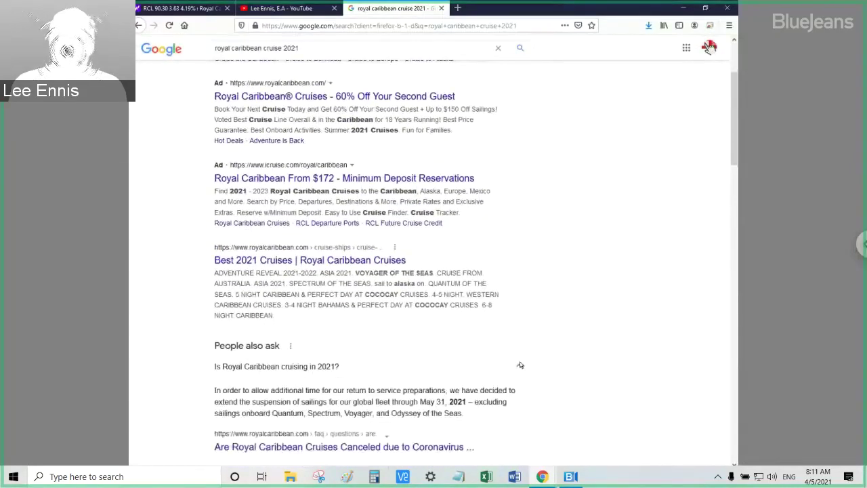
pyautogui.scroll(-1, 574, 366)
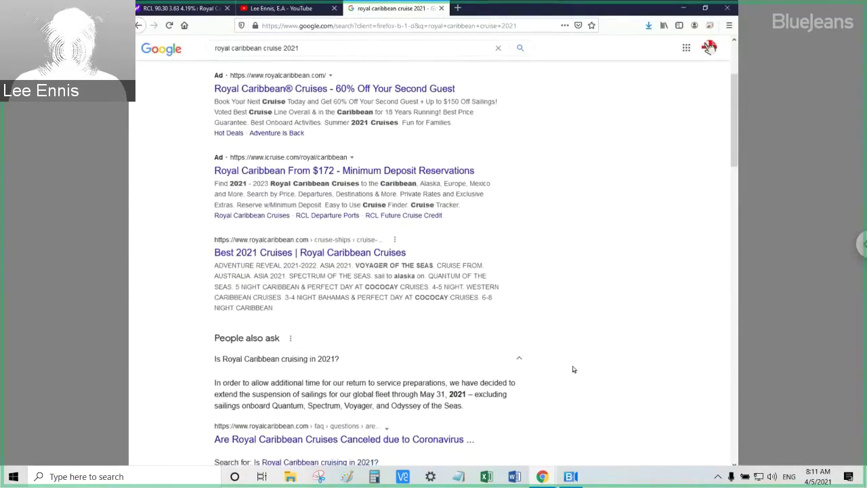
pyautogui.scroll(-3, 573, 370)
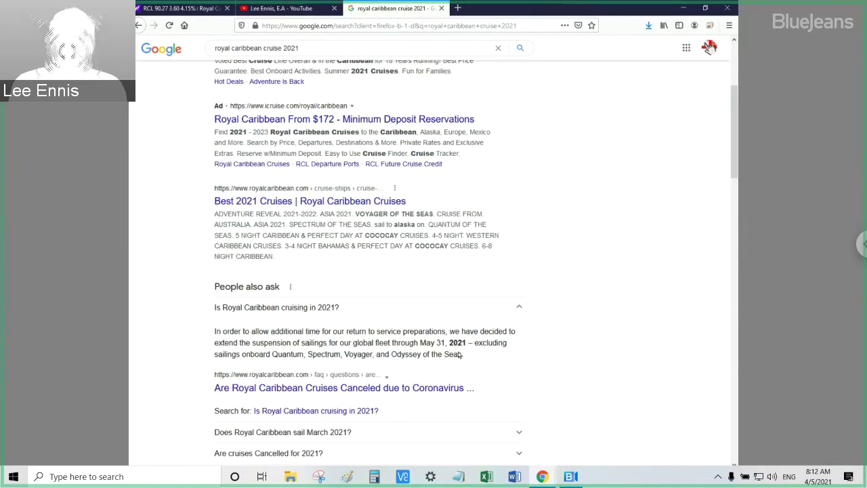
# Go back to the Royal Caribbean chart on Yahoo Finance and remove the BX comparison.
pyautogui.click(200, 12)
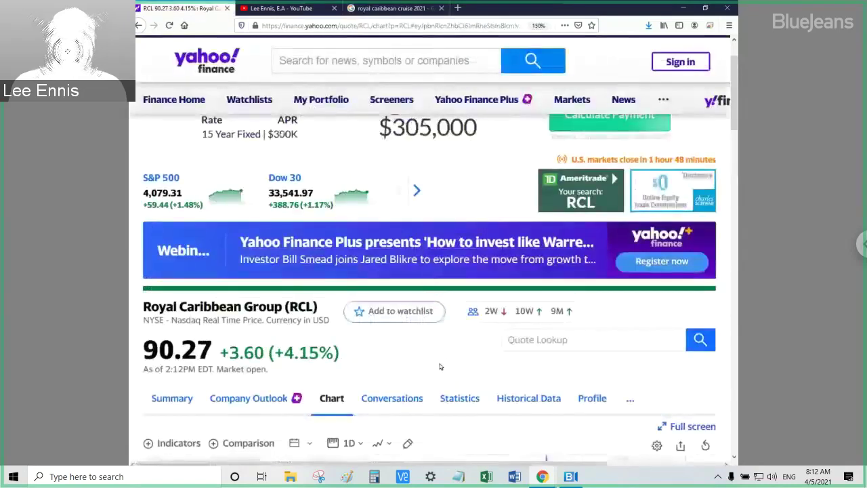
pyautogui.scroll(-1, 440, 368)
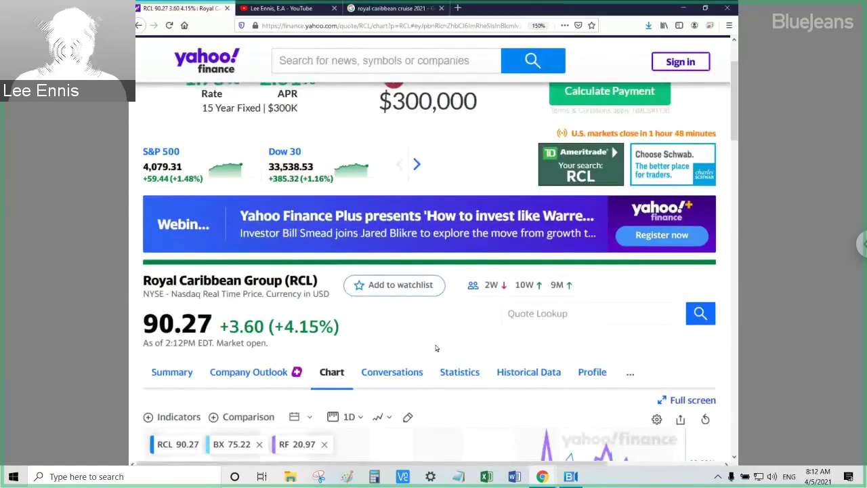
pyautogui.click(259, 444)
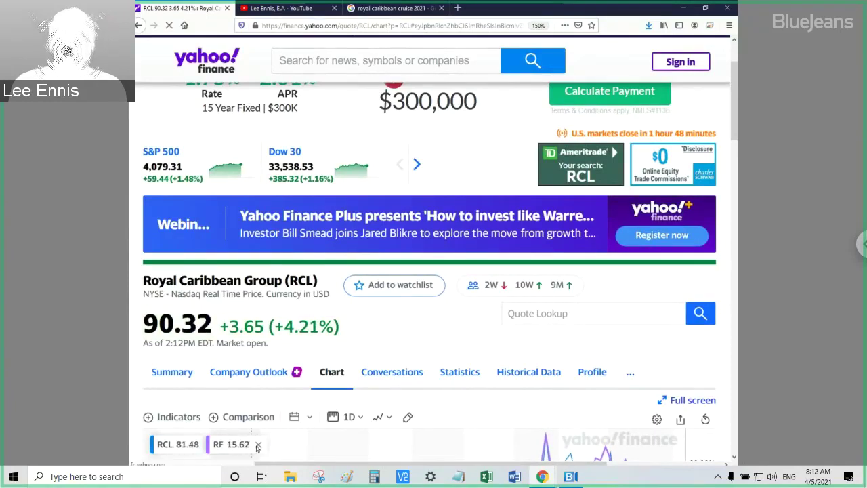
# Remove the RF comparison from the Royal Caribbean chart and add BBY as the new comparison with its default line style.
pyautogui.click(258, 444)
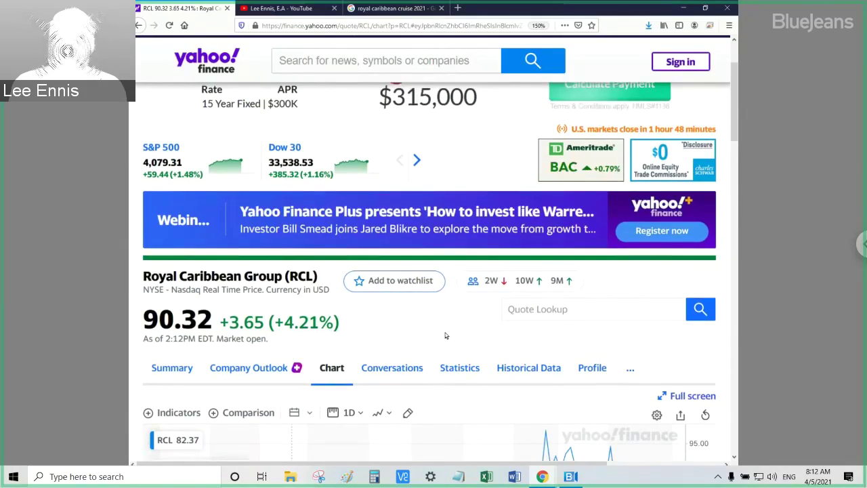
pyautogui.scroll(-3, 445, 335)
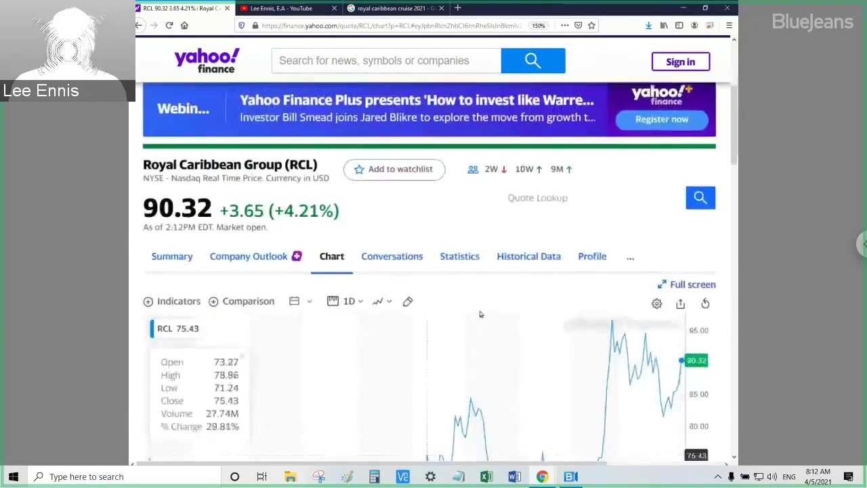
pyautogui.scroll(-1, 610, 318)
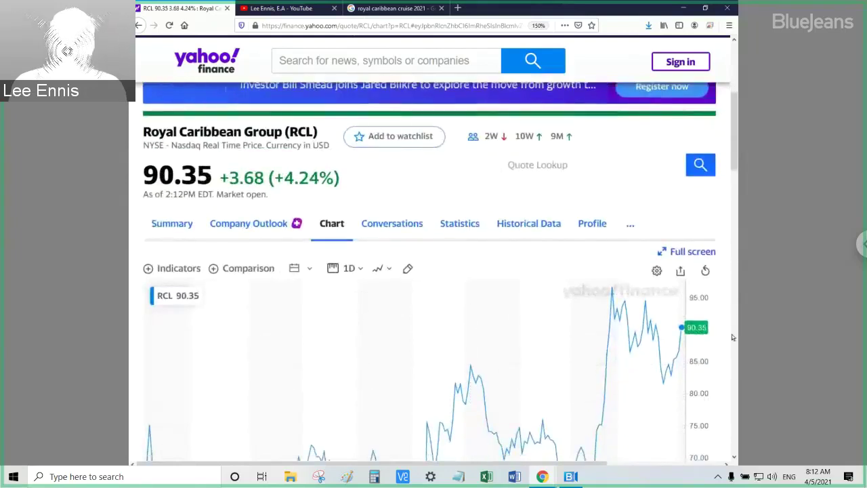
pyautogui.scroll(-3, 731, 335)
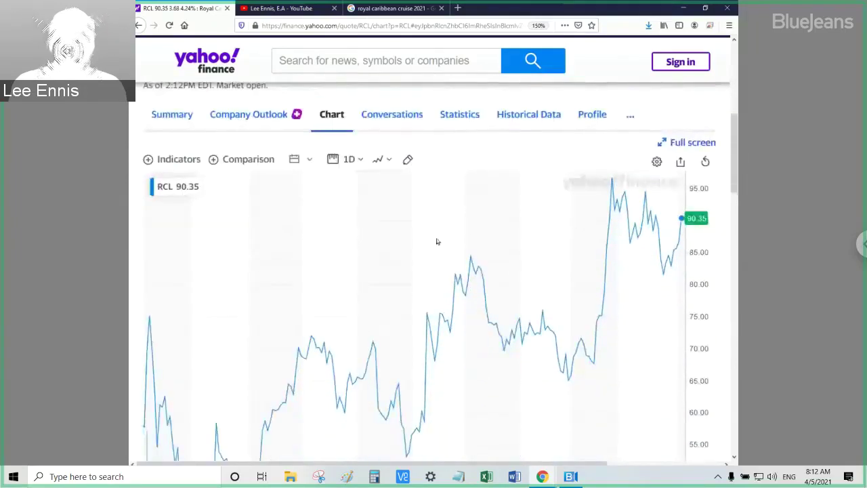
pyautogui.click(242, 160)
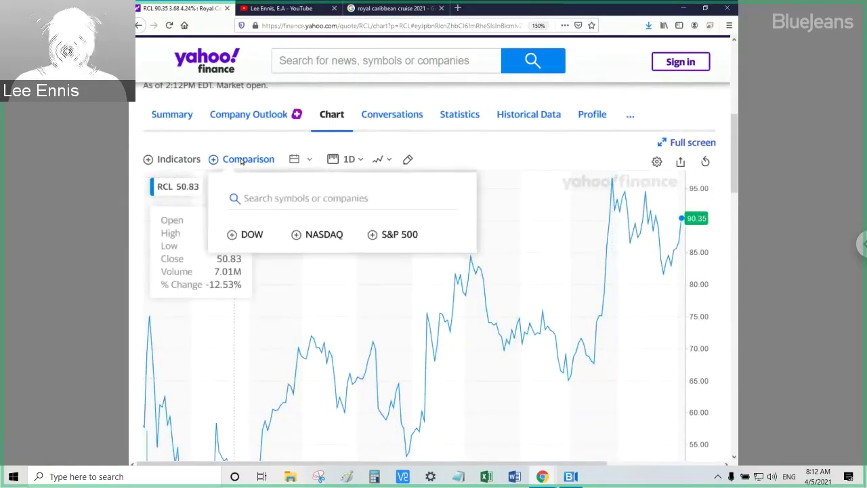
pyautogui.click(298, 199)
pyautogui.write('bby')
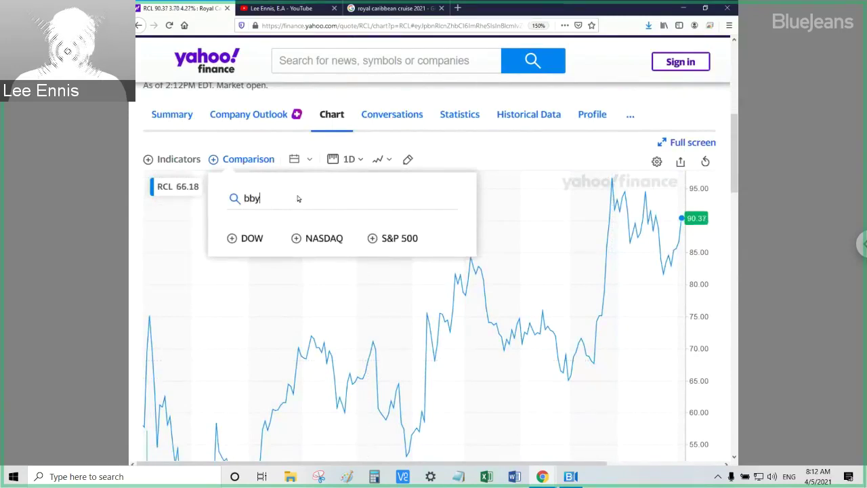
pyautogui.click(266, 234)
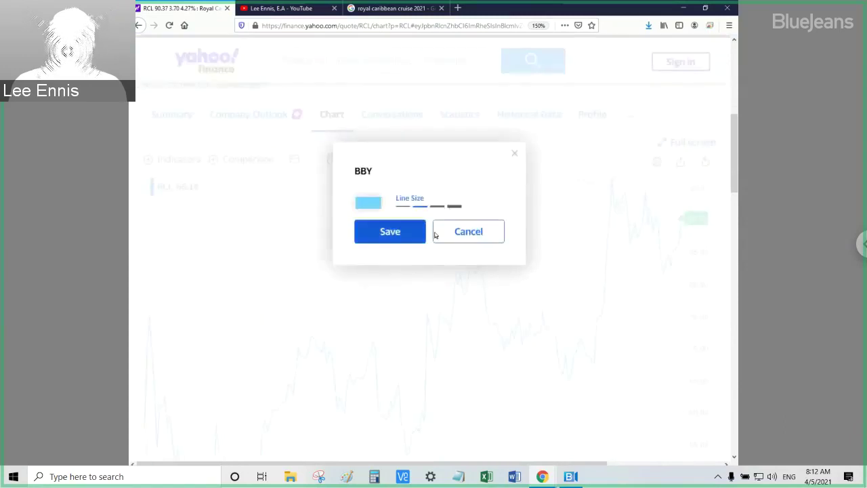
pyautogui.click(419, 232)
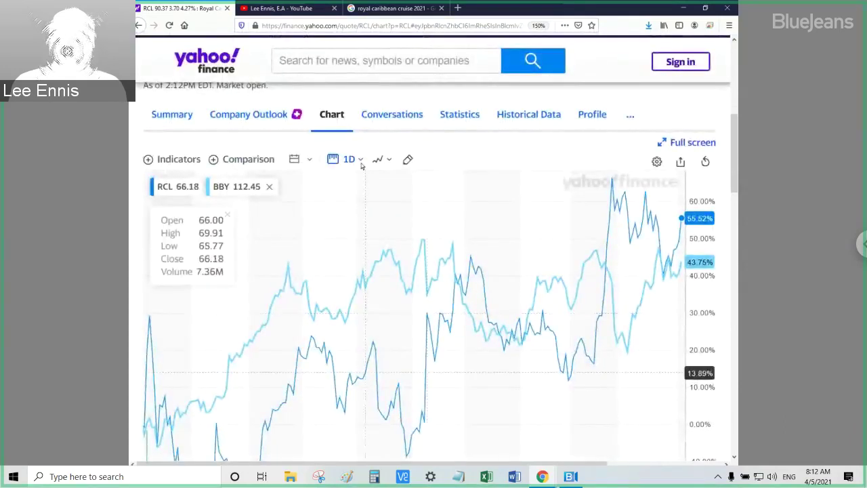
# Show the RCL and BBY comparison over a one-year date range.
pyautogui.click(360, 159)
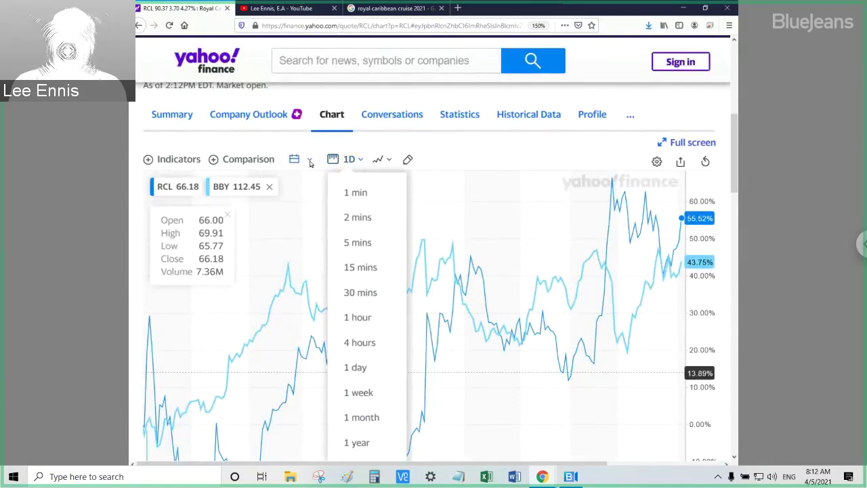
pyautogui.click(310, 161)
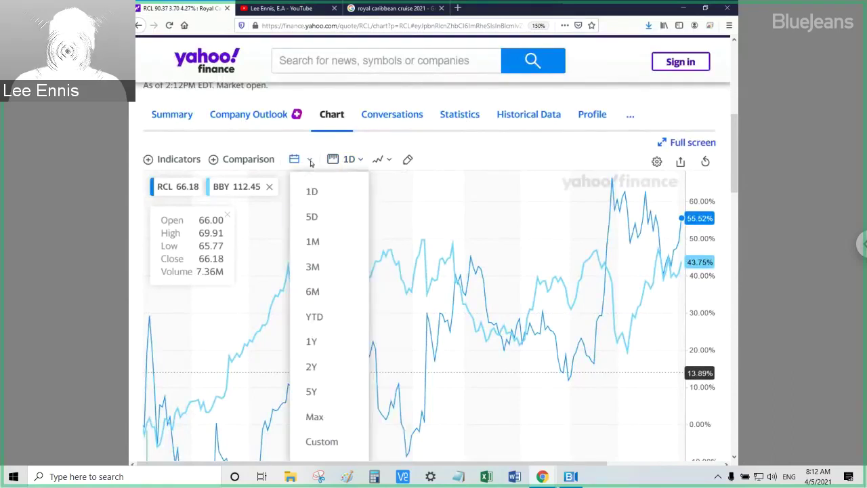
pyautogui.click(312, 341)
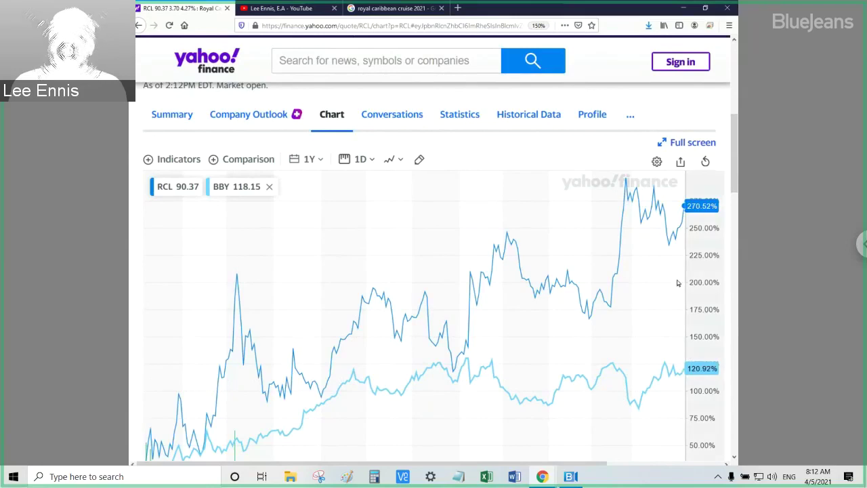
# Extend the comparison chart's date range to two years and examine both lines down to the time axis.
pyautogui.click(316, 163)
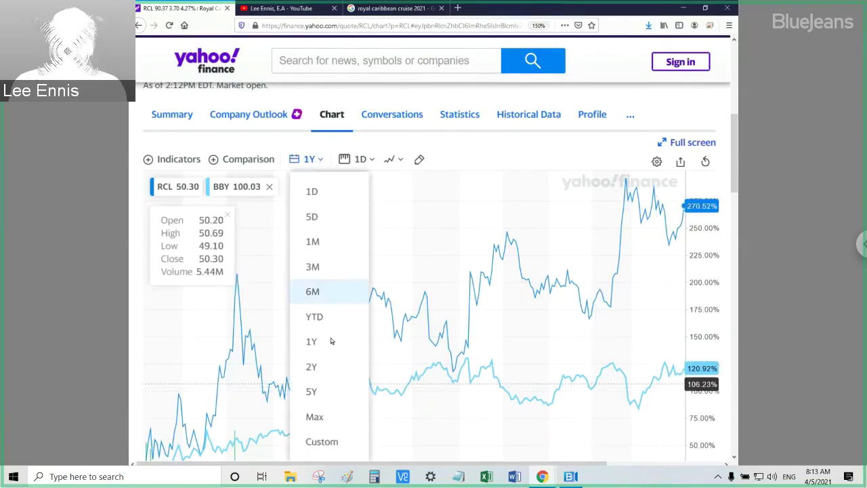
pyautogui.click(319, 367)
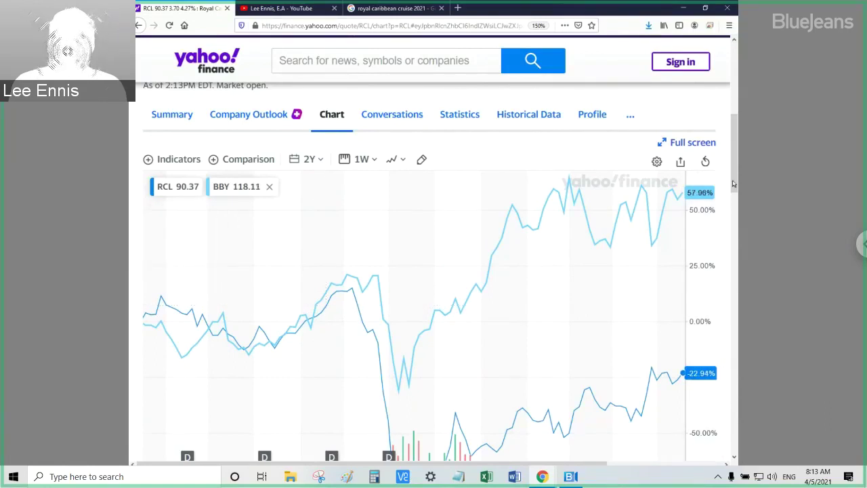
pyautogui.moveTo(735, 182); pyautogui.dragTo(735, 209)
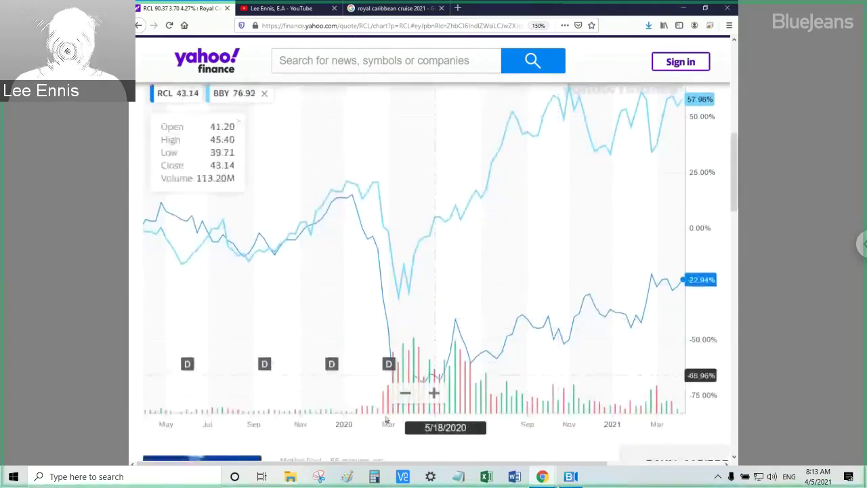
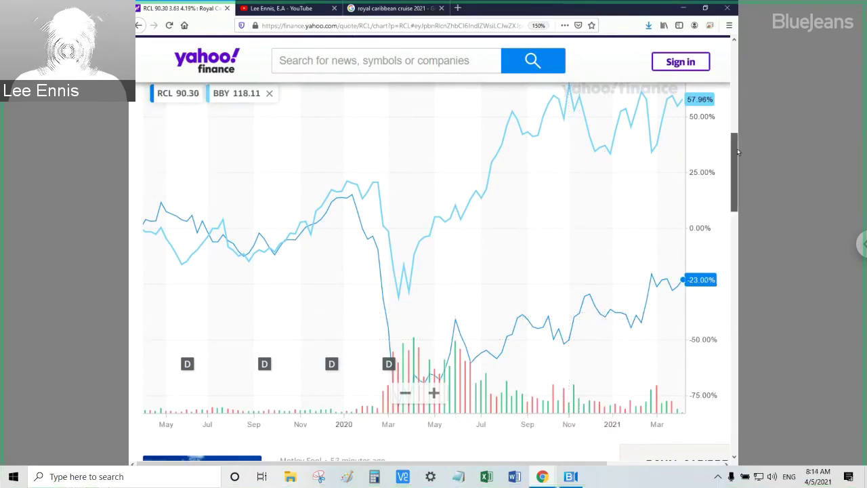
# Narrow the RCL and BBY chart to 3M and finally to 1M, and examine the whole one-month comparison.
pyautogui.scroll(3, 738, 153)
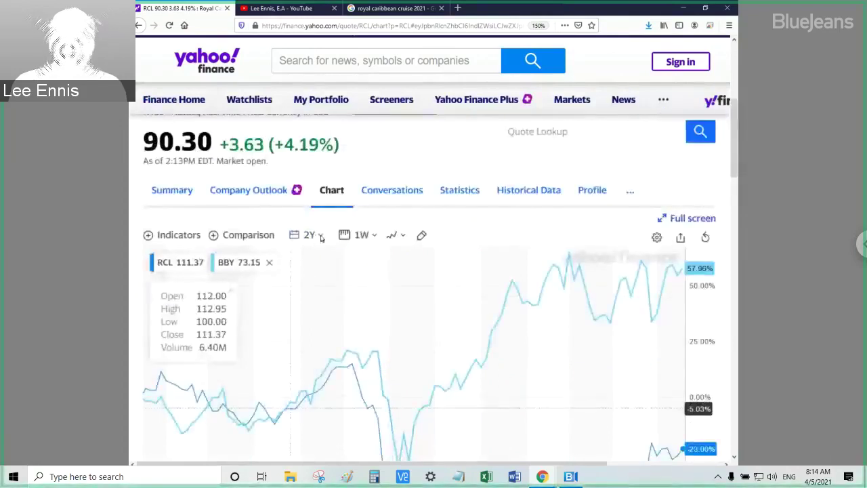
pyautogui.click(321, 237)
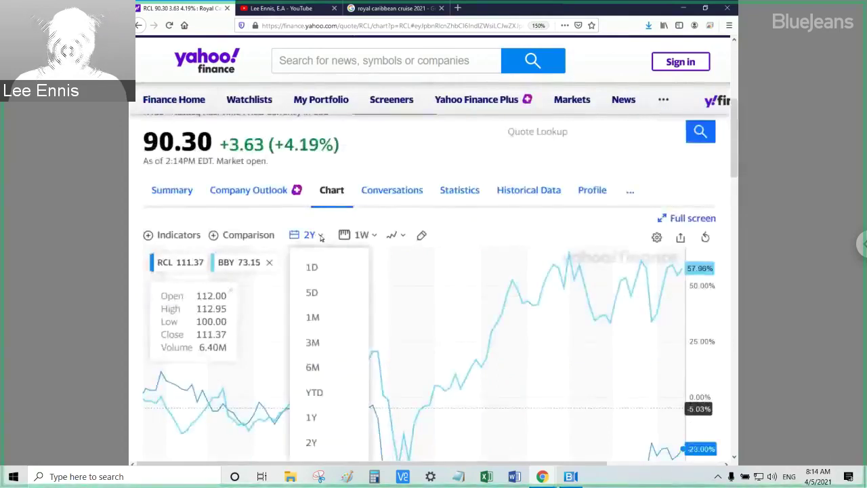
pyautogui.click(314, 325)
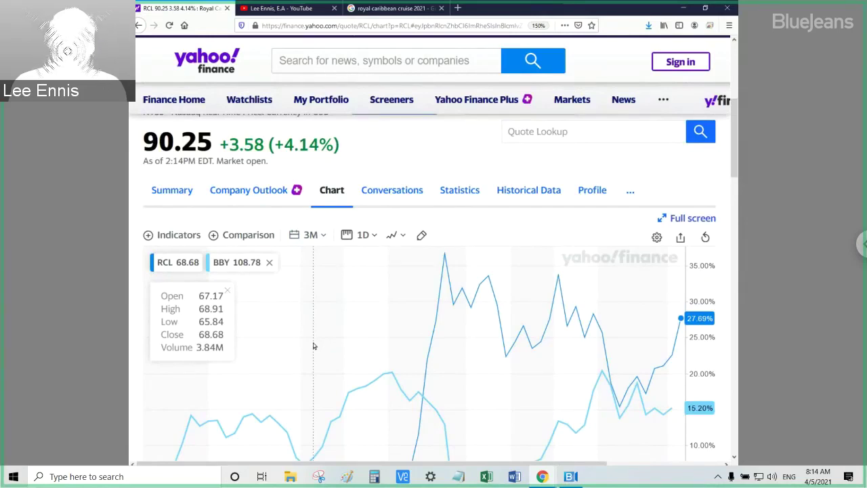
pyautogui.click(323, 237)
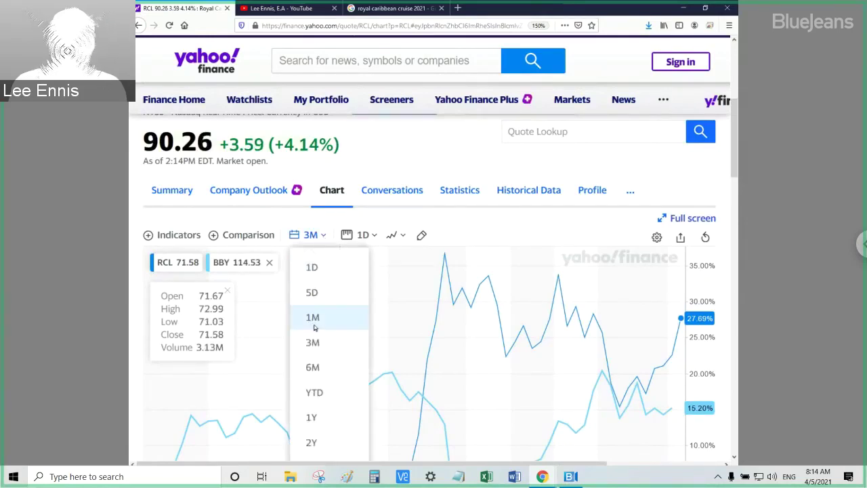
pyautogui.click(314, 328)
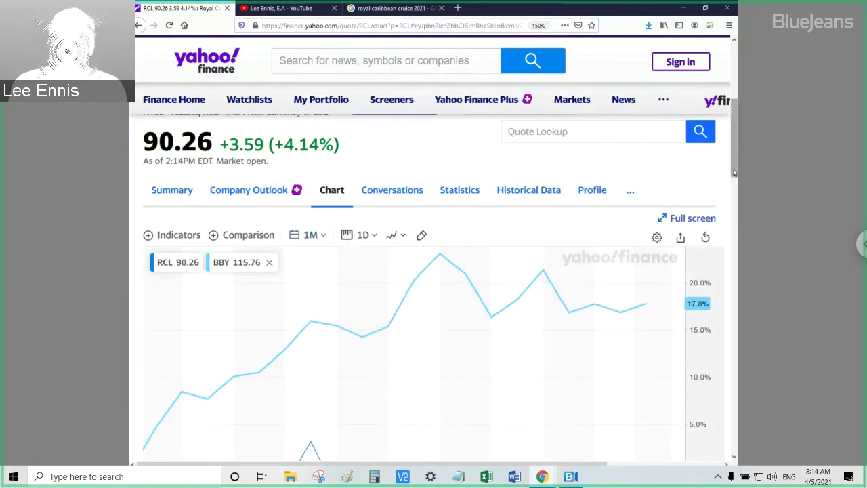
pyautogui.moveTo(735, 173); pyautogui.dragTo(740, 200)
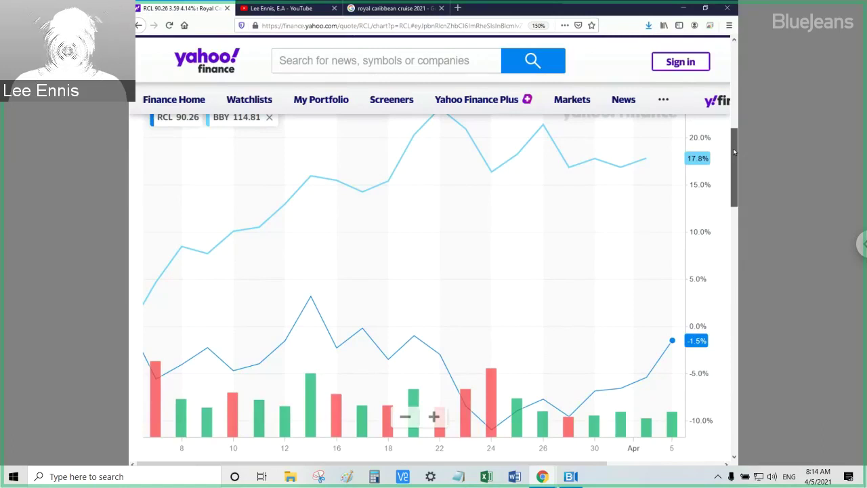
pyautogui.moveTo(735, 151); pyautogui.dragTo(734, 151)
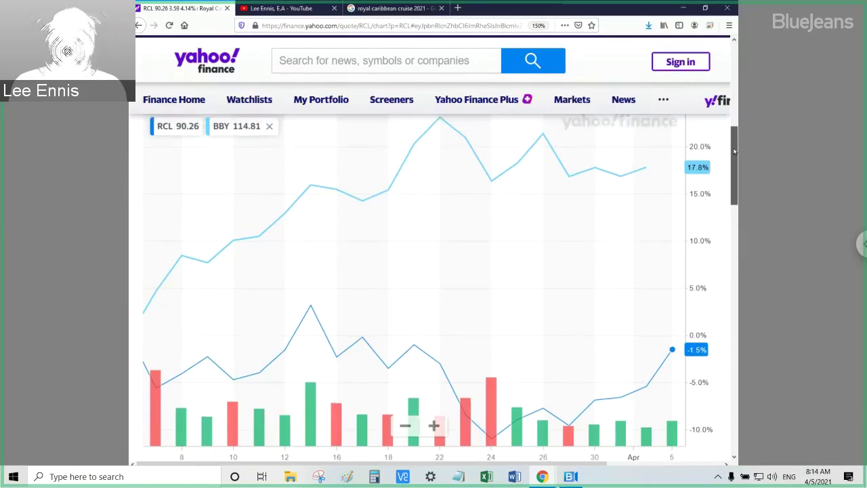
# Turn off full-screen for the remote session and select the Consumer Cyclical symbol on the RESULTS sheet of the REGRESSION.xlsm workbook.
pyautogui.click(859, 246)
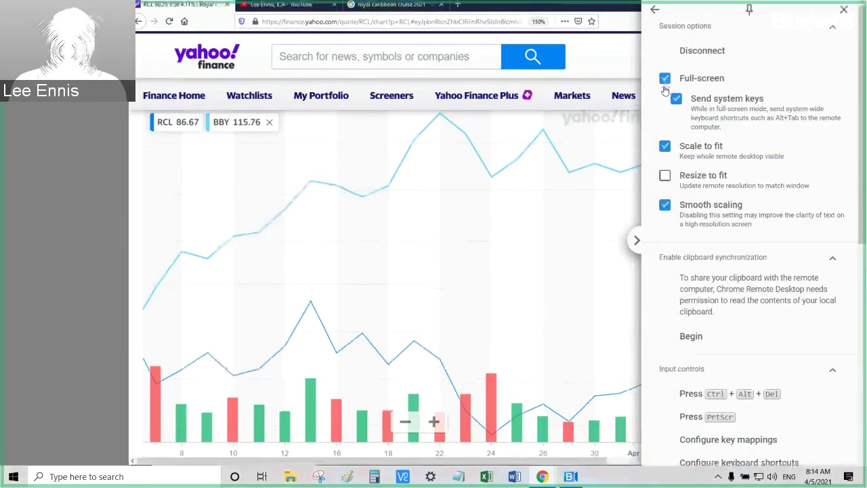
pyautogui.click(664, 79)
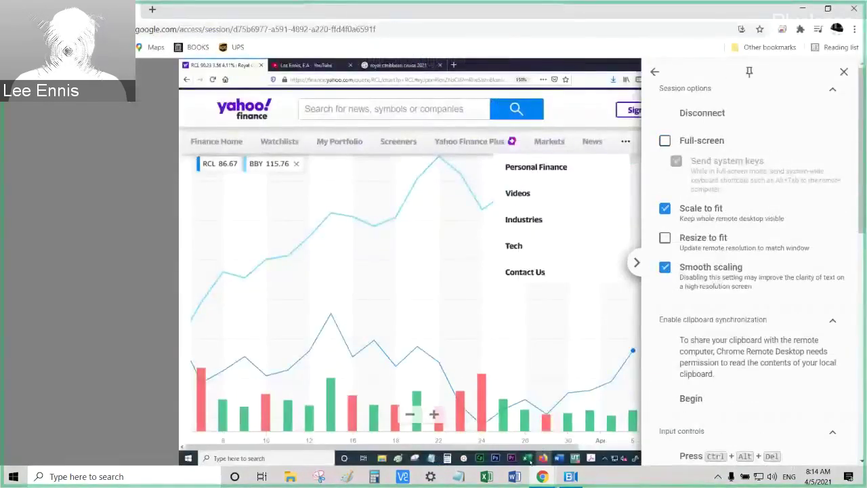
pyautogui.click(531, 459)
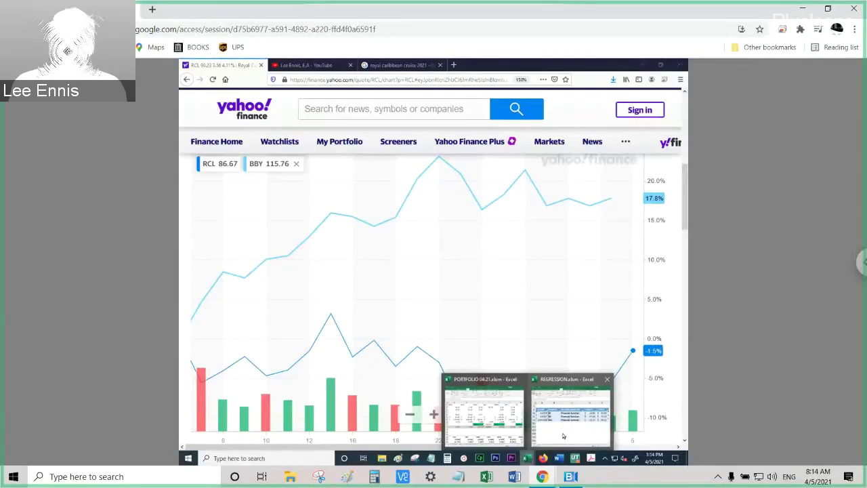
pyautogui.click(563, 437)
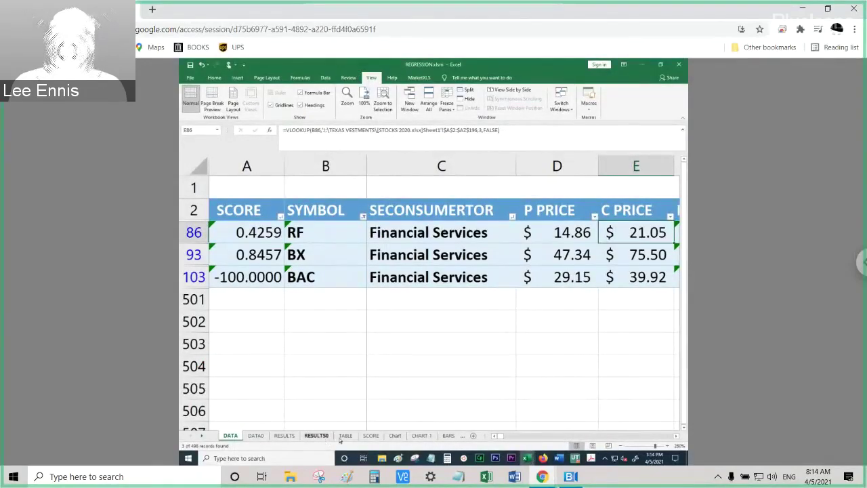
pyautogui.click(292, 437)
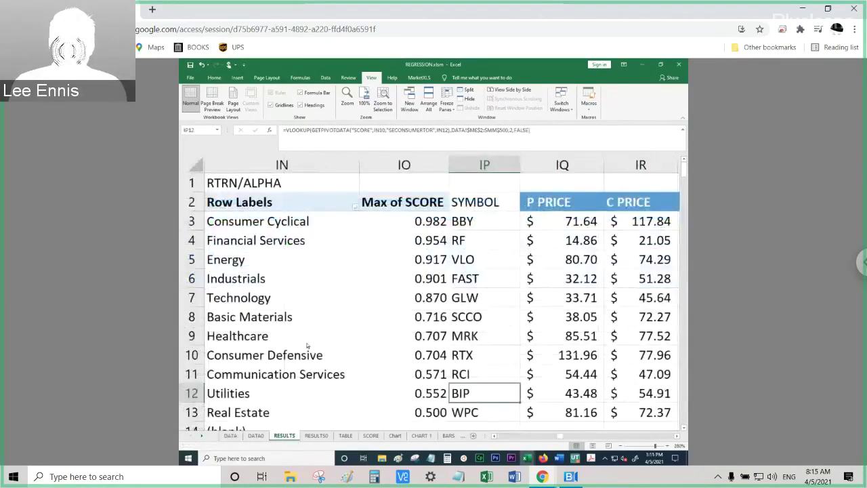
pyautogui.click(473, 230)
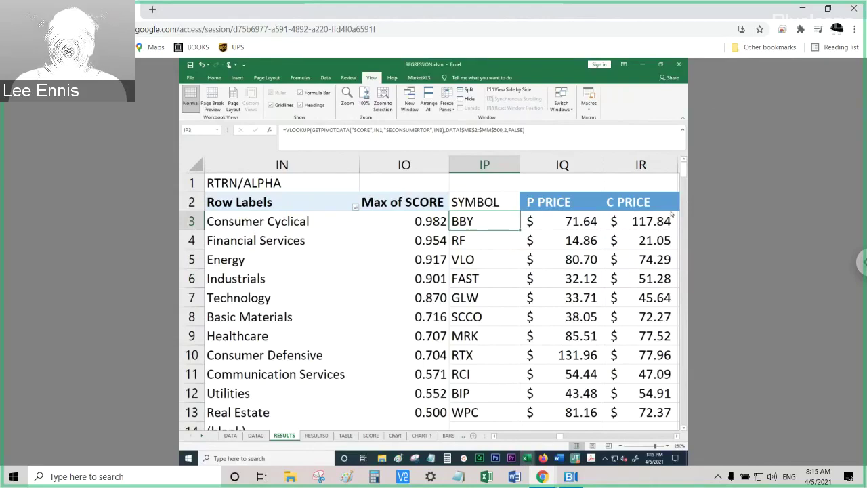
# Switch to the YouTube channel page in Firefox and advance its Uploads row to the older stock comparison videos.
pyautogui.click(542, 462)
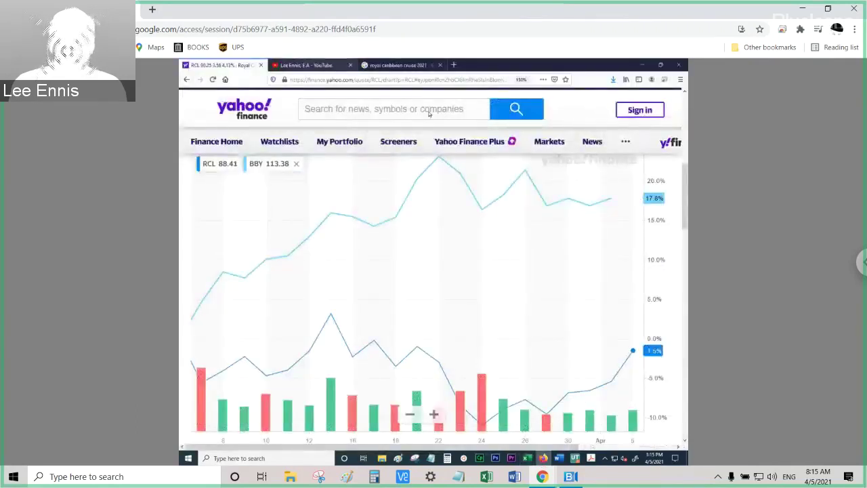
pyautogui.click(308, 65)
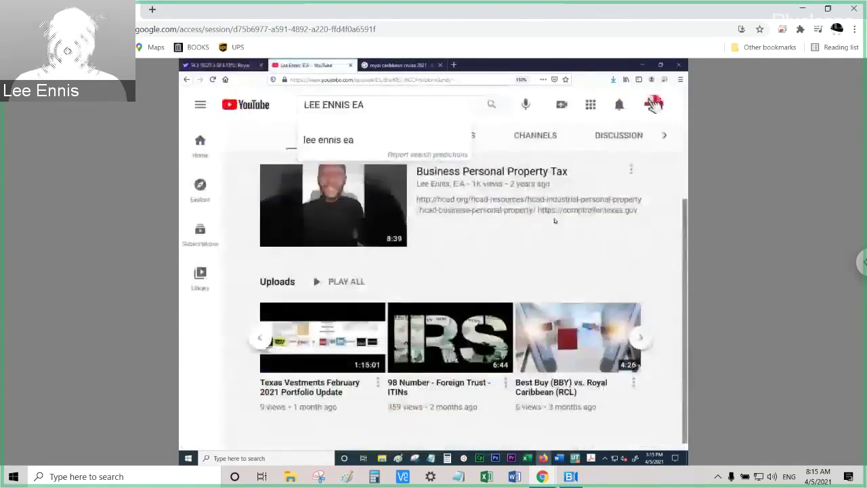
pyautogui.click(641, 334)
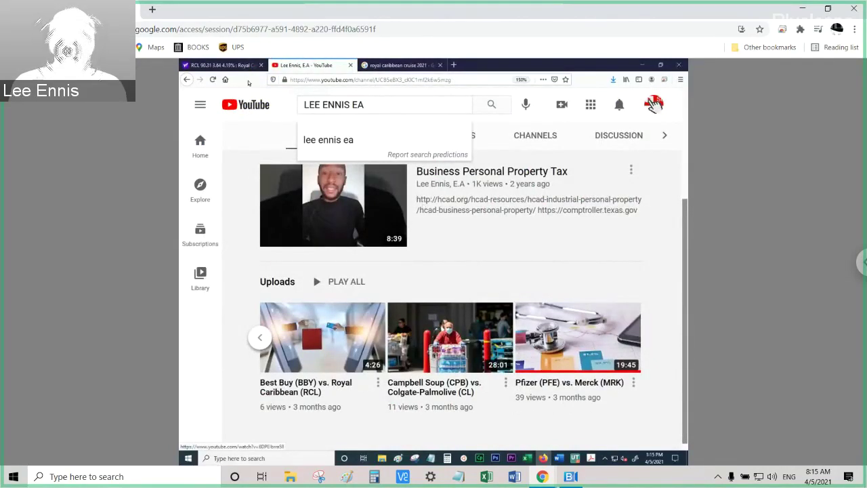
# Return to Yahoo Finance, search for "cpb" and open the Campbell Soup Company quote.
pyautogui.click(245, 65)
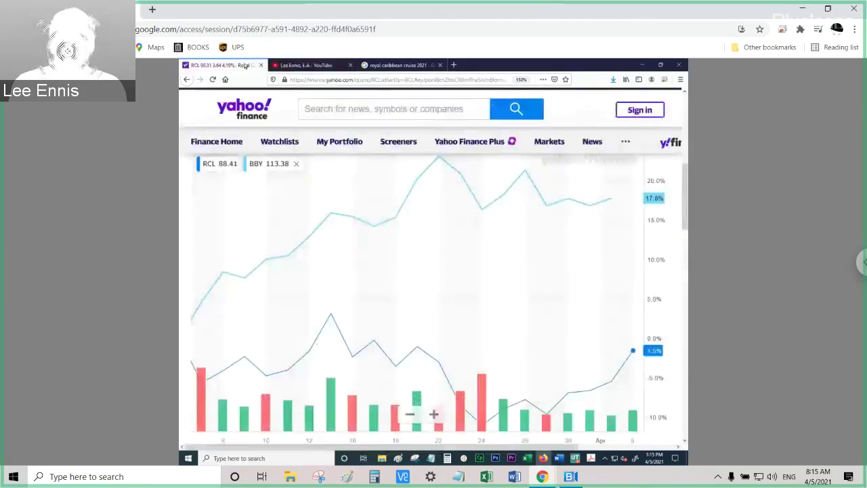
pyautogui.click(395, 110)
pyautogui.write('c')
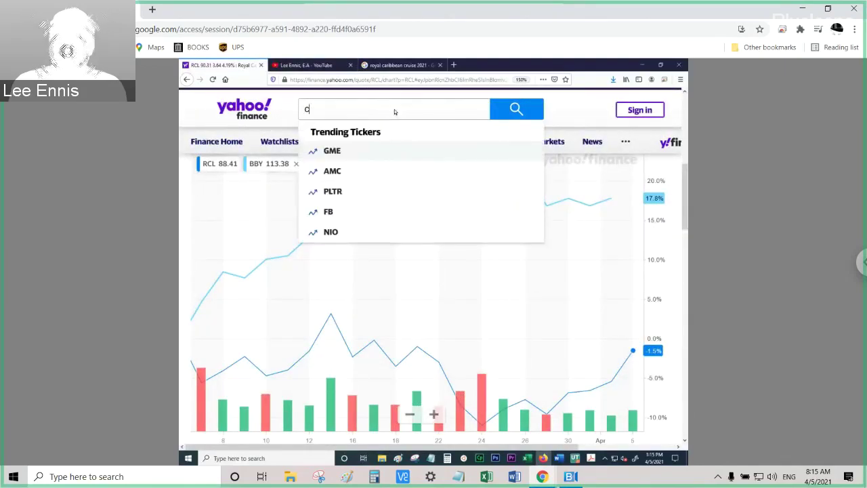
pyautogui.write('pb')
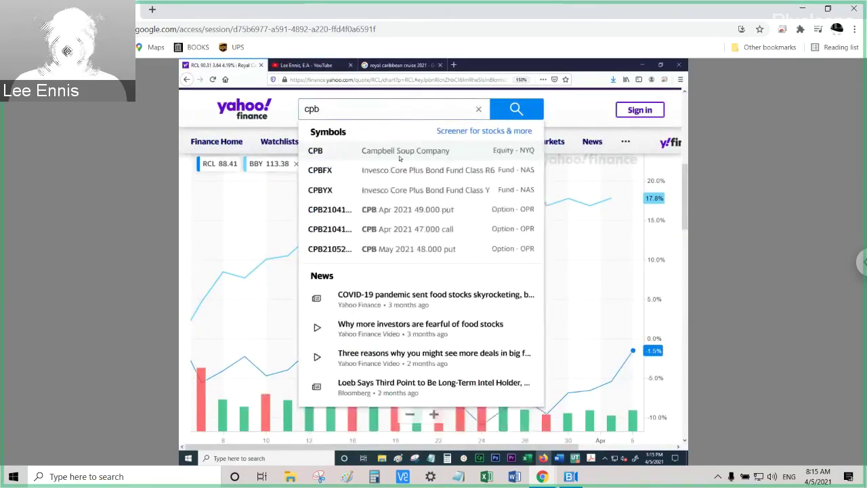
pyautogui.click(401, 155)
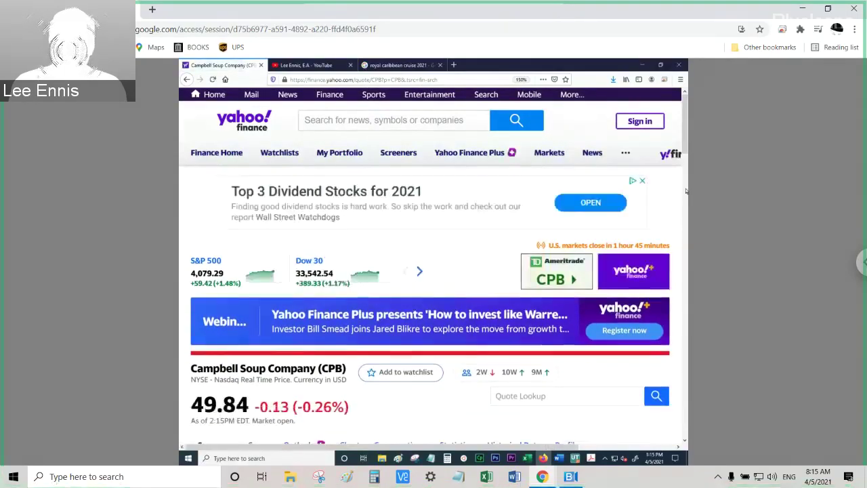
# Open the full price chart of Campbell Soup and remove the BBY comparison from it.
pyautogui.scroll(-5, 687, 185)
pyautogui.scroll(-1, 534, 232)
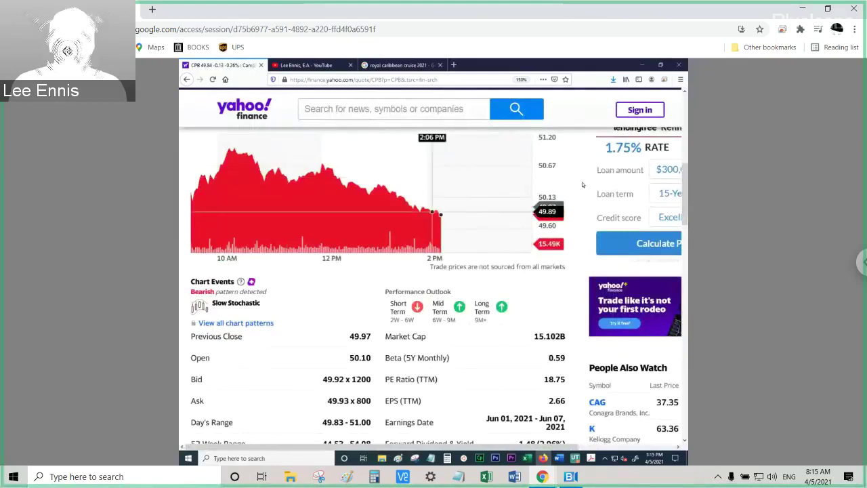
pyautogui.scroll(1, 686, 93)
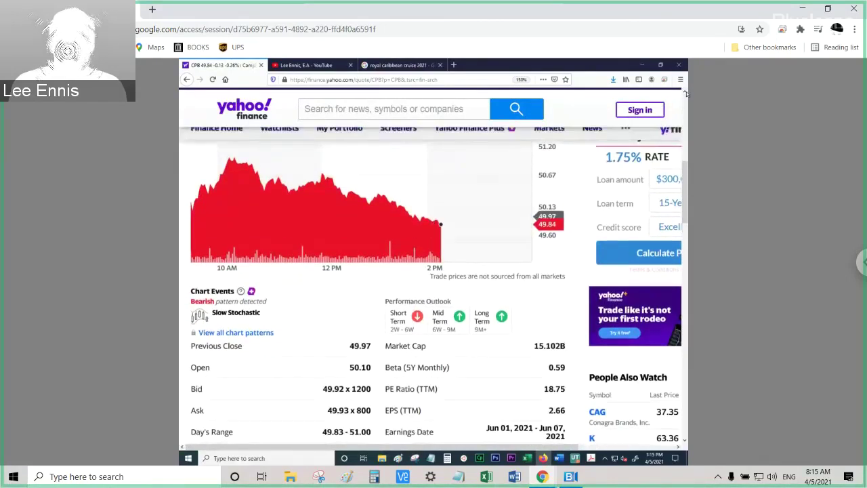
pyautogui.scroll(3, 685, 94)
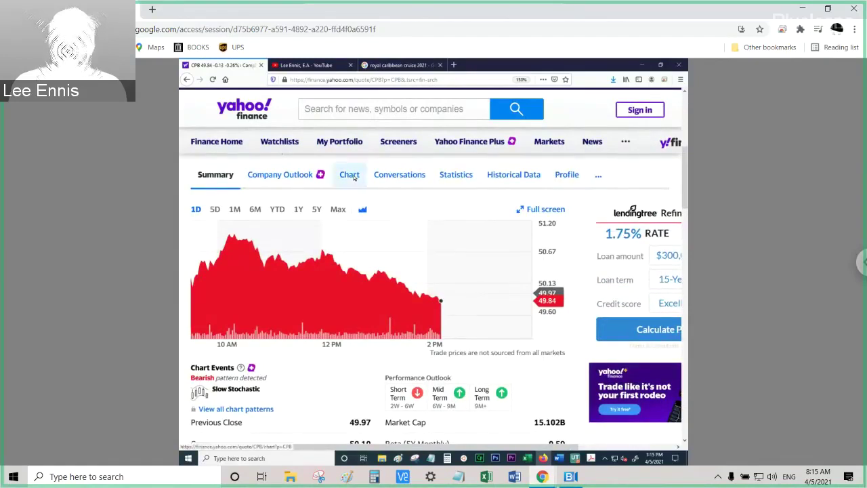
pyautogui.click(353, 176)
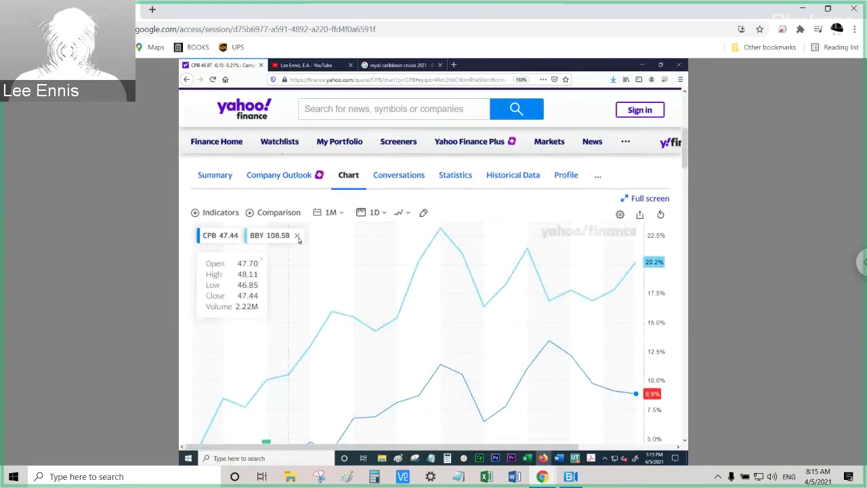
pyautogui.click(296, 236)
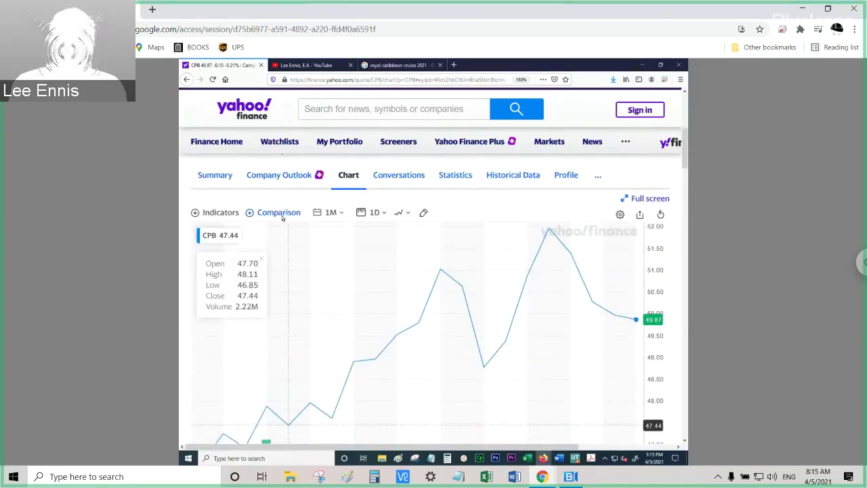
# Add Colgate-Palmolive (CL) to the CPB chart as a comparison, keeping the offered line colour and size.
pyautogui.click(280, 214)
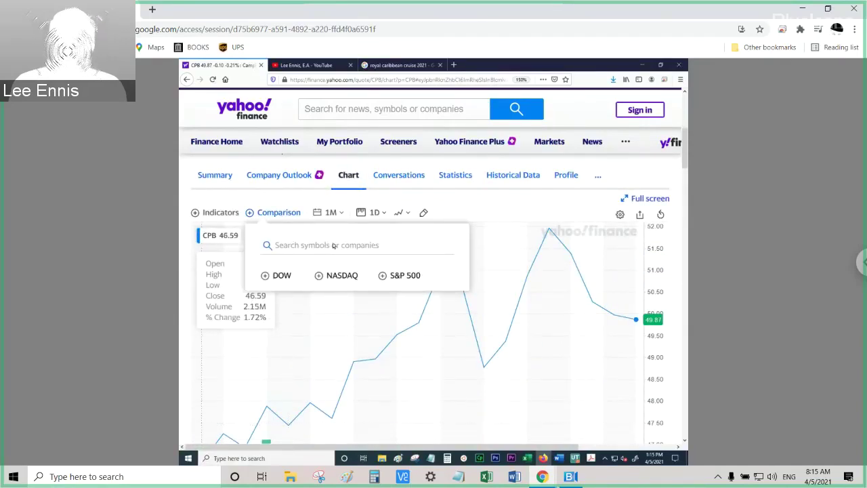
pyautogui.write('cl')
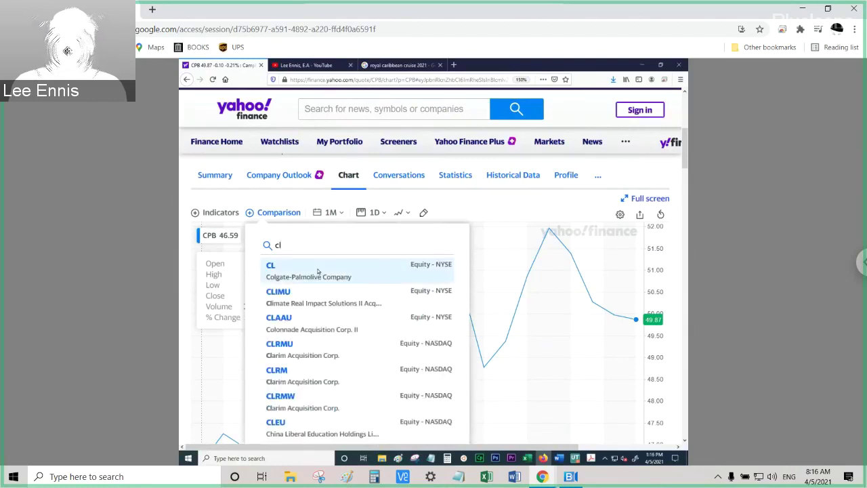
pyautogui.click(318, 271)
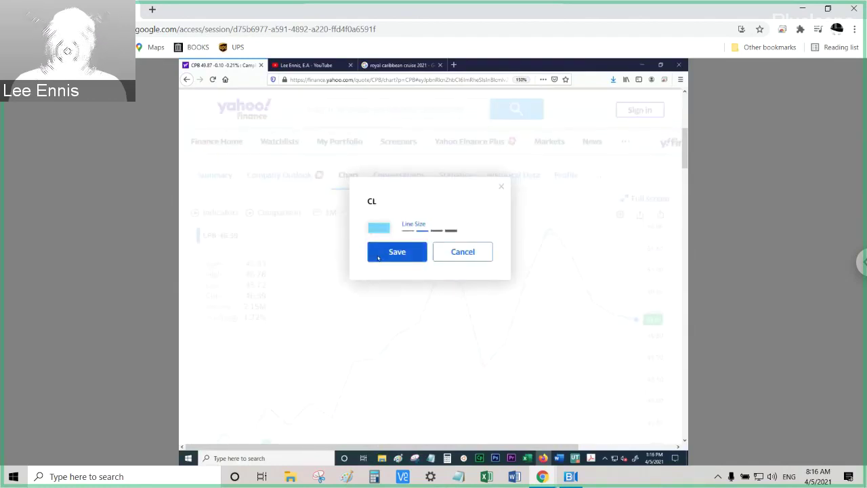
pyautogui.click(397, 252)
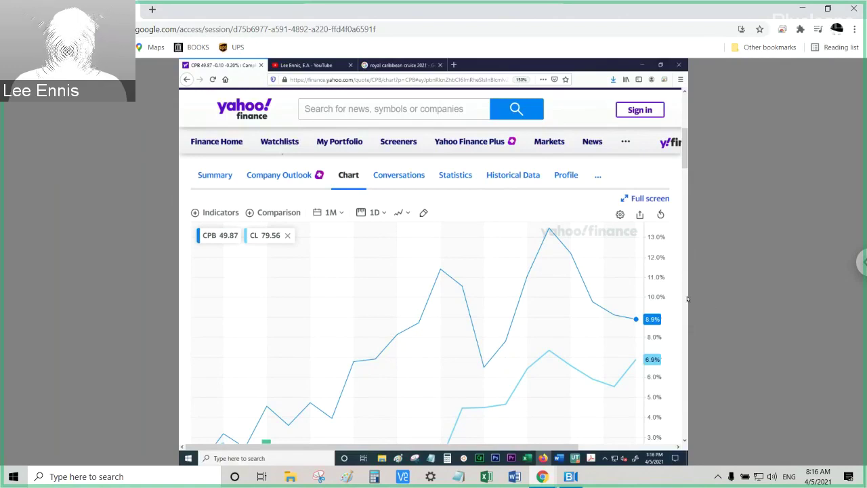
# Set the CPB and CL chart's date range to 1Y and then widen it to 2Y.
pyautogui.click(343, 213)
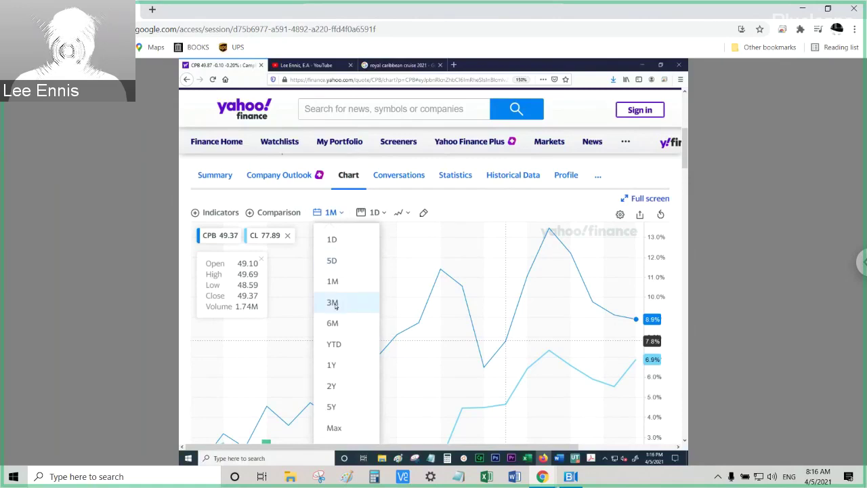
pyautogui.click(341, 367)
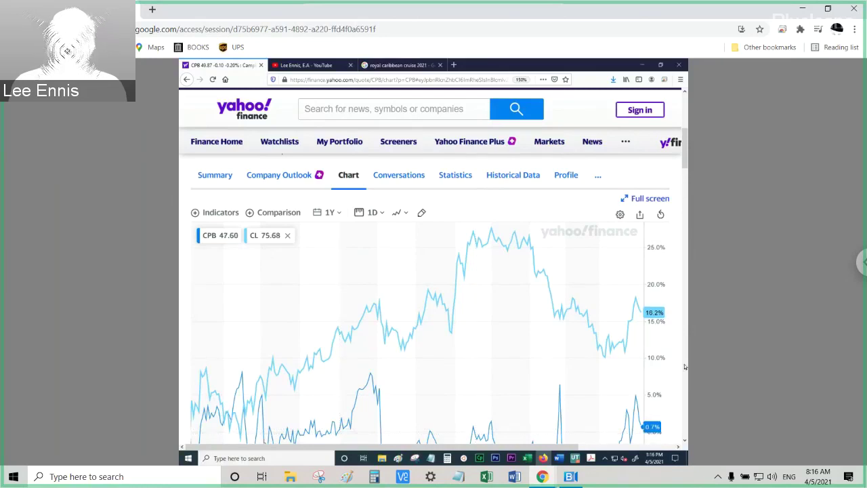
pyautogui.click(331, 213)
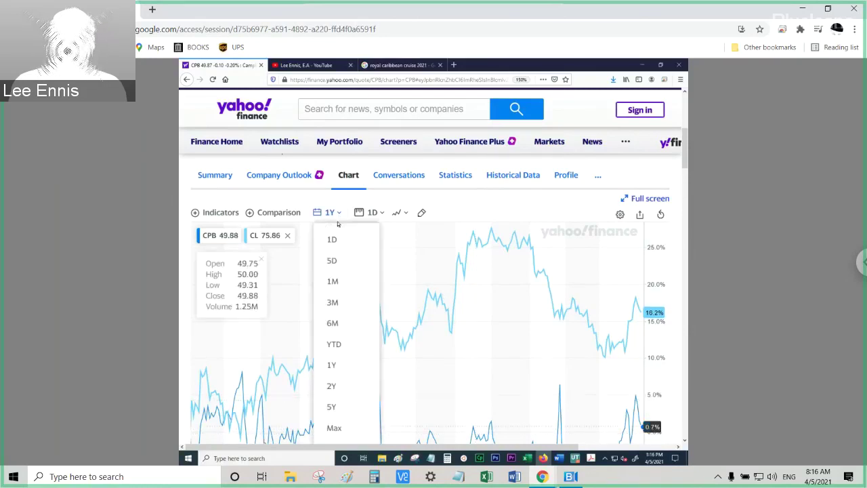
pyautogui.click(331, 387)
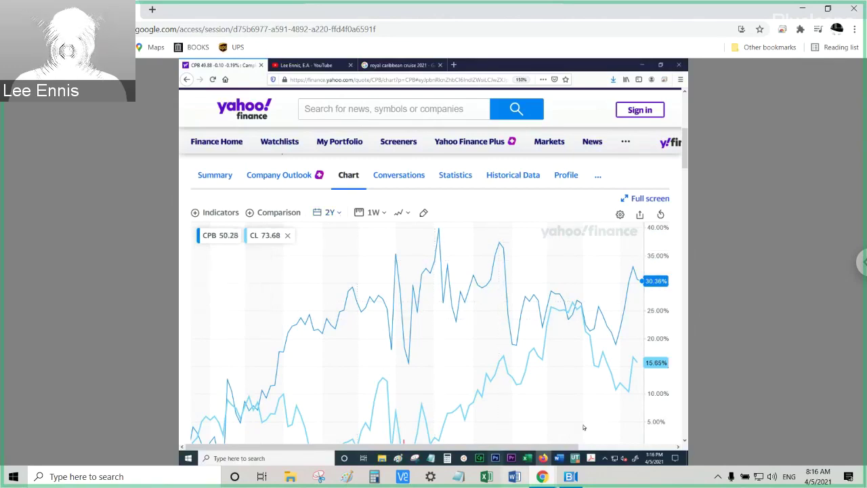
# Switch to the REGRESSION.xlsm workbook in Excel and select the Consumer Defensive symbol on the RESULTS sheet.
pyautogui.moveTo(528, 459)
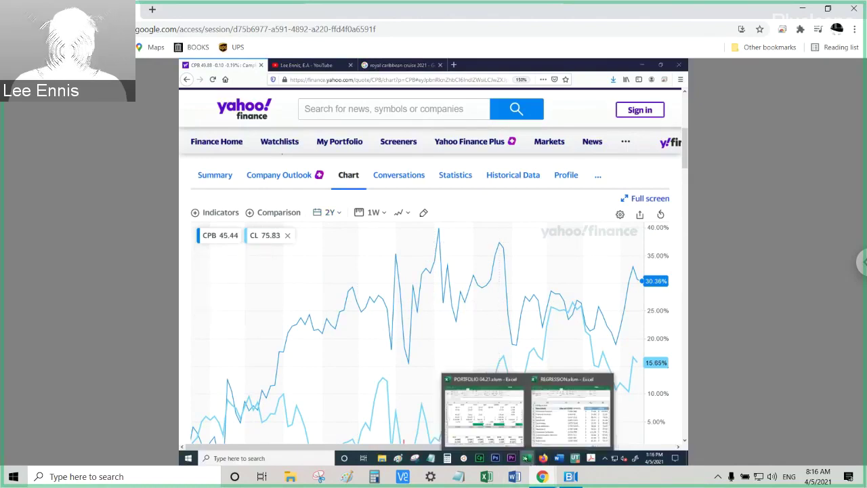
pyautogui.click(569, 420)
pyautogui.click(481, 358)
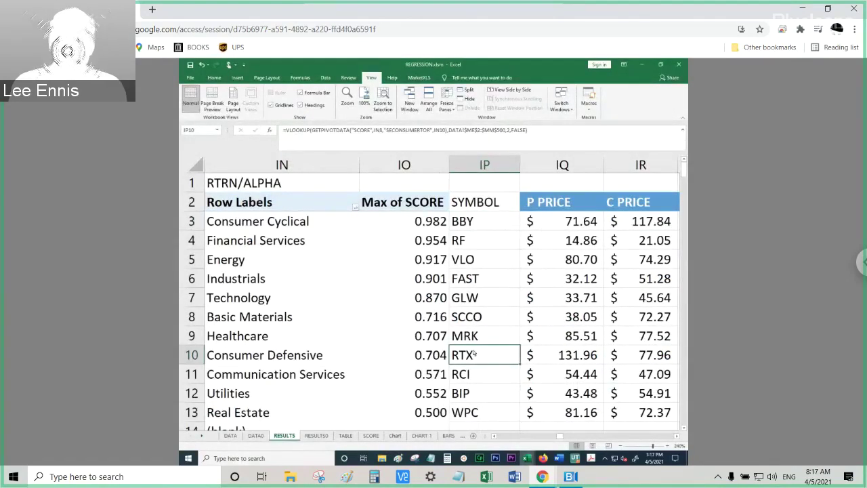
# Return to Yahoo Finance in Firefox and add Raytheon Technologies (RTX) as another comparison on the CPB chart.
pyautogui.click(543, 461)
pyautogui.click(278, 212)
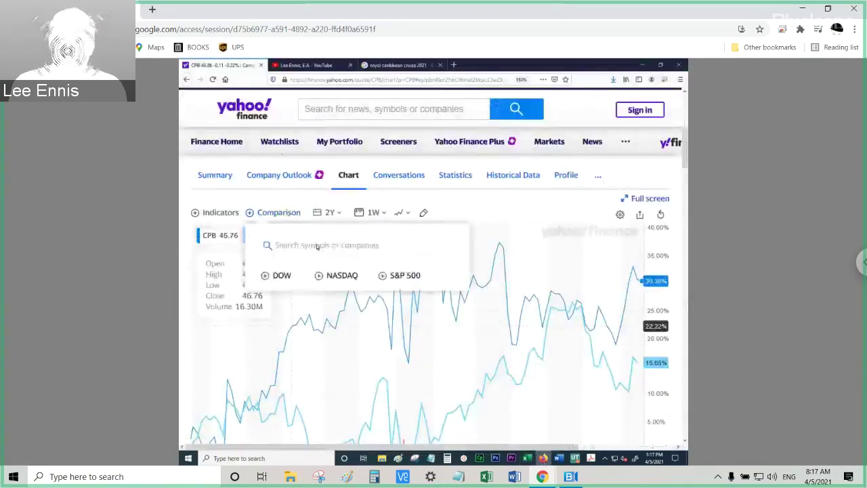
pyautogui.write('rtx')
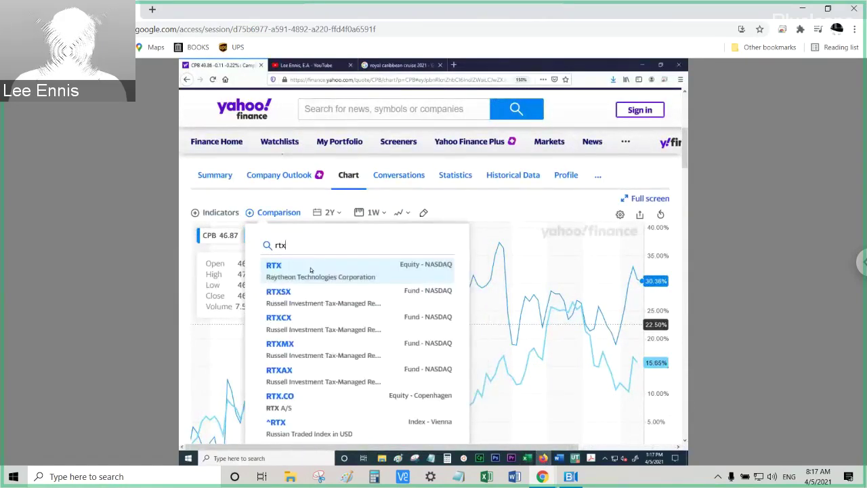
pyautogui.click(311, 270)
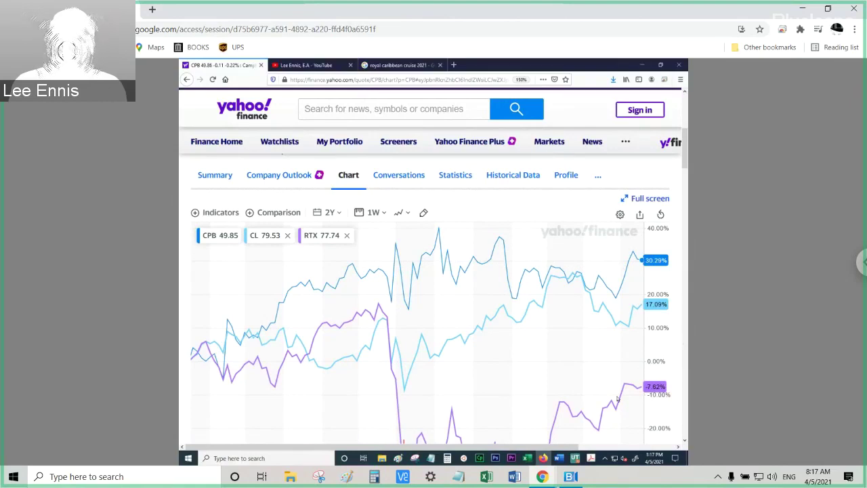
# Switch back to the REGRESSION.xlsm workbook and filter the SYMBOL column of the DATA sheet to RTX only.
pyautogui.moveTo(528, 459)
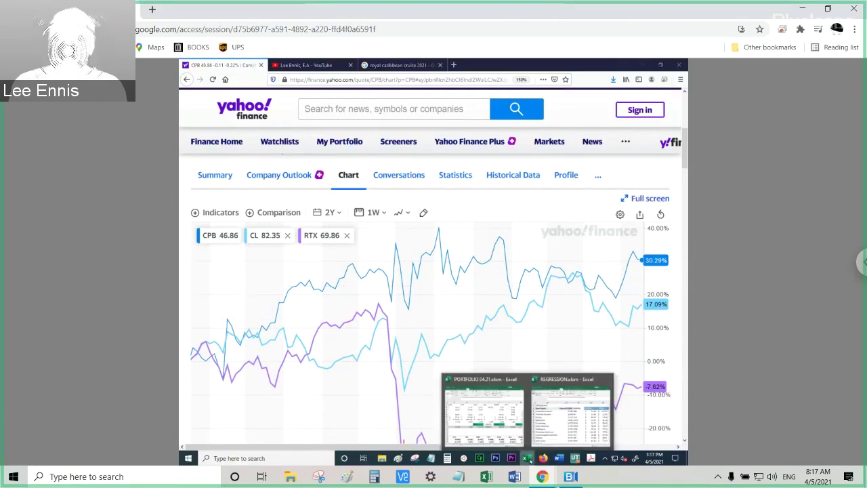
pyautogui.click(552, 418)
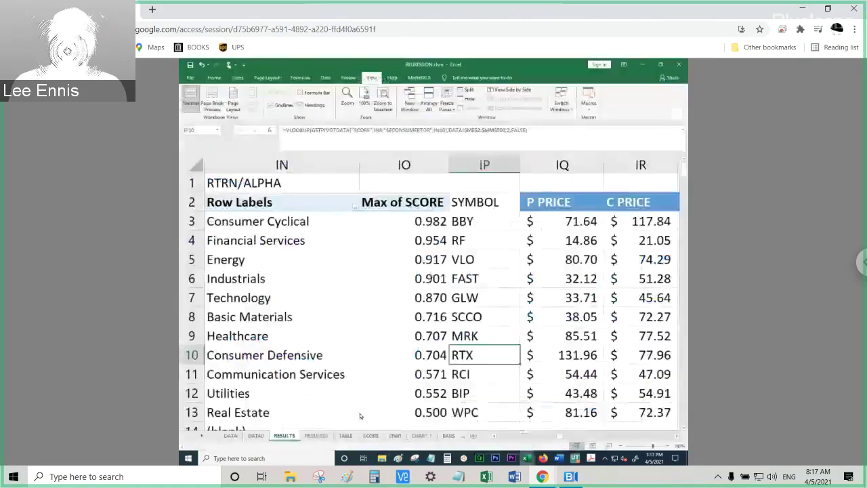
pyautogui.click(231, 436)
pyautogui.click(363, 216)
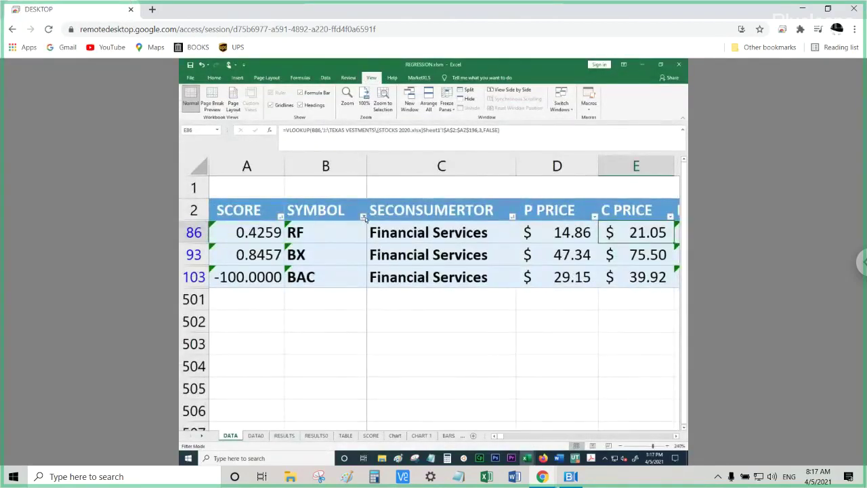
pyautogui.click(289, 303)
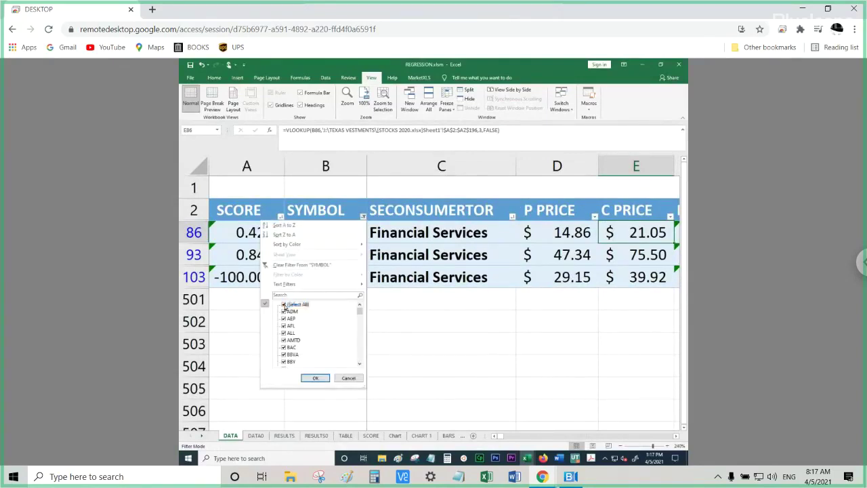
pyautogui.click(289, 303)
pyautogui.click(289, 296)
pyautogui.write('H')
pyautogui.write('x')
pyautogui.click(317, 311)
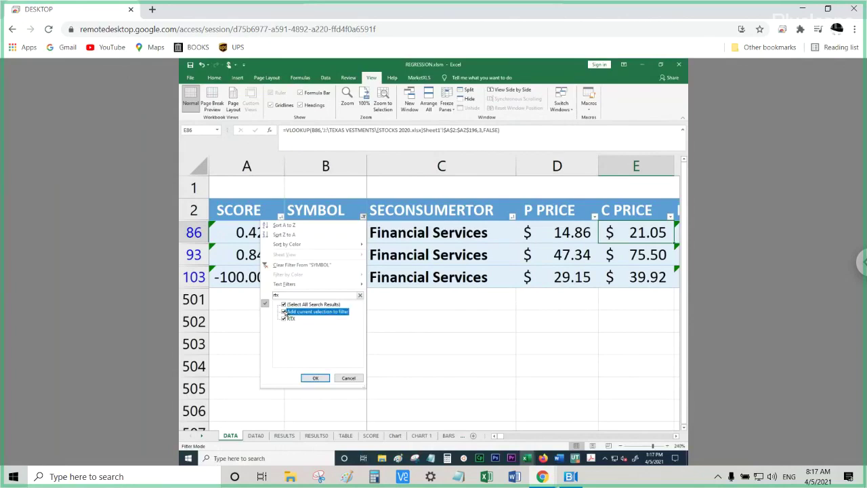
pyautogui.click(317, 381)
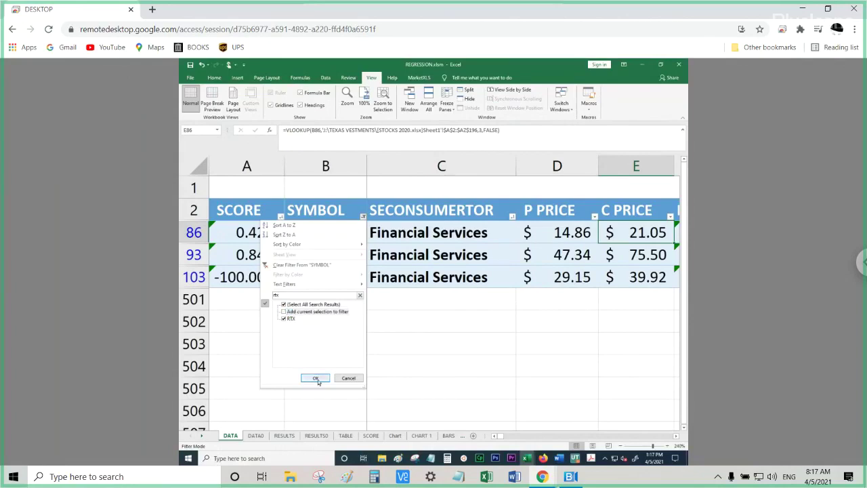
# Add CPB to the current SYMBOL filter on the DATA sheet, keeping RTX.
pyautogui.click(363, 216)
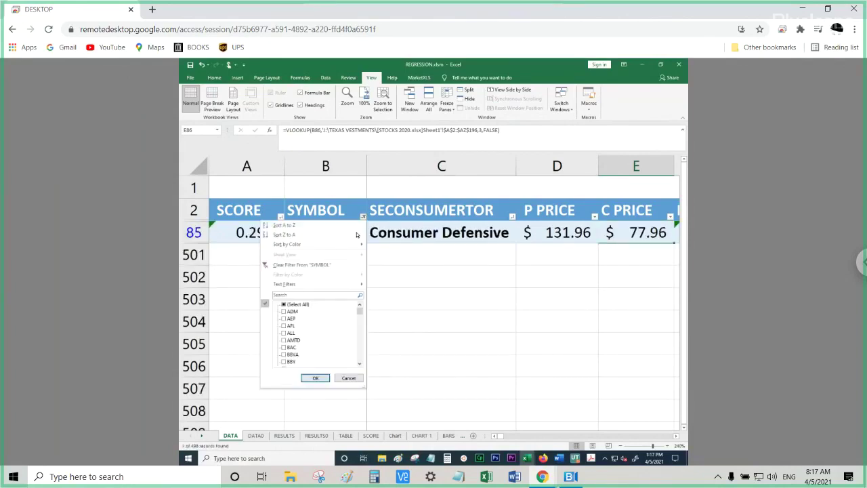
pyautogui.click(303, 295)
pyautogui.write('cpb')
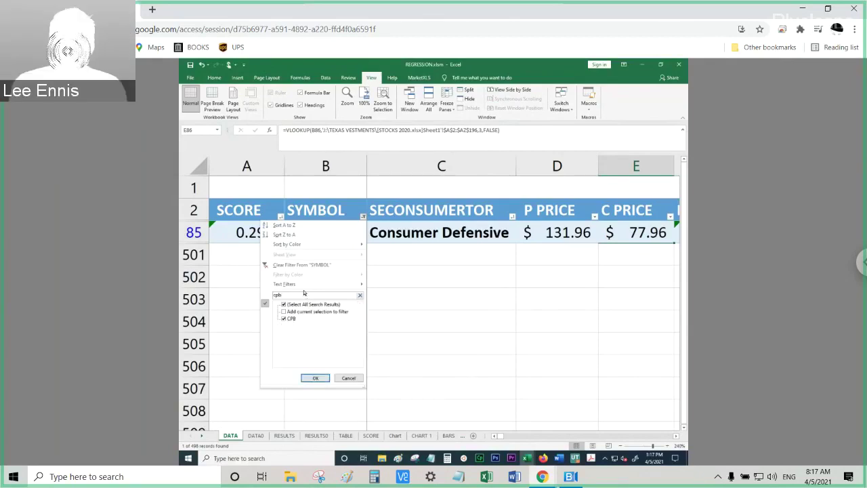
pyautogui.click(284, 311)
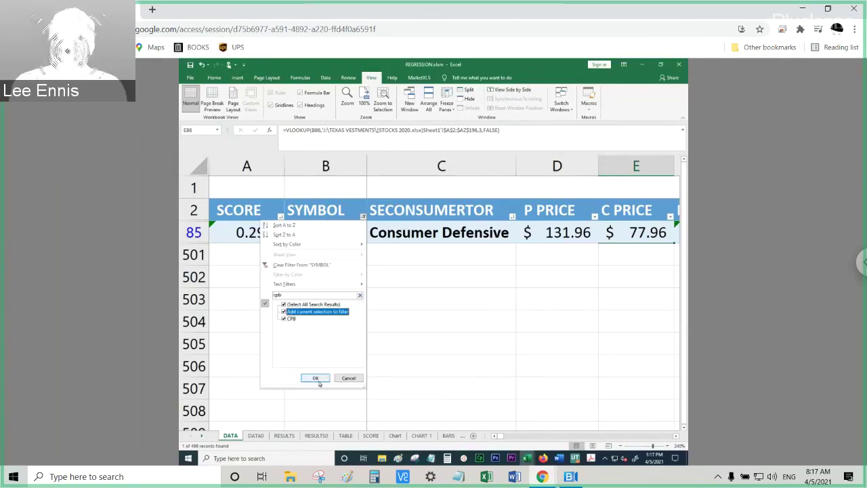
pyautogui.click(315, 377)
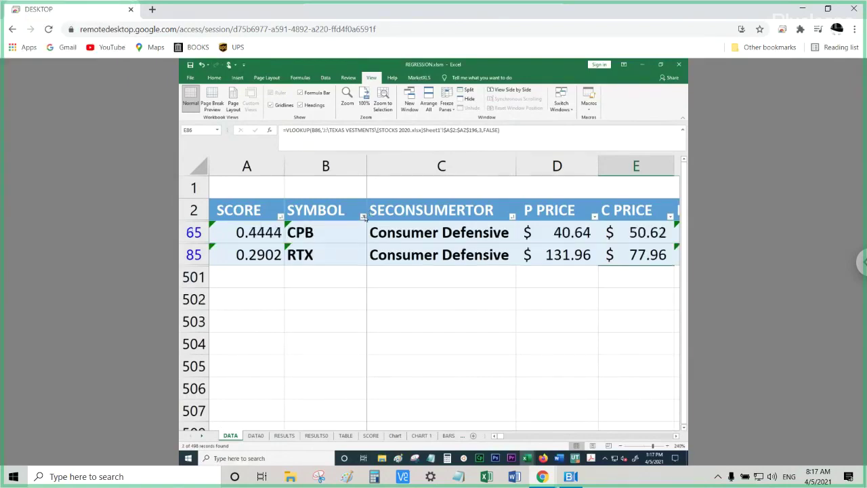
# Add CL to the current SYMBOL filter, leaving out the CCL and RCL matches.
pyautogui.click(363, 216)
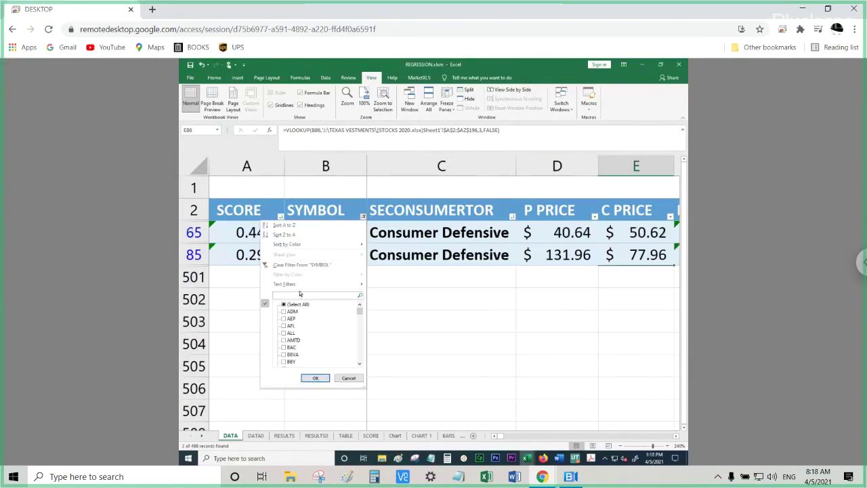
pyautogui.write('cl')
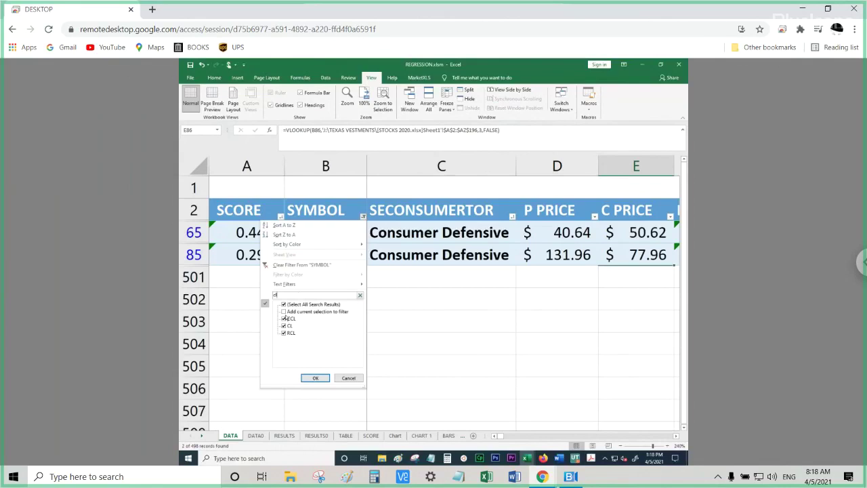
pyautogui.click(284, 319)
pyautogui.click(285, 333)
pyautogui.click(284, 312)
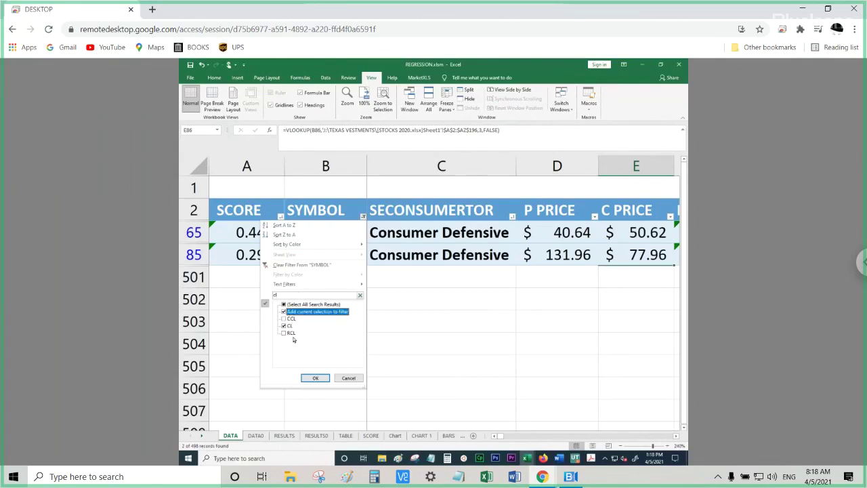
pyautogui.click(317, 378)
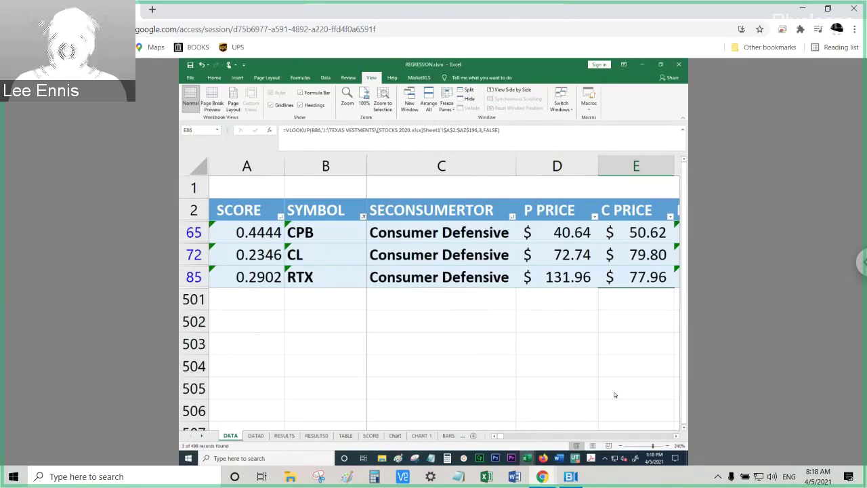
# Bring the return and beta columns into view and select the 1 MO. RTRN cell of RTX.
pyautogui.click(676, 437)
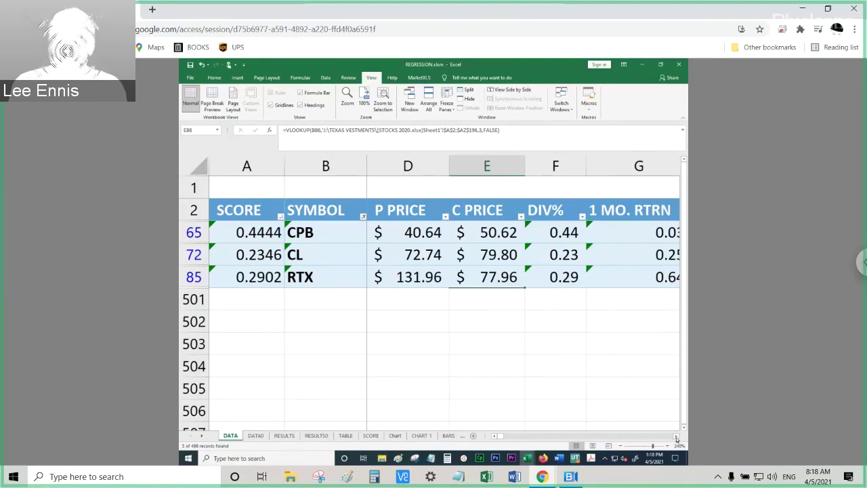
pyautogui.click(676, 437)
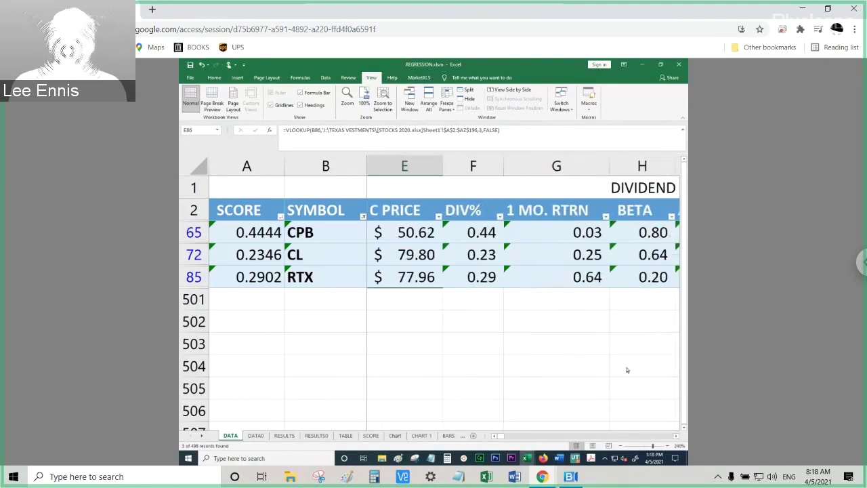
pyautogui.click(560, 278)
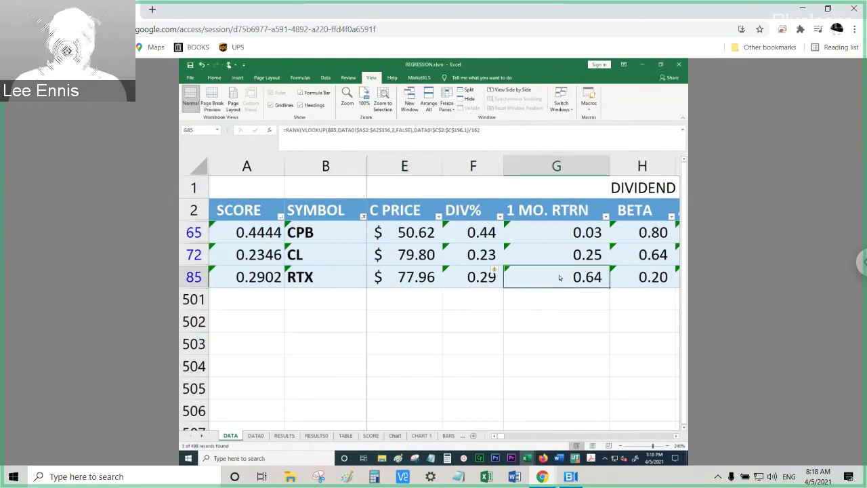
# Compare the 1 MO. RTRN, BETA, ALPHA, UP MOVE and DWN MOVE scores of CPB, CL and RTX in the DIVIDEND block.
pyautogui.click(678, 437)
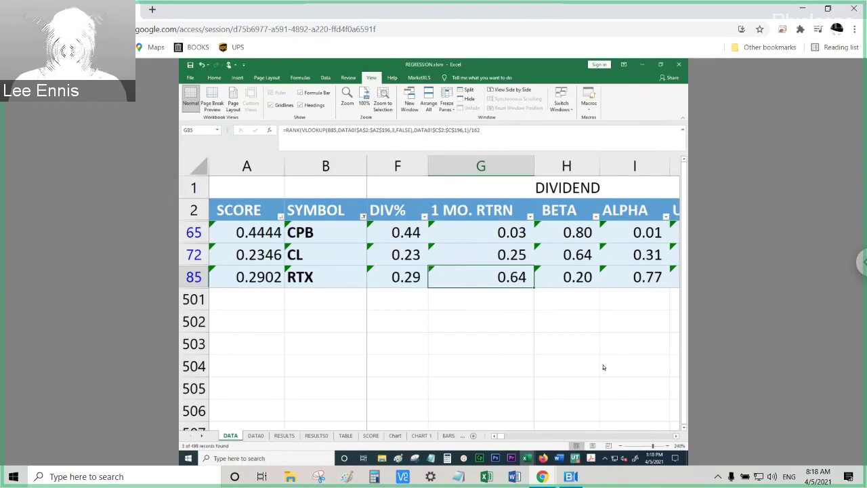
pyautogui.click(493, 235)
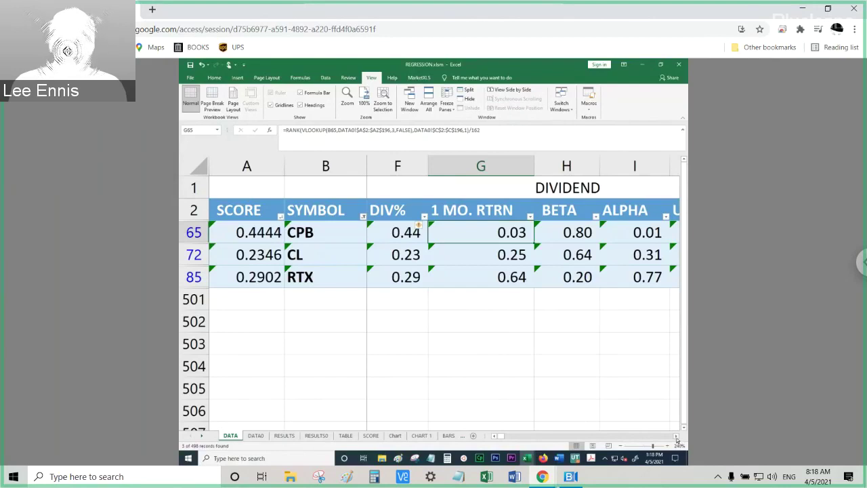
pyautogui.click(677, 439)
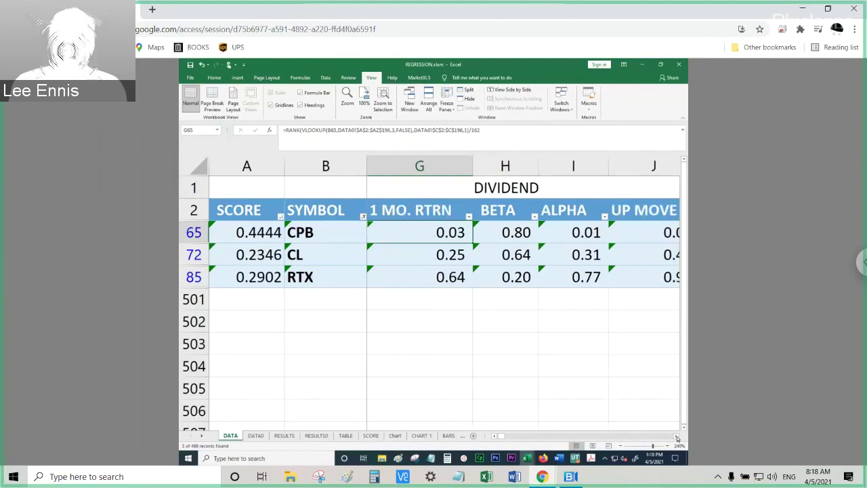
pyautogui.click(677, 438)
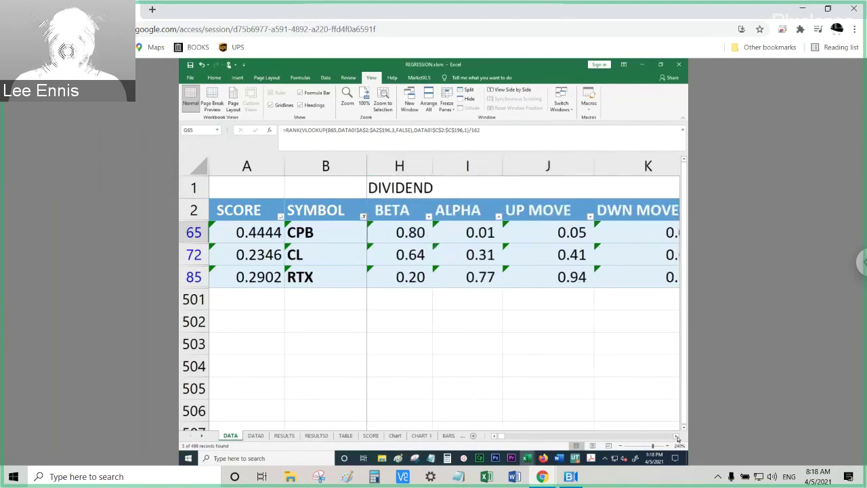
pyautogui.click(677, 438)
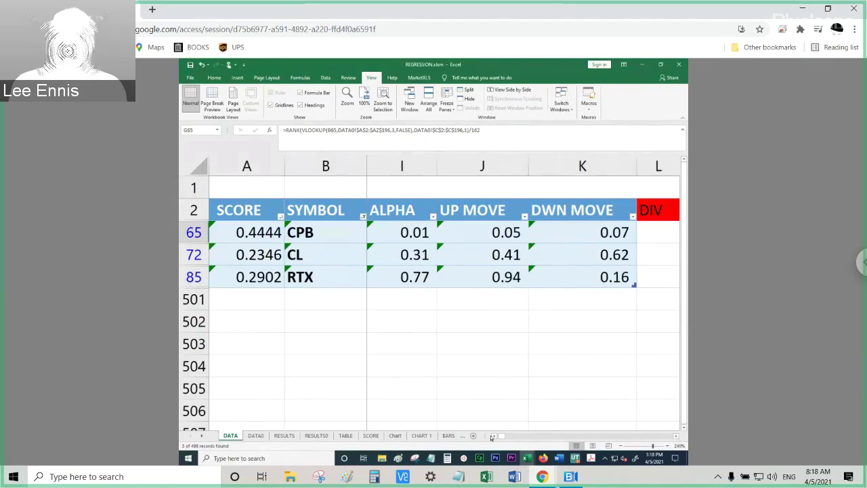
pyautogui.click(495, 439)
pyautogui.click(496, 438)
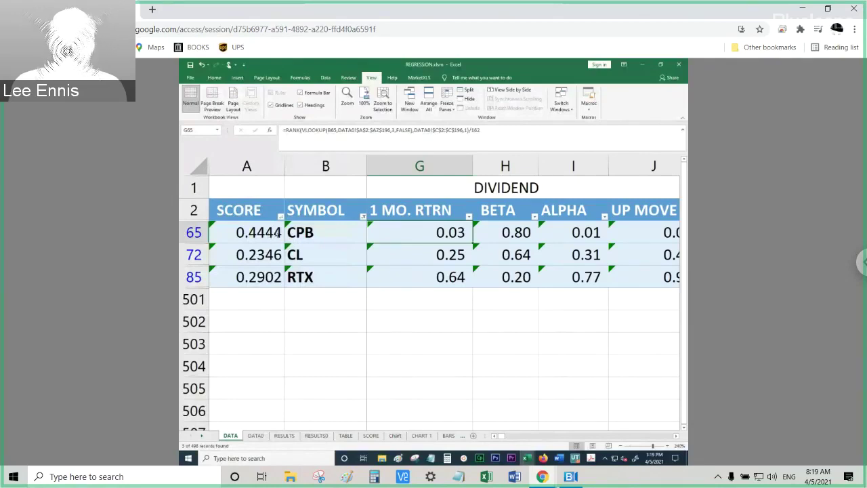
# Search row 1 of the DATA sheet for "rtrn/alpha".
pyautogui.click(194, 188)
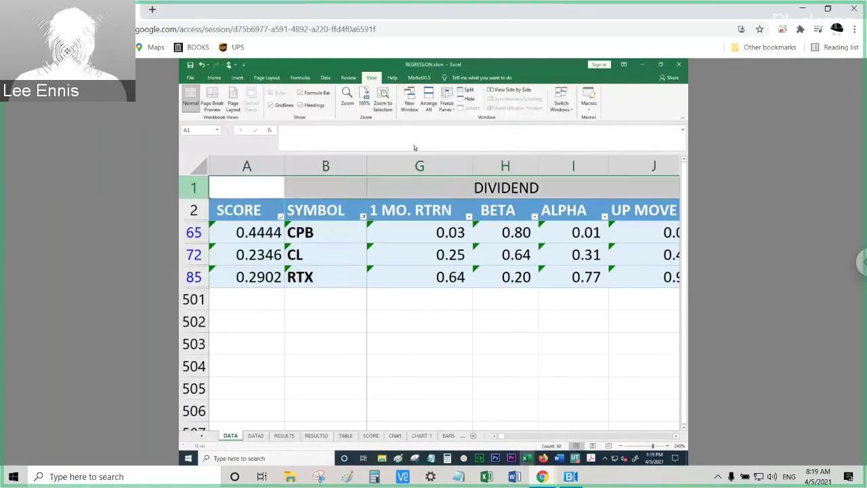
pyautogui.click(215, 79)
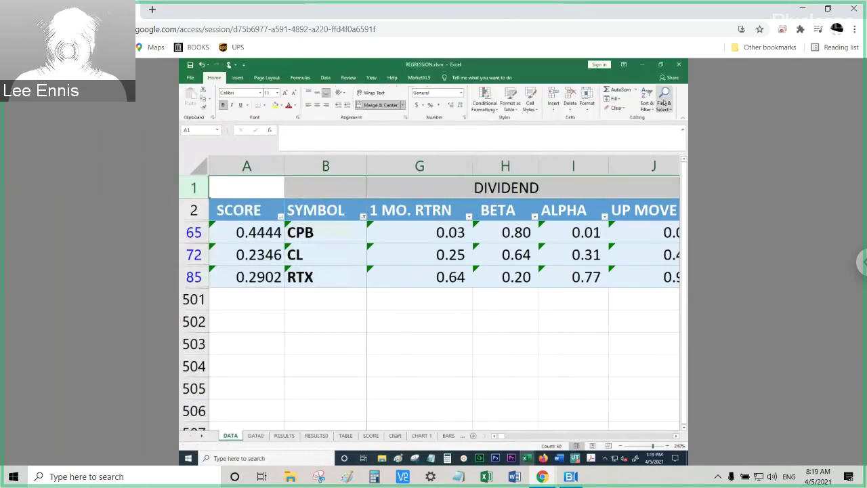
pyautogui.click(664, 101)
pyautogui.click(638, 120)
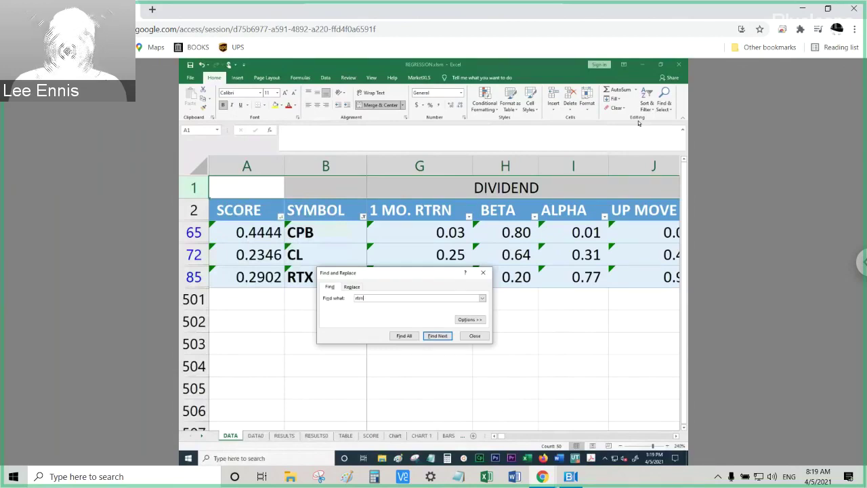
pyautogui.write('rtrn/alpha')
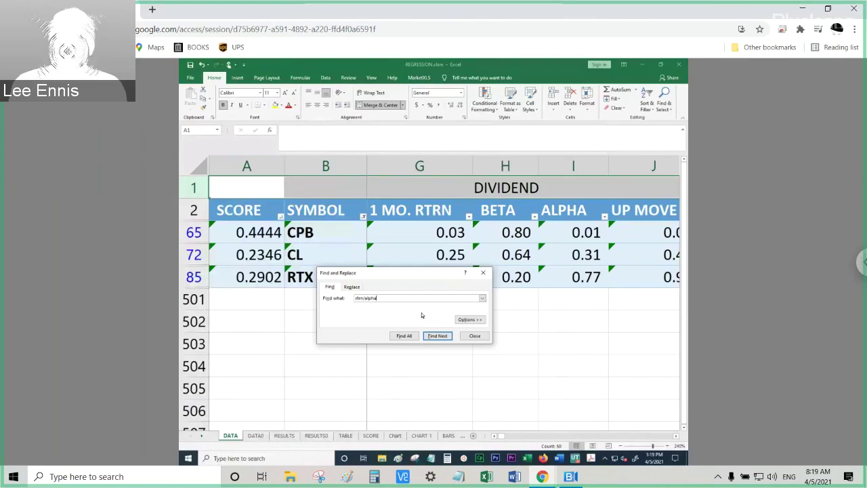
pyautogui.click(437, 337)
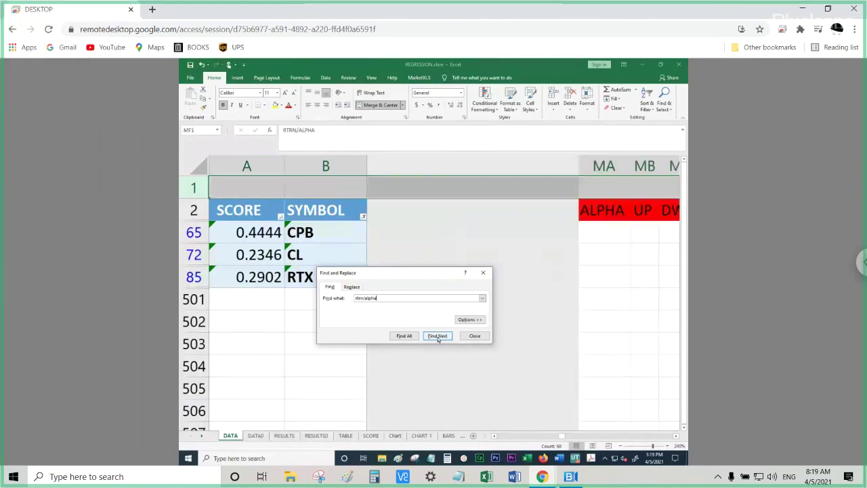
pyautogui.click(438, 337)
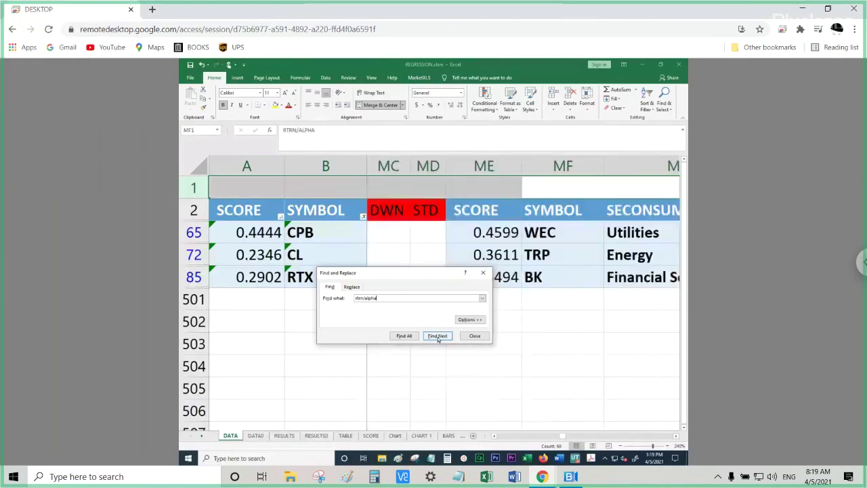
# Examine the return, beta and alpha columns of the RTRN/ALPHA block, and close the search dialog.
pyautogui.click(676, 438)
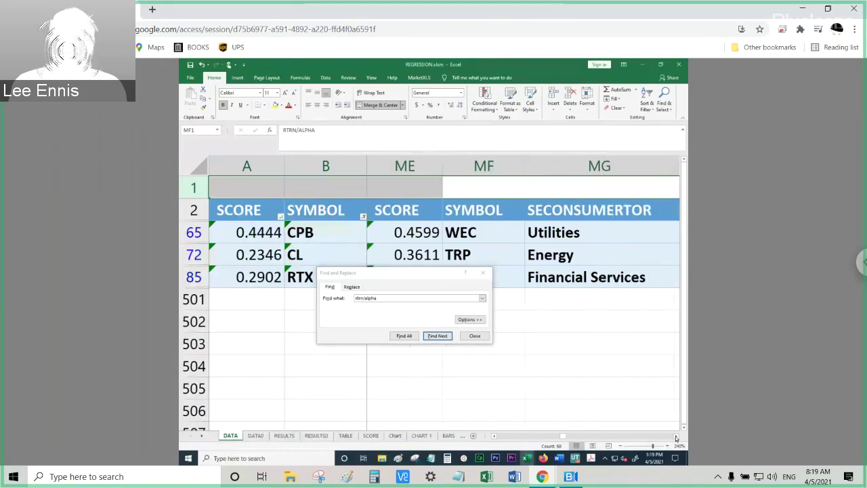
pyautogui.click(676, 438)
pyautogui.click(676, 438)
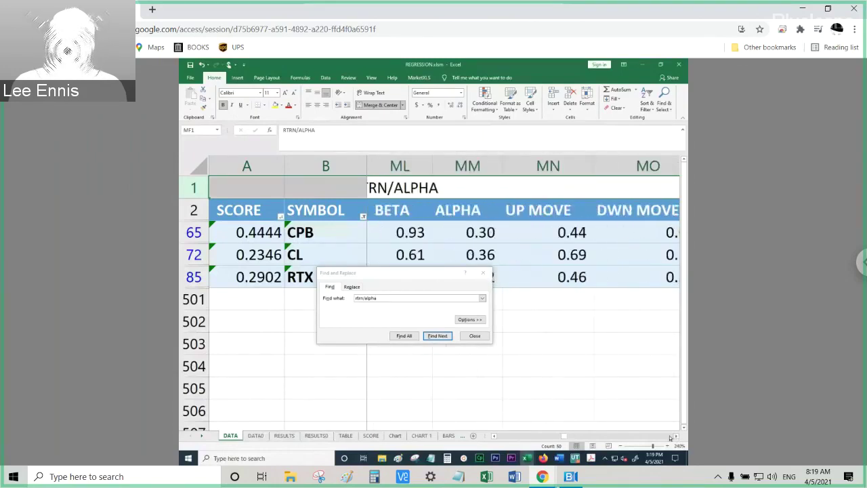
pyautogui.click(495, 437)
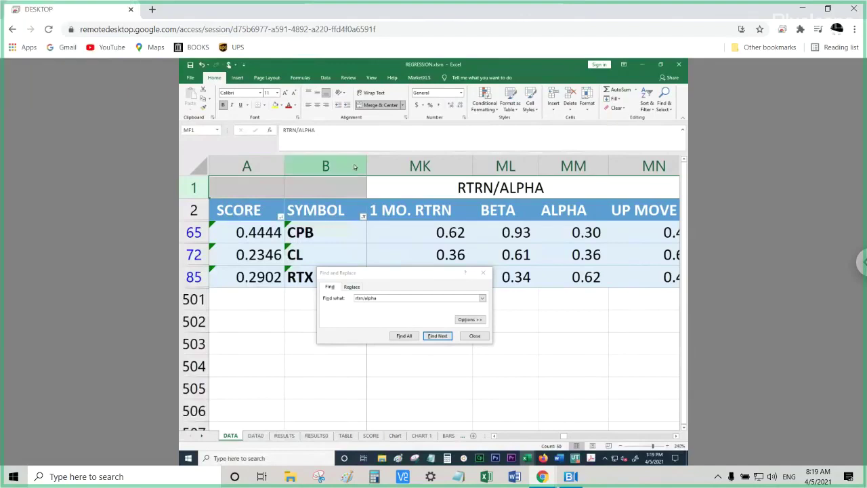
pyautogui.click(475, 336)
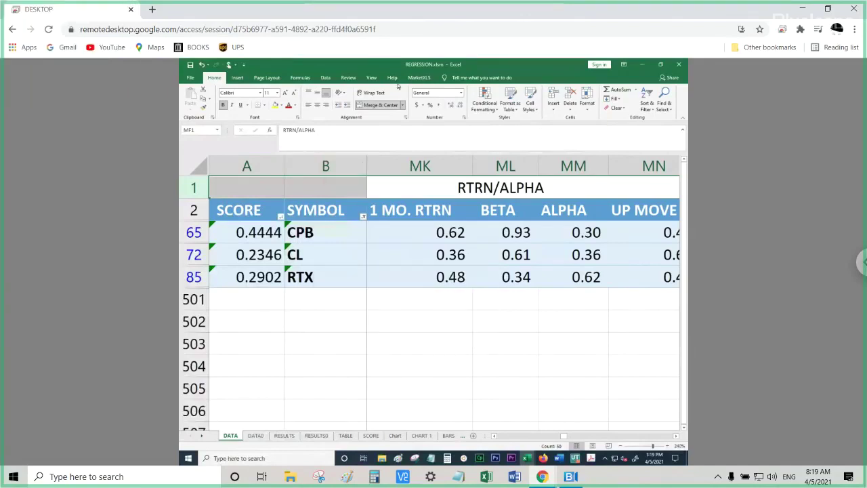
# Unfreeze the panes of the DATA sheet.
pyautogui.click(372, 78)
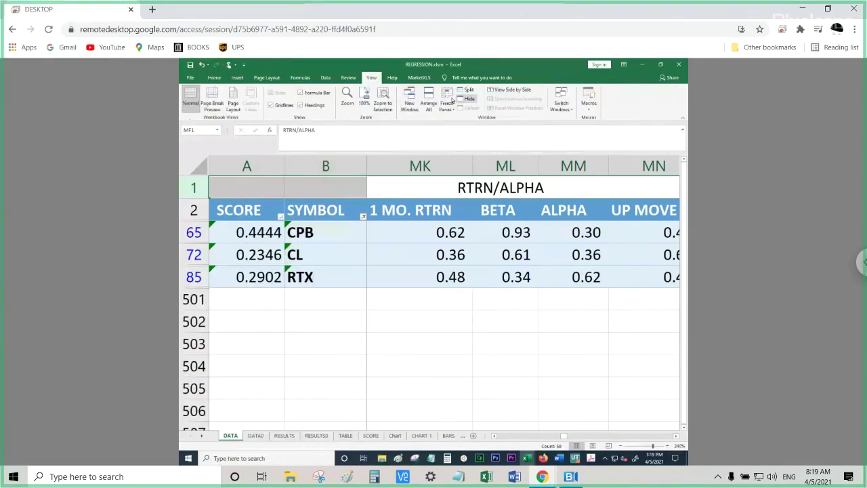
pyautogui.click(449, 100)
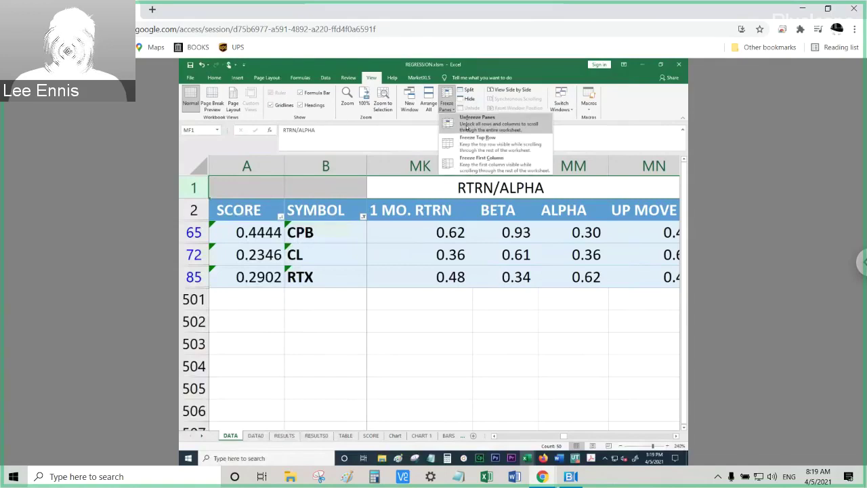
pyautogui.click(465, 126)
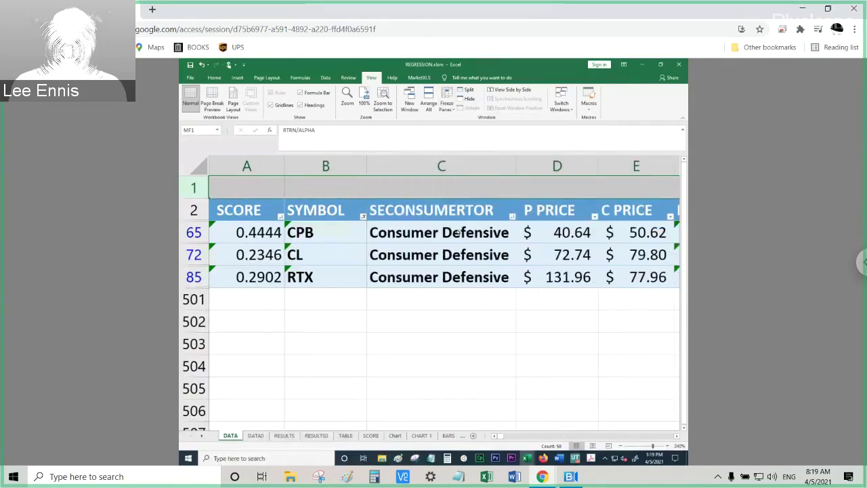
# Repeat the "rtrn/alpha" search in row 1 to reach the next matching block heading.
pyautogui.click(214, 78)
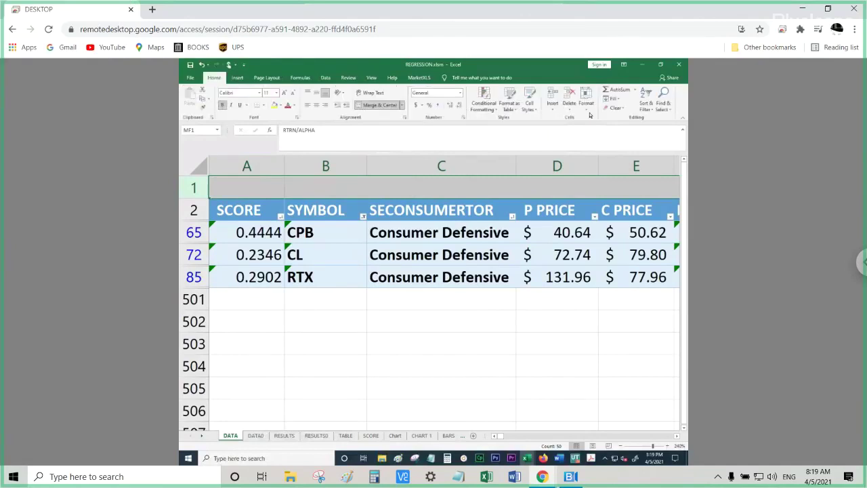
pyautogui.click(658, 107)
pyautogui.click(635, 119)
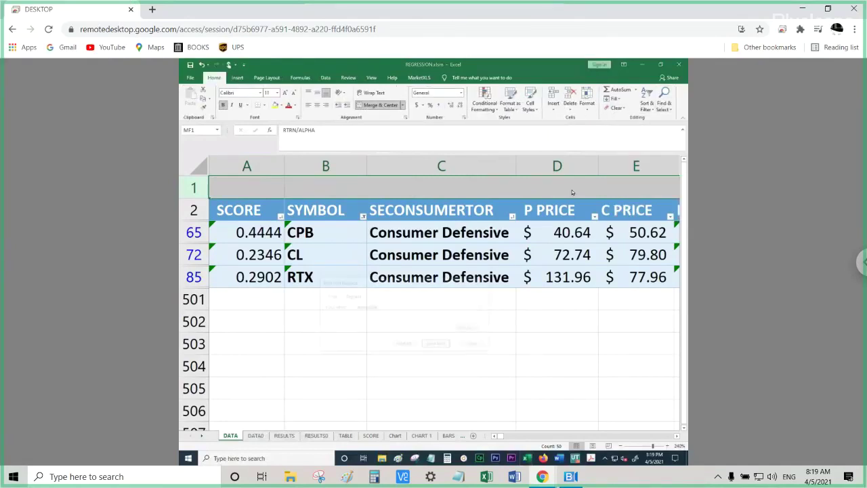
pyautogui.click(437, 345)
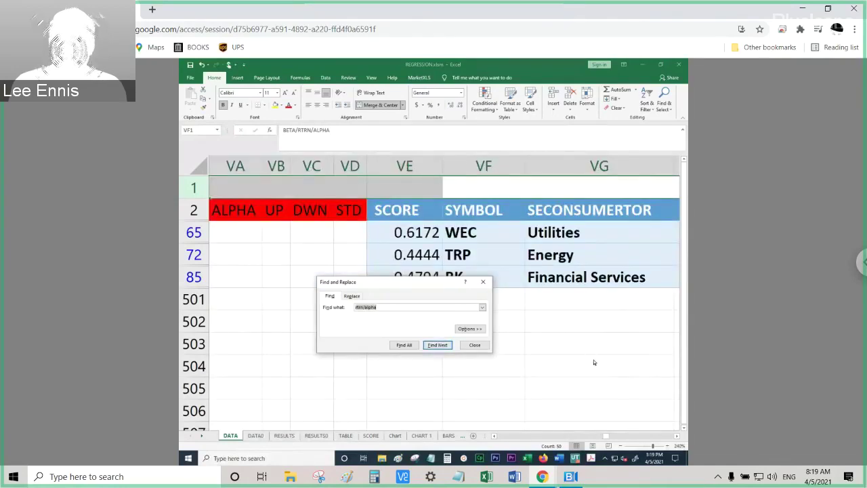
# Examine the symbol, price, dividend, return, beta and alpha columns of the BETA/RTRN/ALPHA block.
pyautogui.click(596, 362)
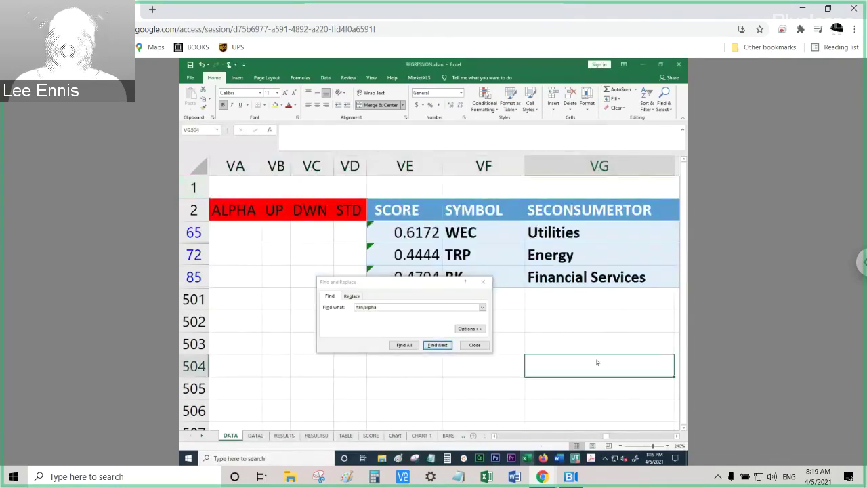
pyautogui.click(678, 436)
pyautogui.click(678, 437)
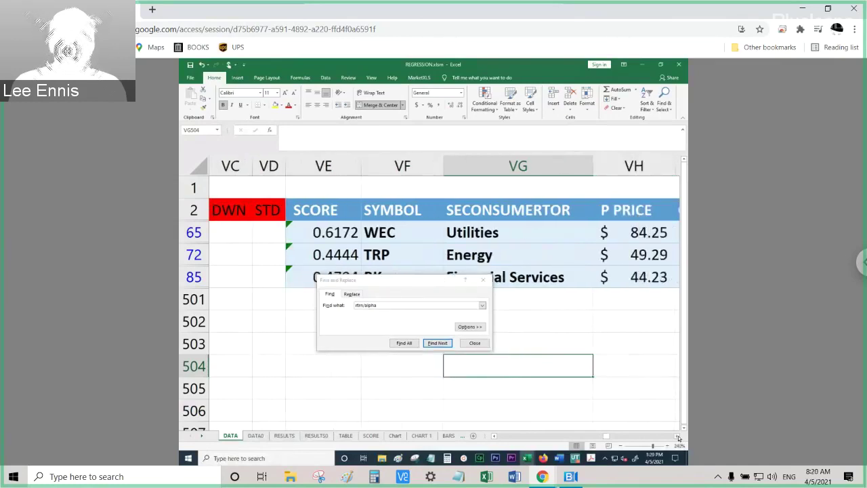
pyautogui.click(678, 436)
pyautogui.click(678, 436)
pyautogui.click(678, 436)
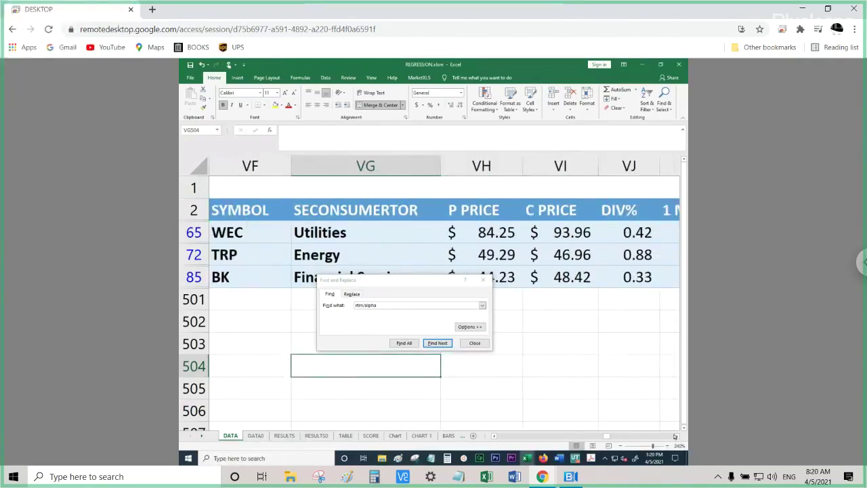
pyautogui.click(677, 436)
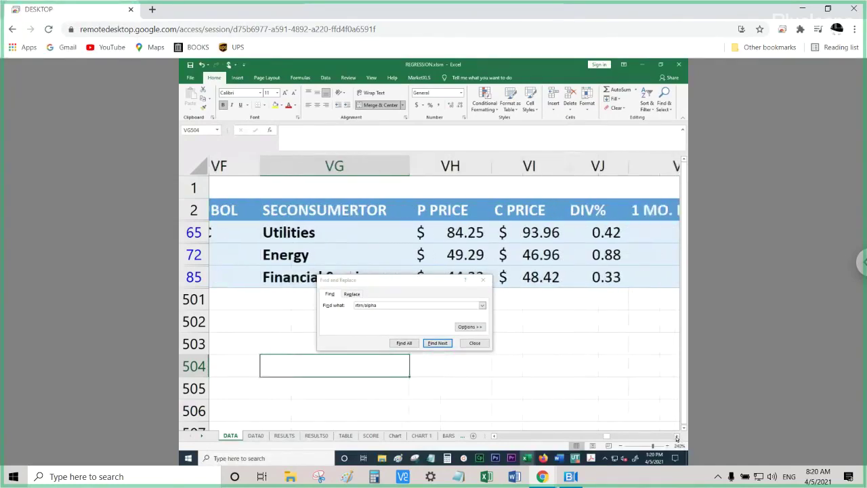
pyautogui.click(677, 436)
pyautogui.click(677, 436)
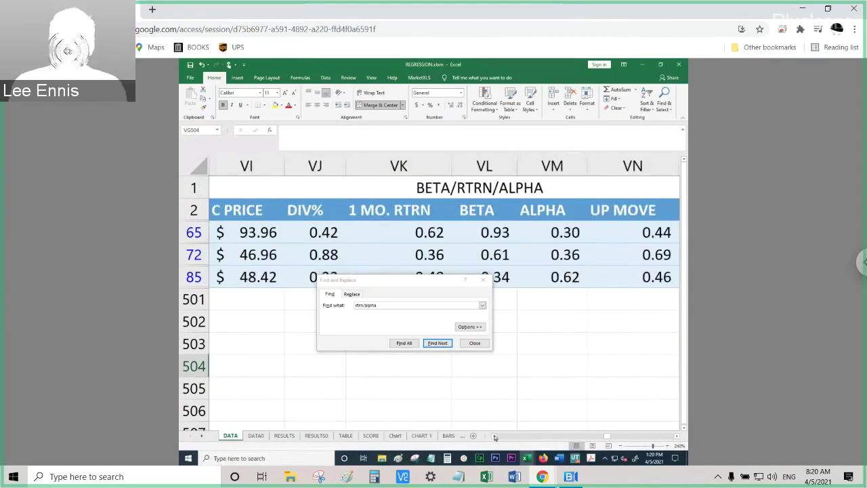
# Look back through the blocks preceding BETA/RTRN/ALPHA, including their symbols and scores, and return to column A of the DATA sheet.
pyautogui.click(495, 436)
pyautogui.click(494, 436)
pyautogui.click(495, 436)
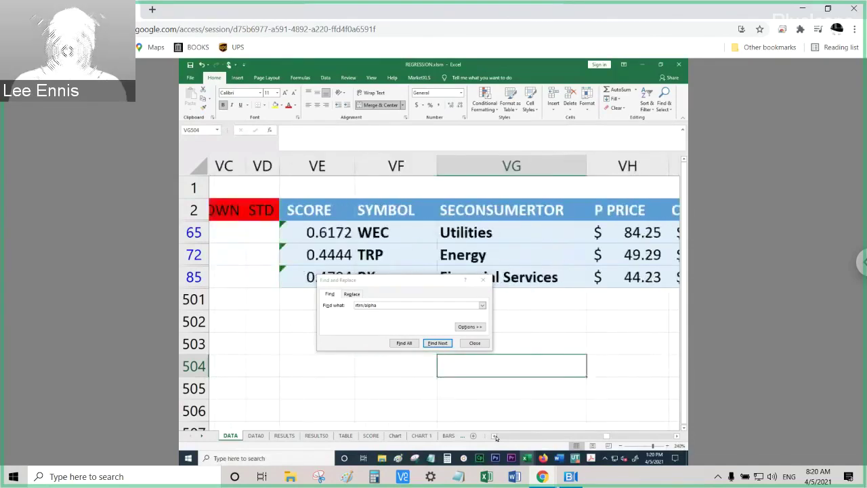
pyautogui.click(494, 436)
pyautogui.click(495, 436)
pyautogui.click(495, 436)
pyautogui.click(495, 436)
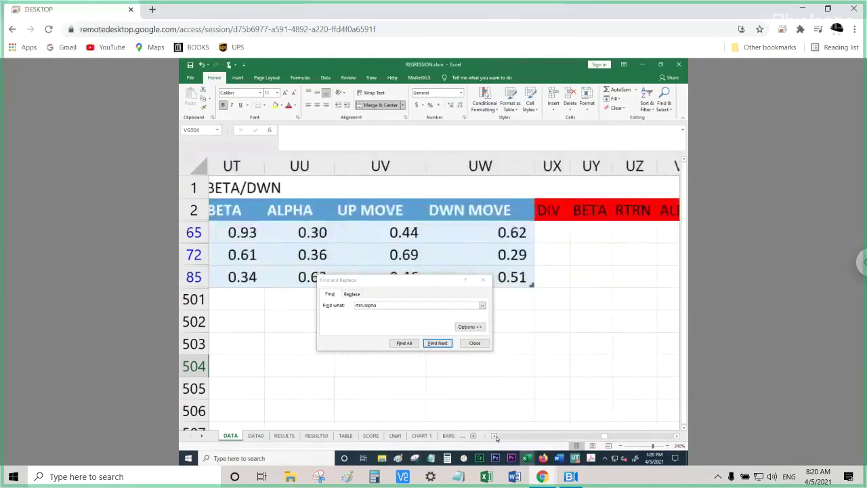
pyautogui.click(495, 436)
pyautogui.click(494, 437)
pyautogui.click(495, 436)
pyautogui.click(495, 436)
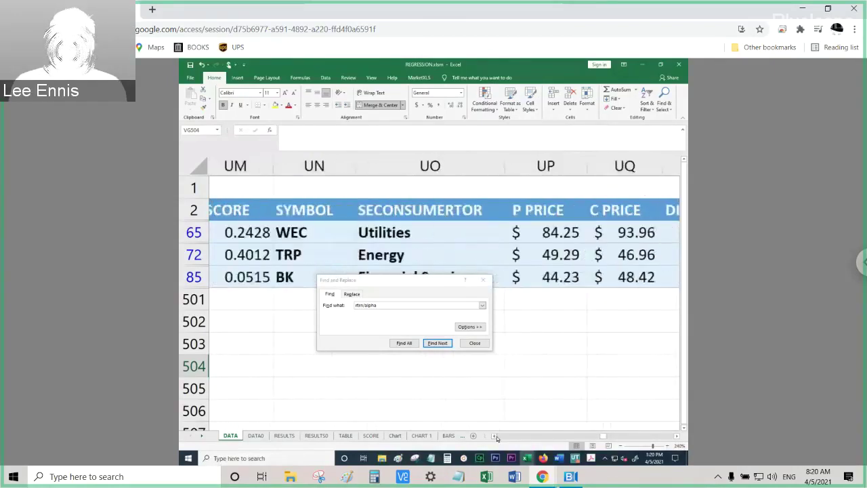
pyautogui.click(495, 436)
pyautogui.click(496, 436)
pyautogui.click(495, 436)
pyautogui.click(496, 436)
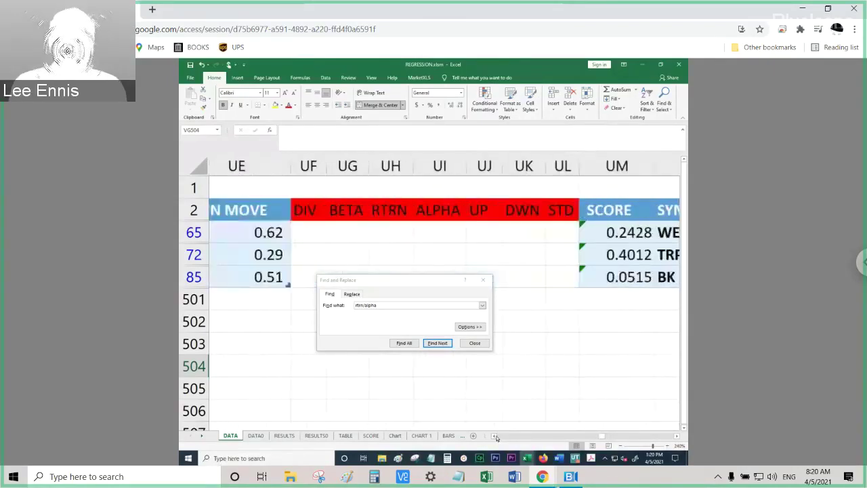
pyautogui.click(495, 436)
pyautogui.click(495, 436)
pyautogui.click(495, 436)
pyautogui.click(495, 436)
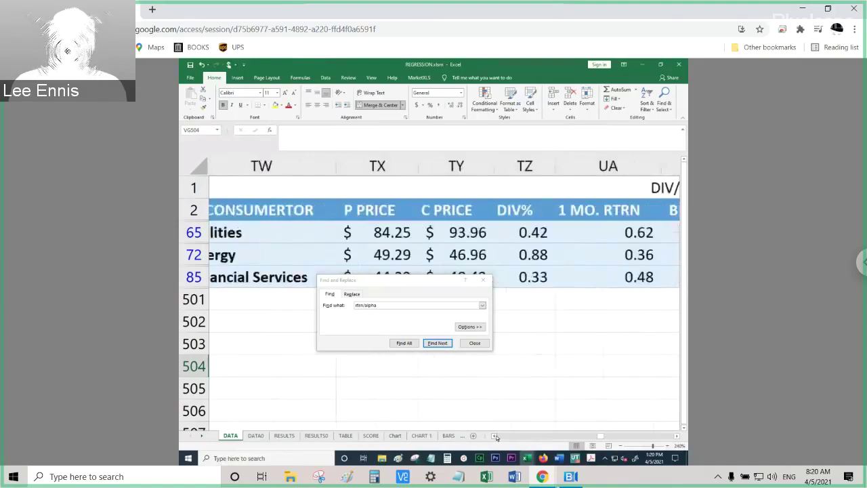
pyautogui.click(496, 436)
pyautogui.click(495, 436)
pyautogui.click(495, 436)
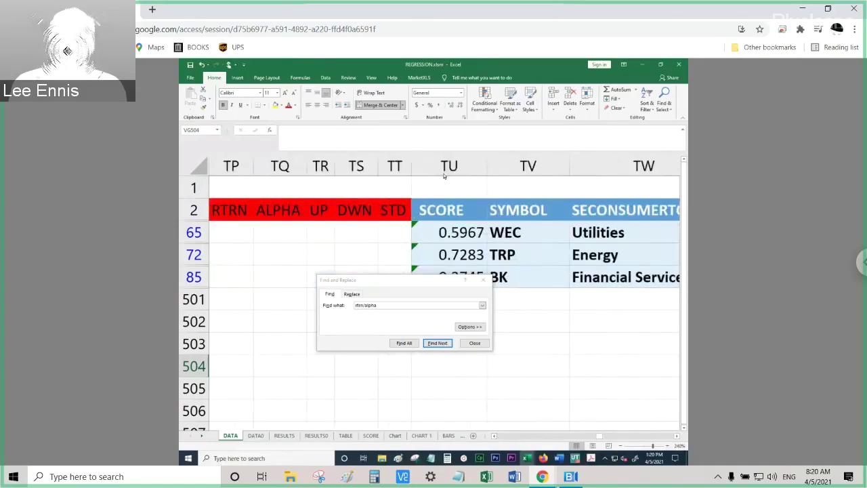
pyautogui.click(325, 78)
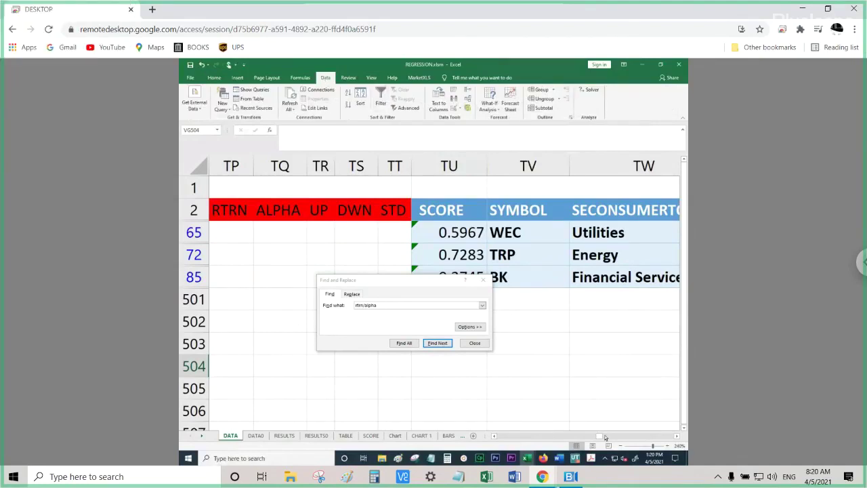
pyautogui.moveTo(600, 436); pyautogui.dragTo(498, 437)
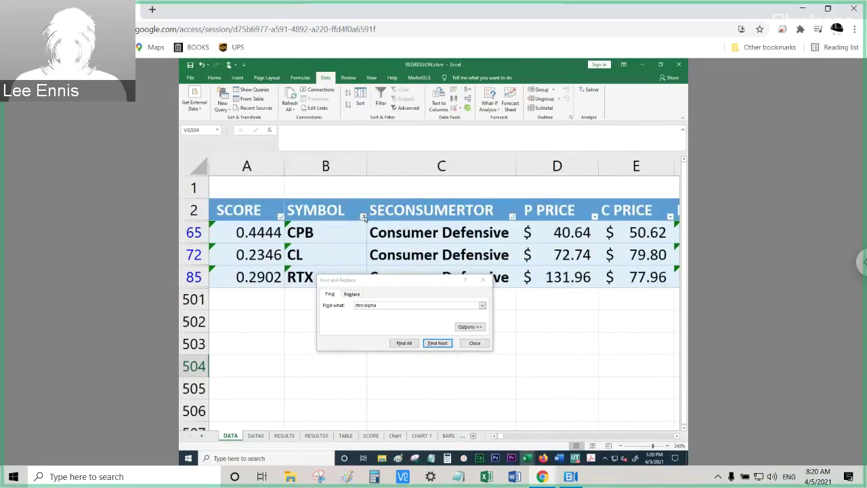
# Clear the SYMBOL filter of the block starting in column A by selecting all symbols again.
pyautogui.click(363, 217)
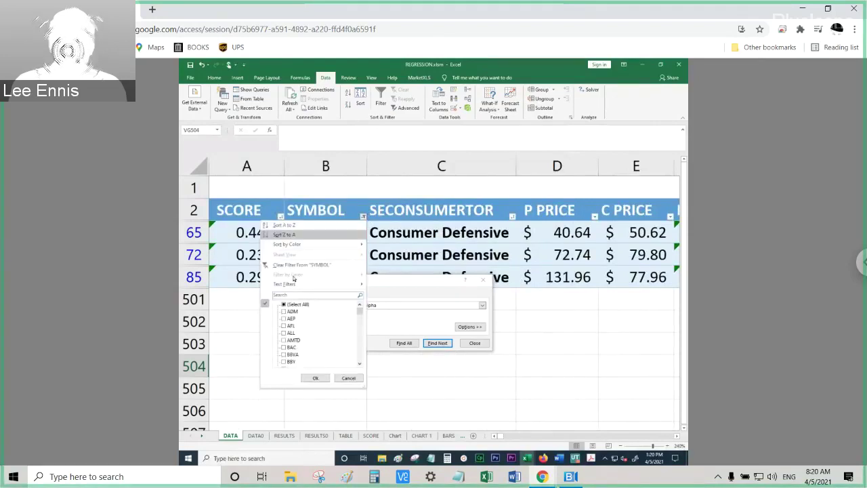
pyautogui.click(315, 379)
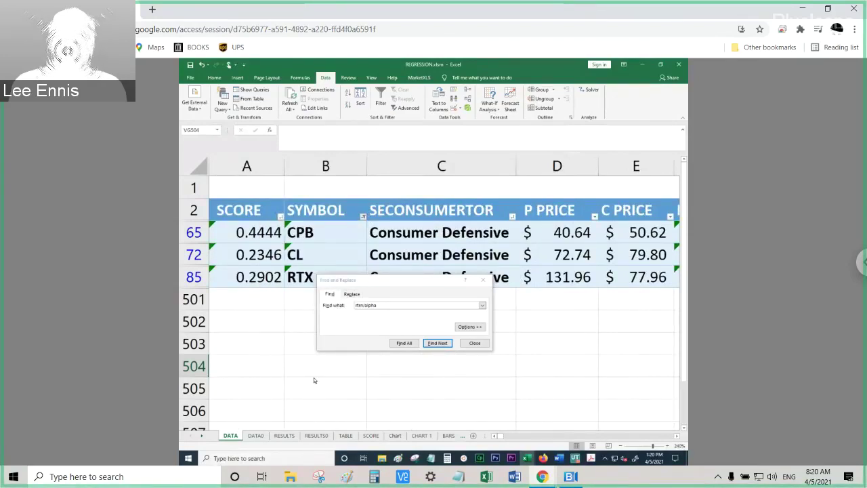
# Search row 1 for "rtrn/alpha" and look across the columns of the RTRN/ALPHA block.
pyautogui.click(202, 190)
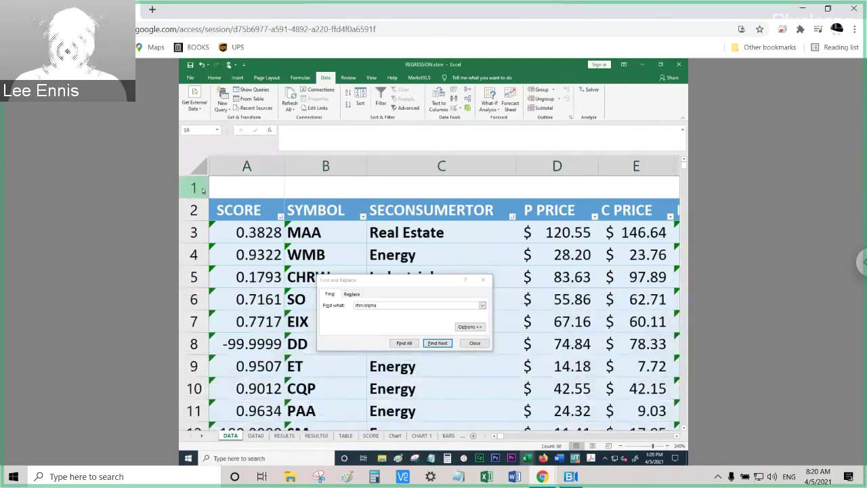
pyautogui.click(439, 344)
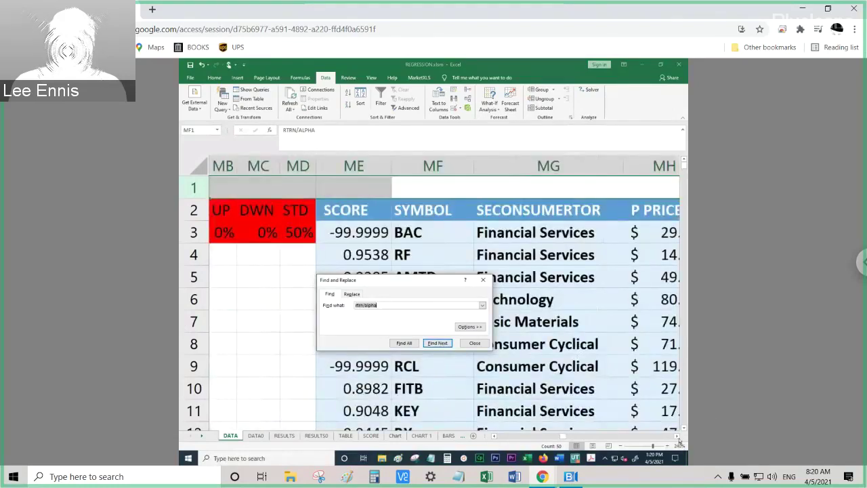
pyautogui.click(679, 439)
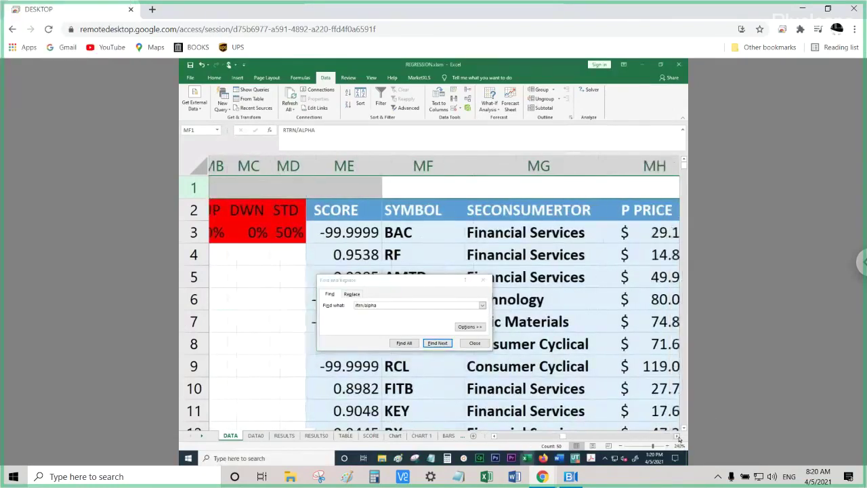
pyautogui.click(679, 439)
pyautogui.click(678, 439)
pyautogui.click(679, 439)
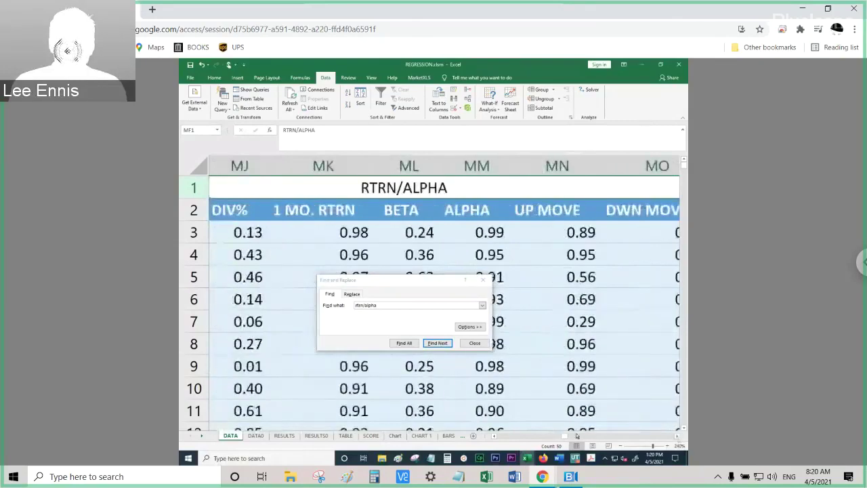
# Freeze the panes at column MH so the RTRN/ALPHA block's SYMBOL and SECONSUMERTOR columns stay in view.
pyautogui.click(494, 438)
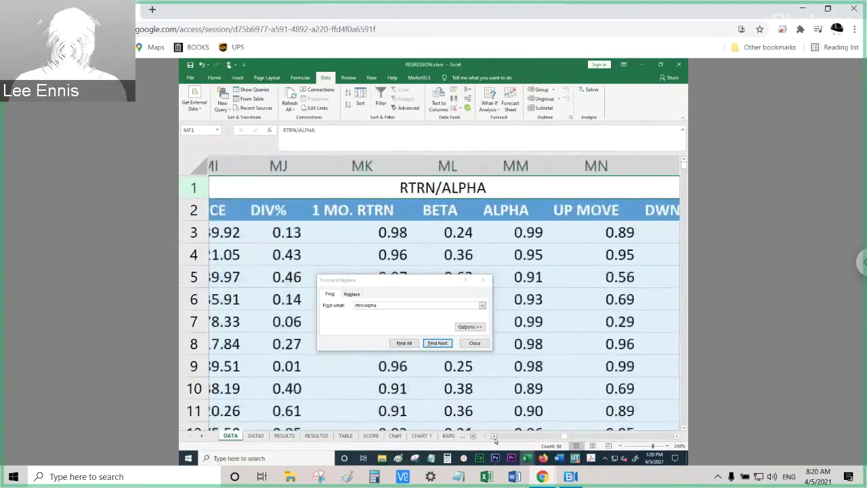
pyautogui.click(495, 439)
pyautogui.click(494, 438)
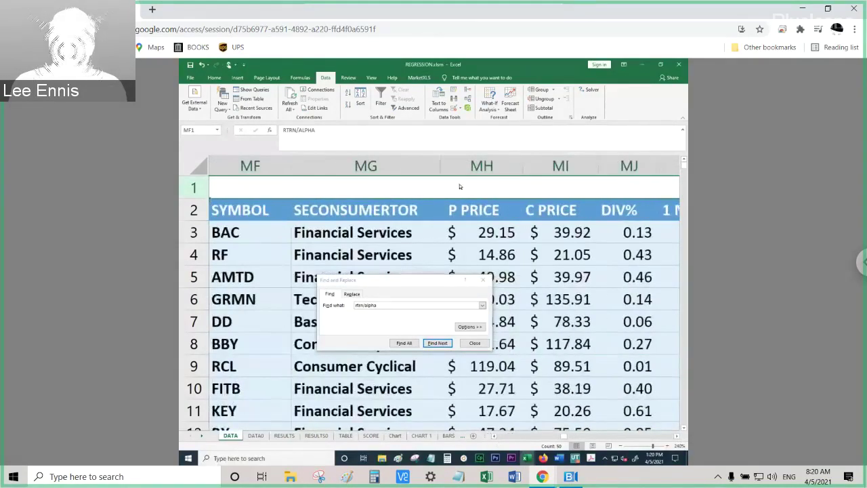
pyautogui.click(481, 166)
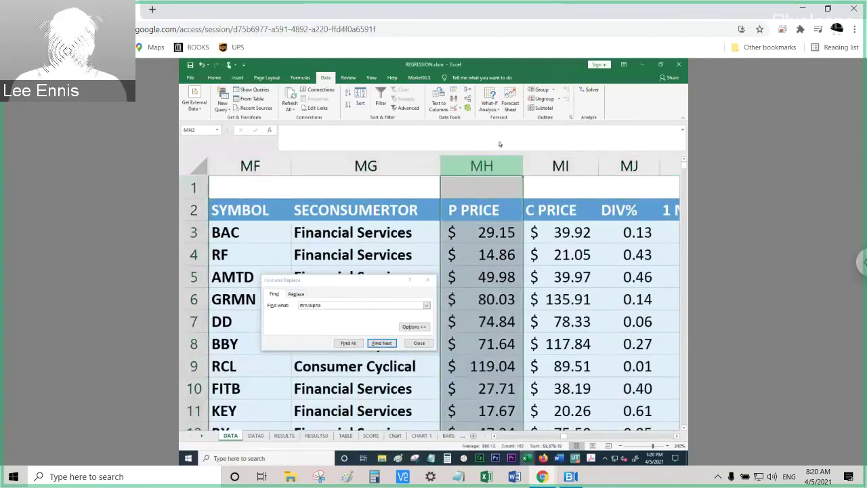
pyautogui.click(371, 78)
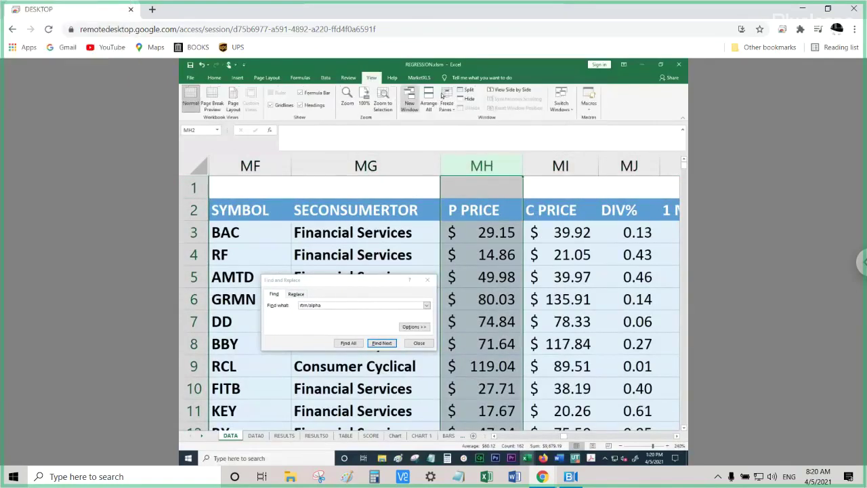
pyautogui.click(446, 100)
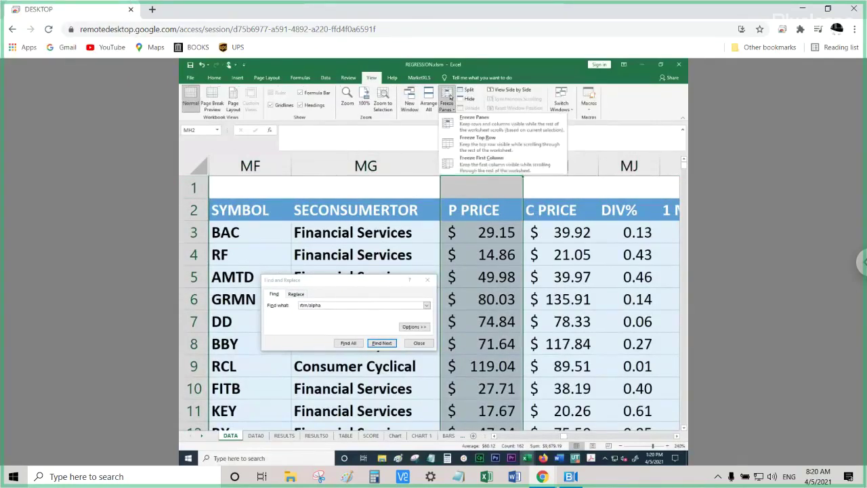
pyautogui.click(482, 128)
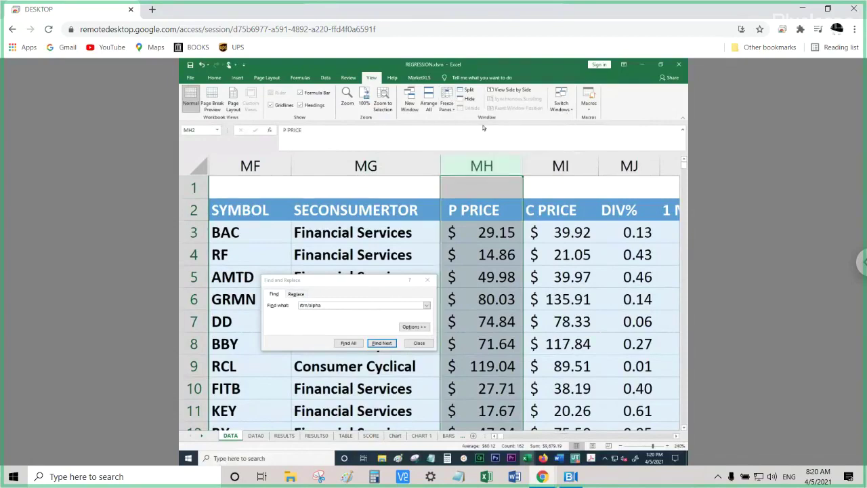
# Turn on filtering for the RTRN/ALPHA block from its SYMBOL header in MF2.
pyautogui.click(266, 205)
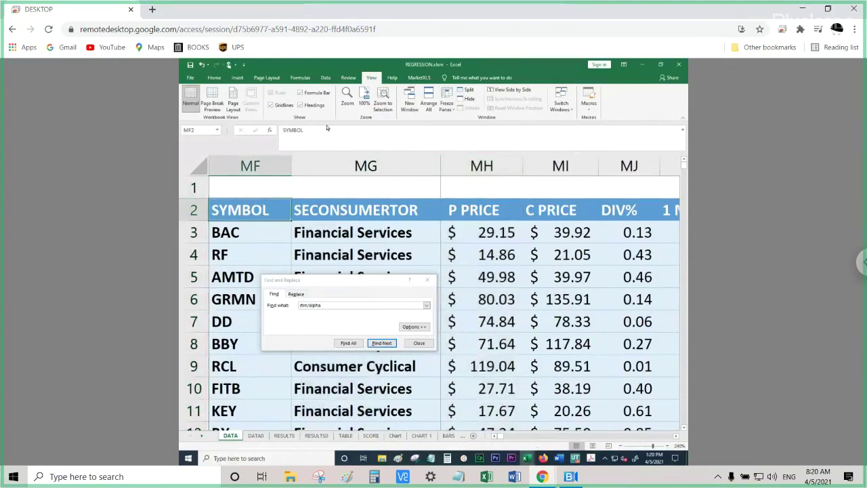
pyautogui.click(325, 78)
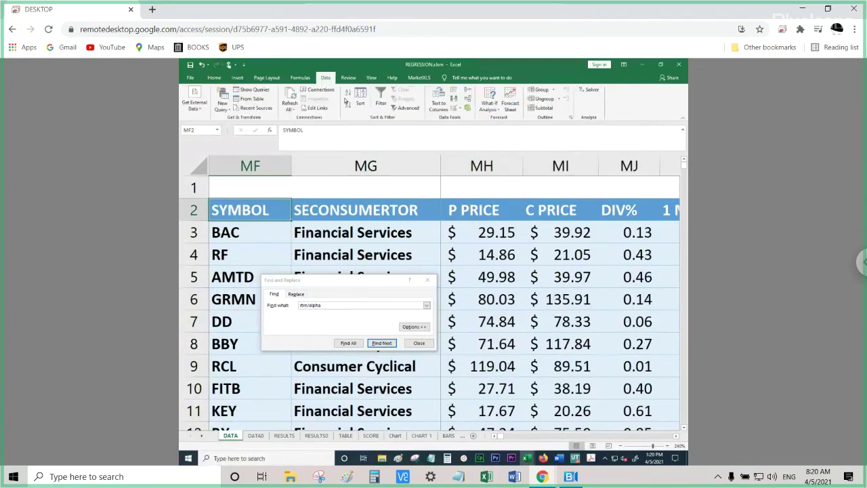
pyautogui.click(381, 101)
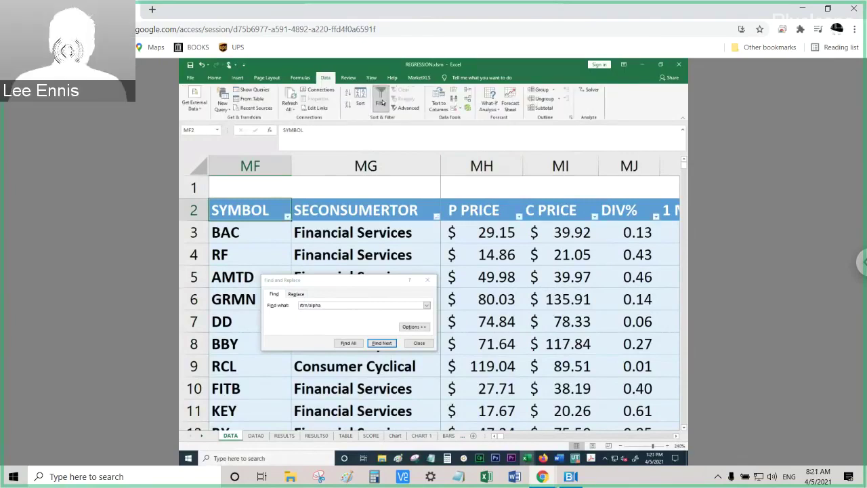
# Filter the RTRN/ALPHA block's SYMBOL column to CL only, excluding CCL and RCL.
pyautogui.click(287, 216)
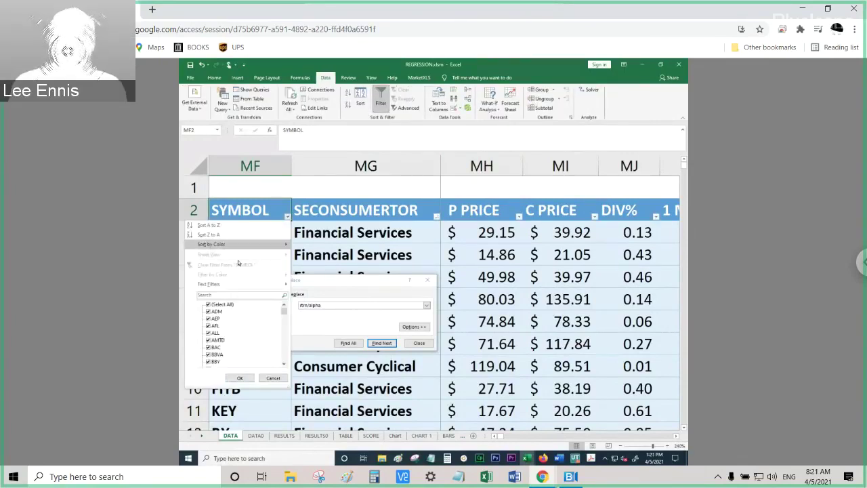
pyautogui.click(210, 304)
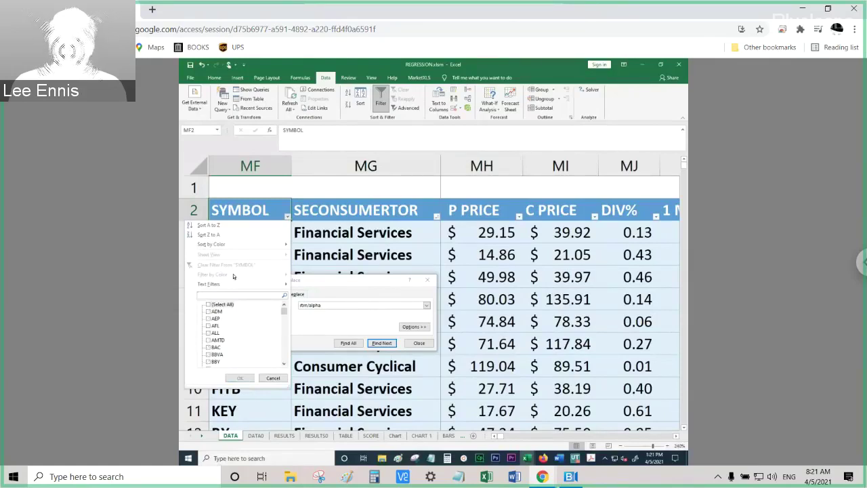
pyautogui.write('c')
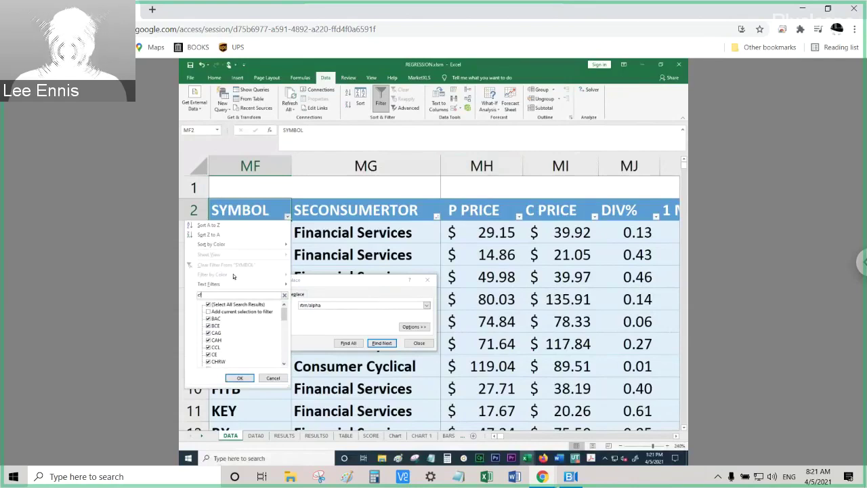
pyautogui.write('l')
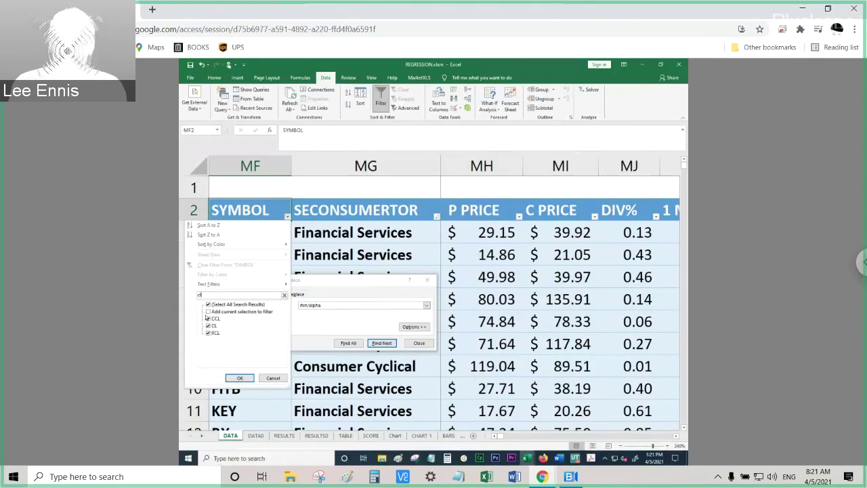
pyautogui.click(208, 318)
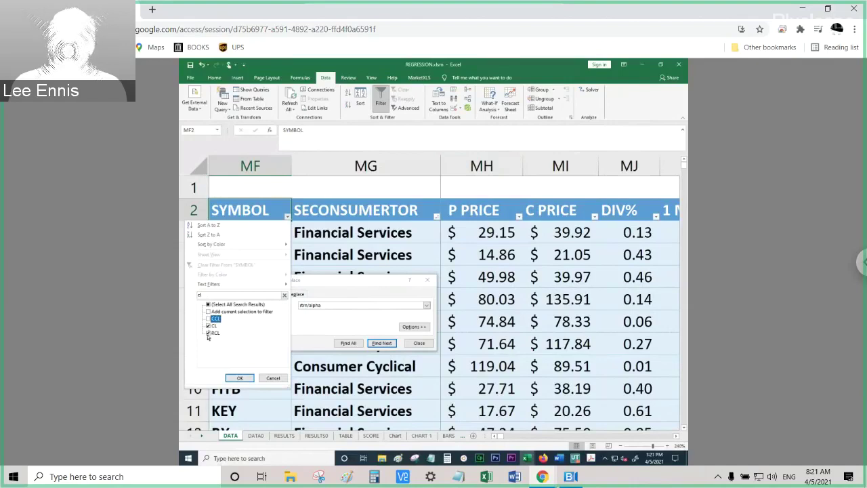
pyautogui.click(208, 333)
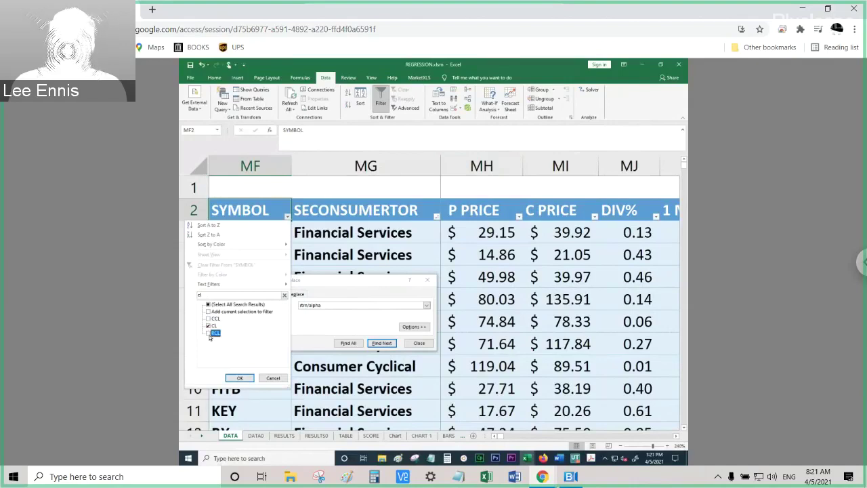
pyautogui.click(240, 377)
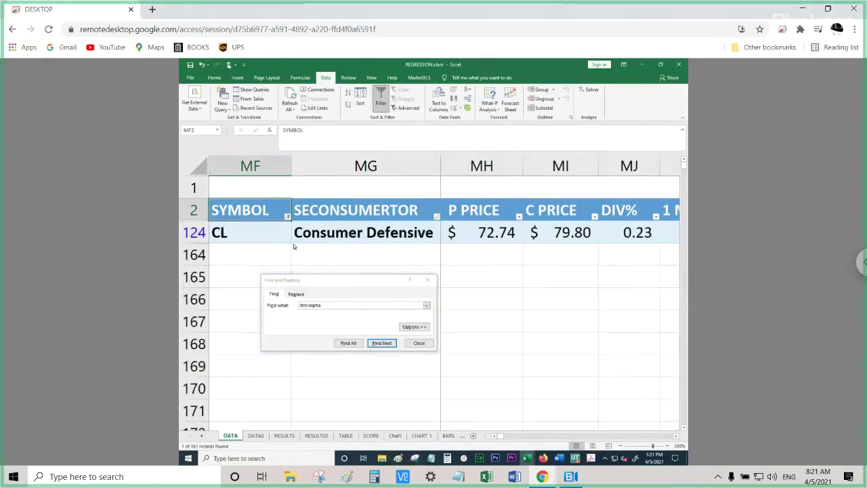
# Add CPB to the current SYMBOL filter of the RTRN/ALPHA block.
pyautogui.click(287, 216)
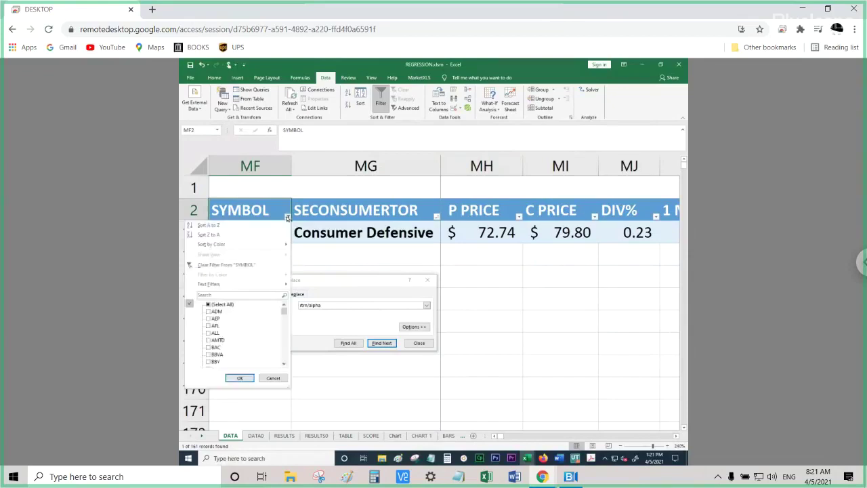
pyautogui.click(264, 291)
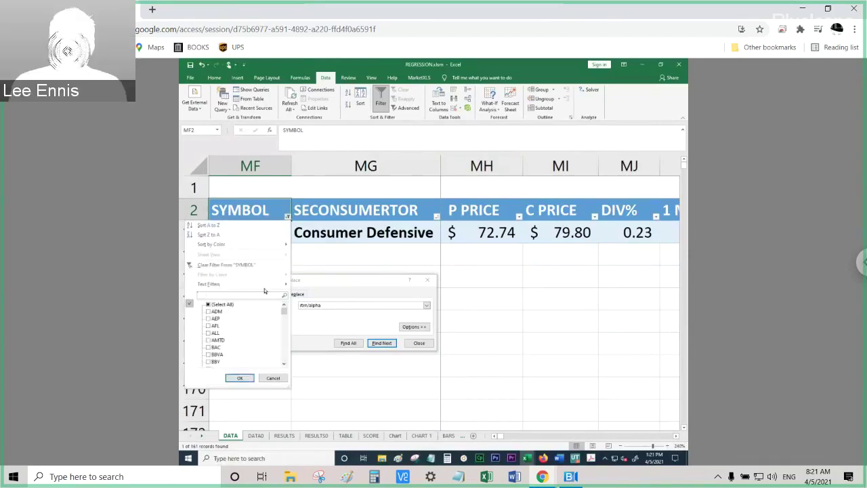
pyautogui.write('cpb')
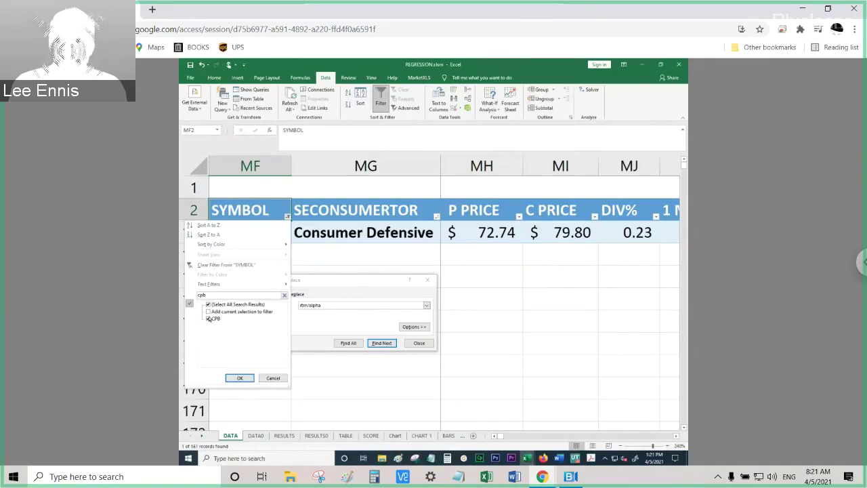
pyautogui.click(209, 311)
pyautogui.click(240, 378)
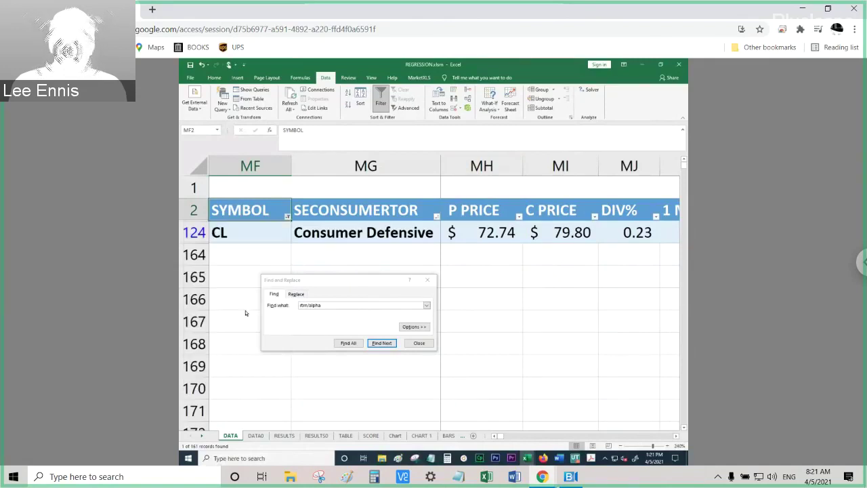
# Add RTX to the current SYMBOL filter of the RTRN/ALPHA block and close the Find and Replace dialog.
pyautogui.click(288, 217)
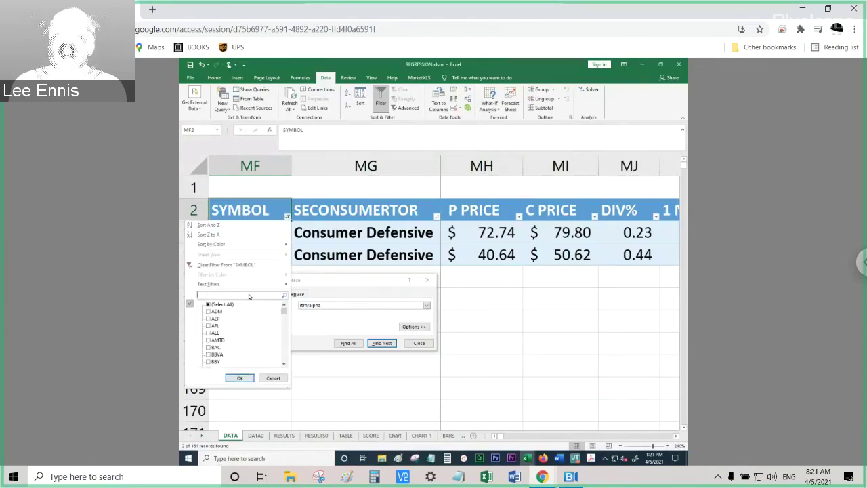
pyautogui.write('rtx')
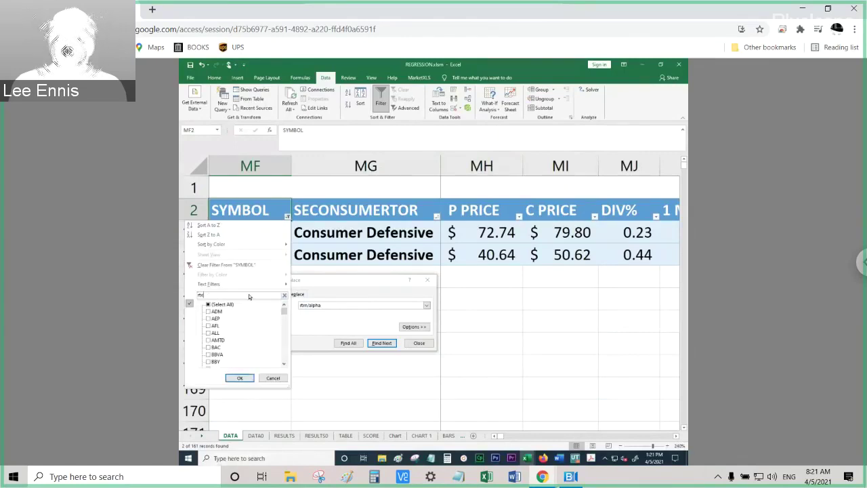
pyautogui.click(209, 312)
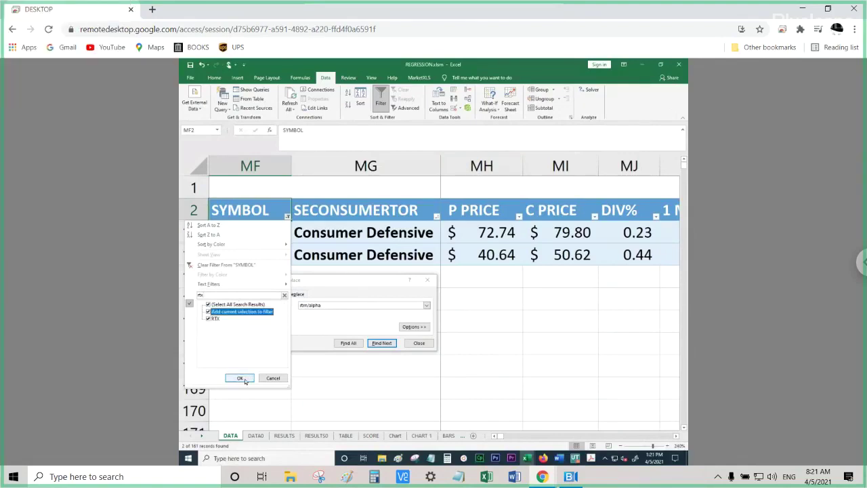
pyautogui.click(241, 378)
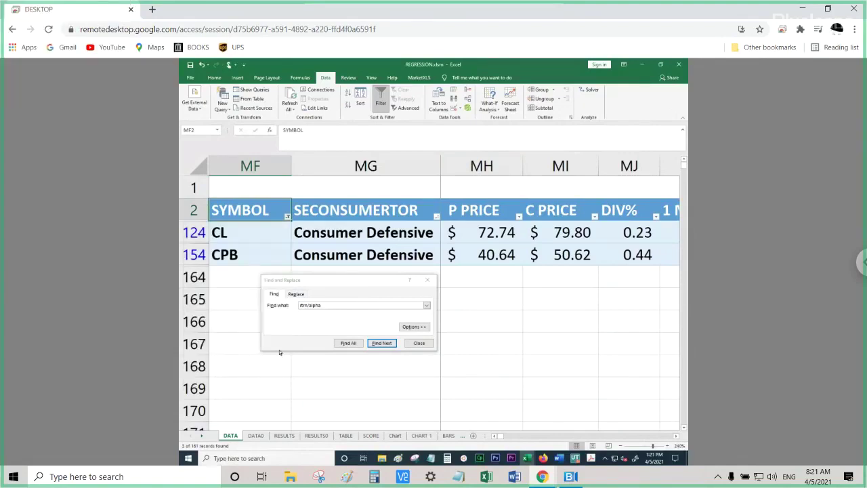
pyautogui.click(418, 343)
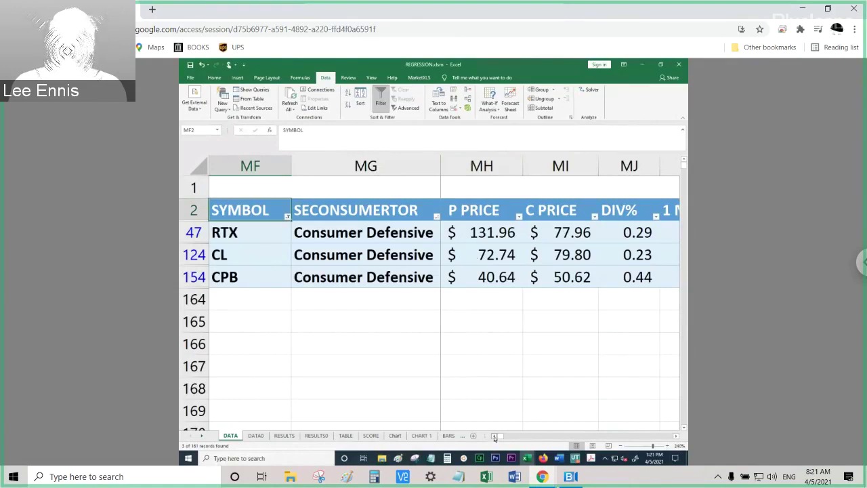
# Compare the dividend, one-month return, beta, alpha, up move and down move values of RTX, CL and CPB in the RTRN/ALPHA block.
pyautogui.click(677, 439)
pyautogui.click(678, 439)
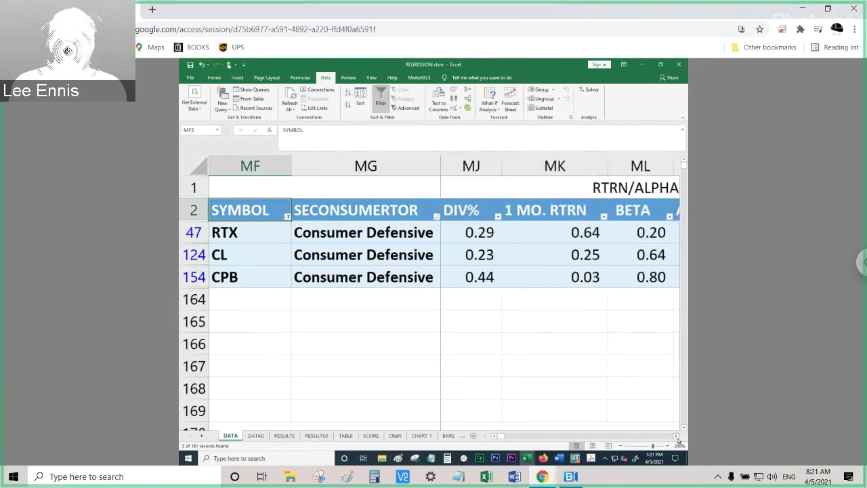
pyautogui.click(677, 439)
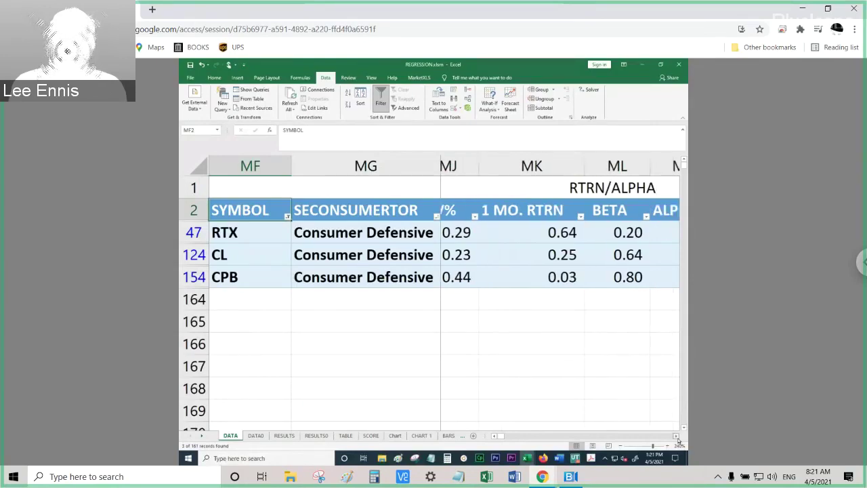
pyautogui.click(677, 439)
pyautogui.click(677, 439)
pyautogui.click(677, 439)
pyautogui.click(678, 439)
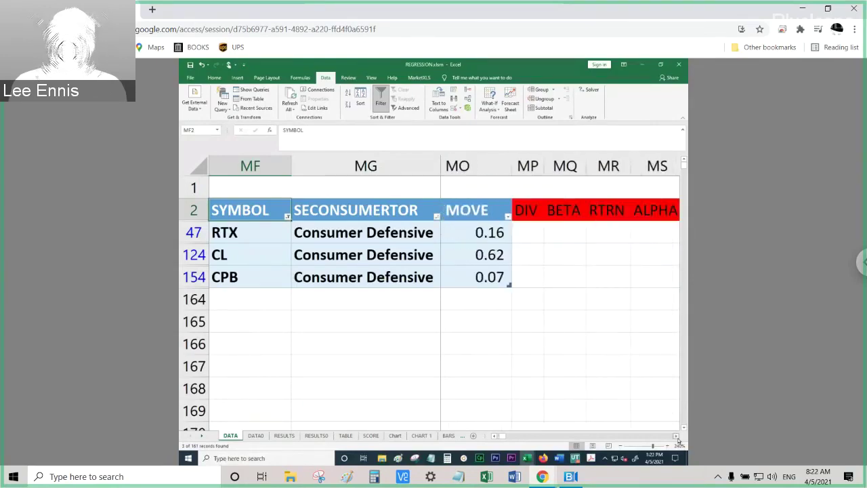
pyautogui.click(678, 439)
pyautogui.click(494, 437)
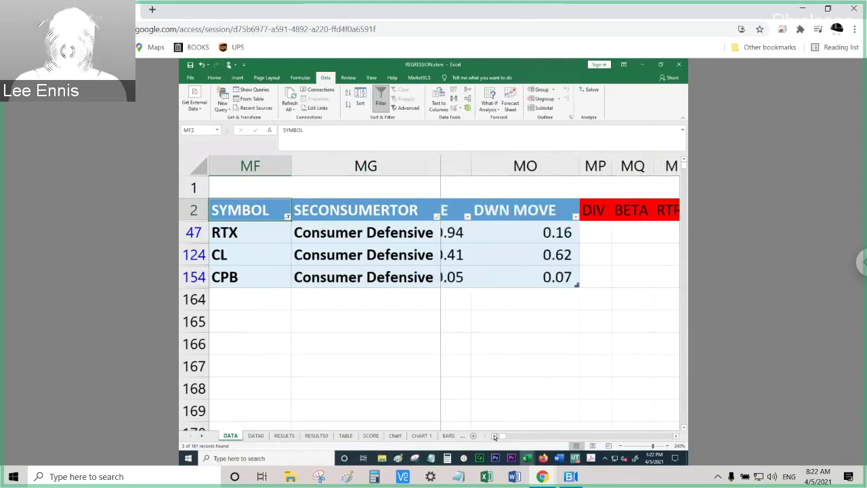
# Go to cell ME47 in the RTRN/ALPHA block to examine RTX's score formula.
pyautogui.click(494, 437)
pyautogui.click(495, 437)
pyautogui.click(495, 437)
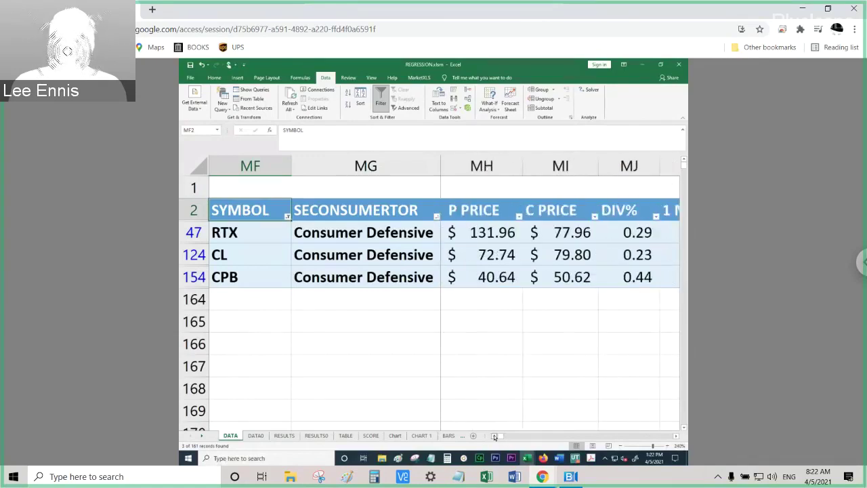
pyautogui.click(206, 132)
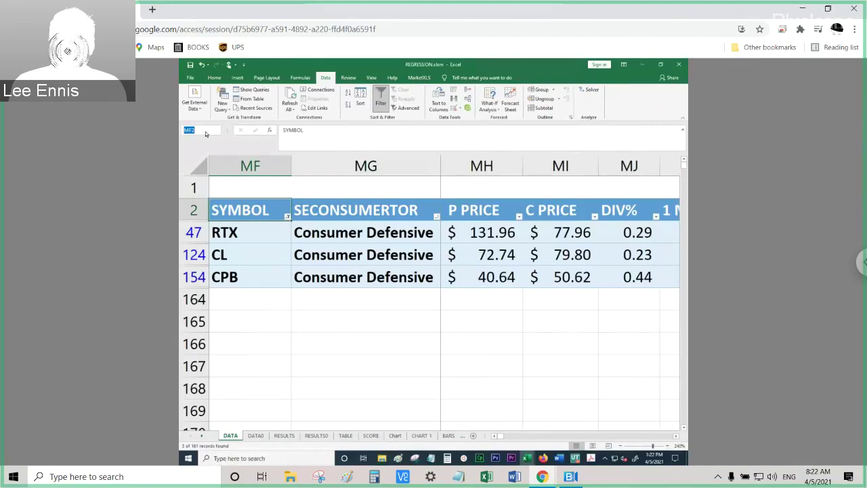
pyautogui.write('me')
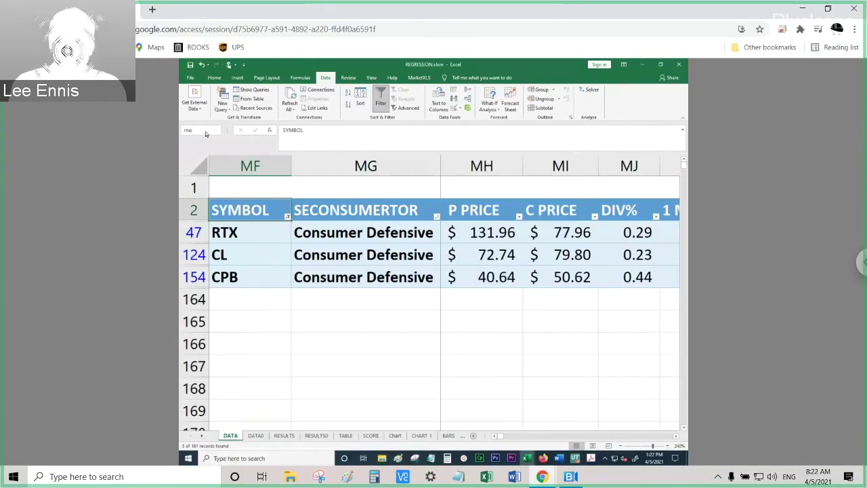
pyautogui.write('47')
pyautogui.press('Return')
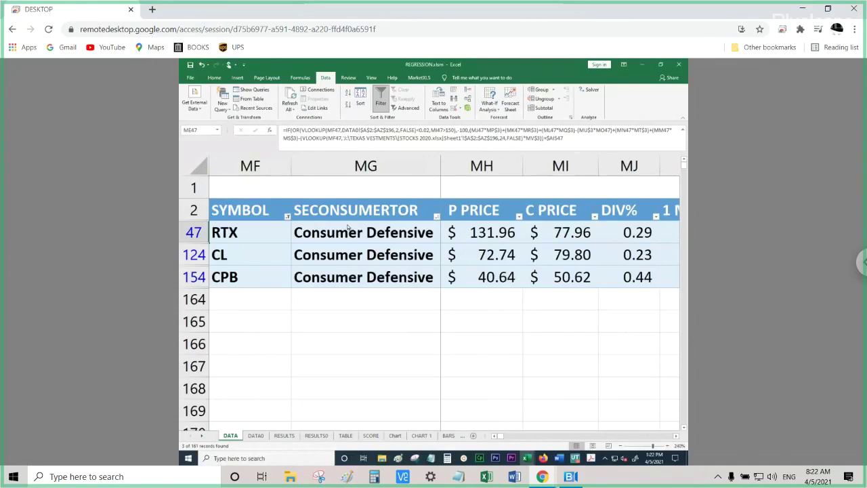
# Undo the RTX, CPB and CL symbol filters so the RTRN/ALPHA block shows all rows.
pyautogui.click(202, 65)
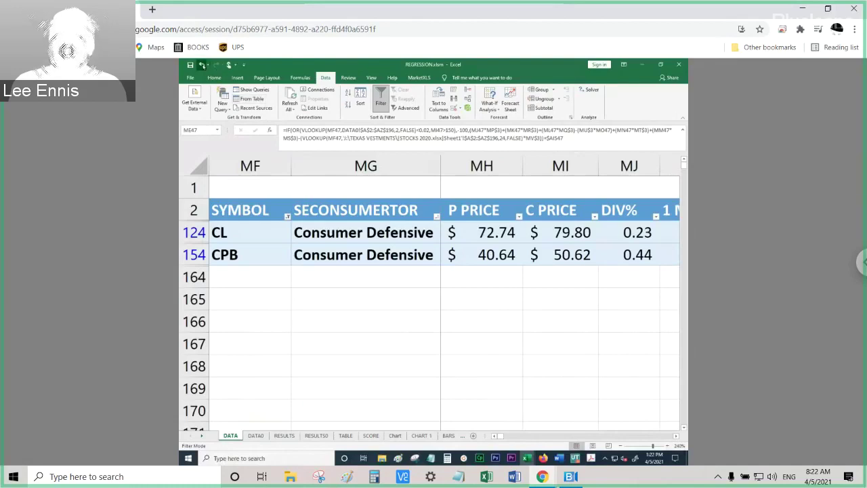
pyautogui.click(202, 65)
pyautogui.click(202, 65)
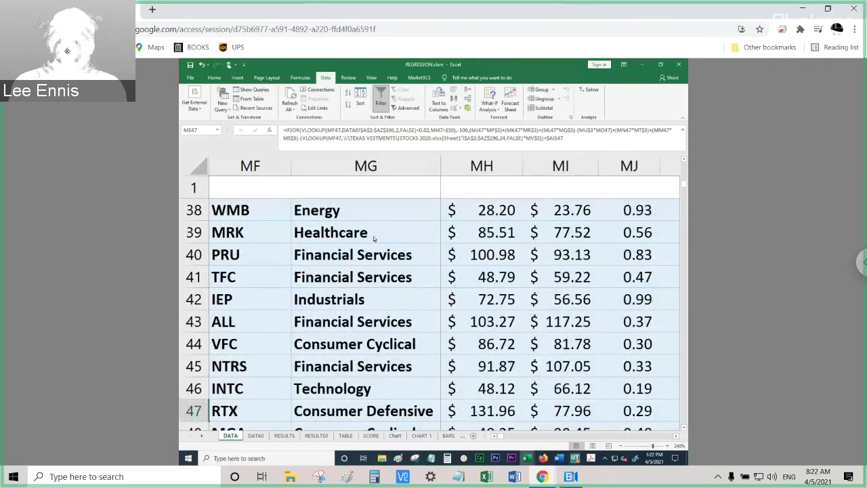
# Unfreeze the panes on the DATA sheet.
pyautogui.scroll(-1, 373, 238)
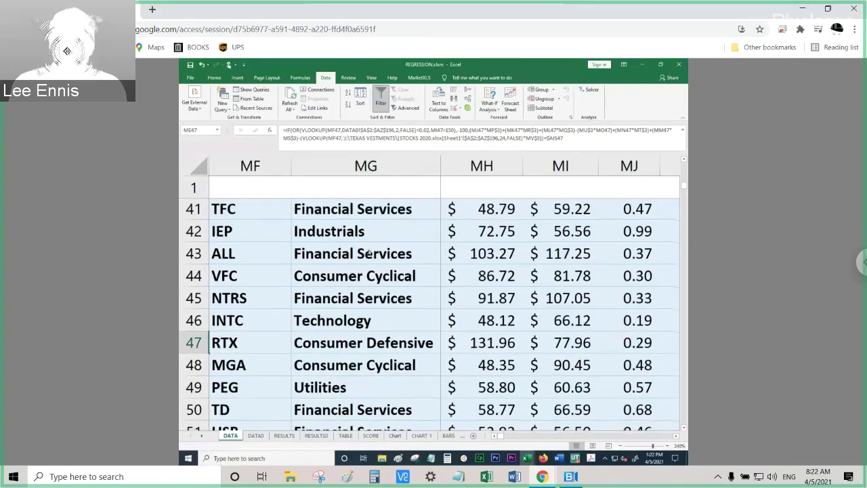
pyautogui.scroll(-1, 370, 253)
pyautogui.scroll(2, 360, 237)
pyautogui.scroll(9, 361, 237)
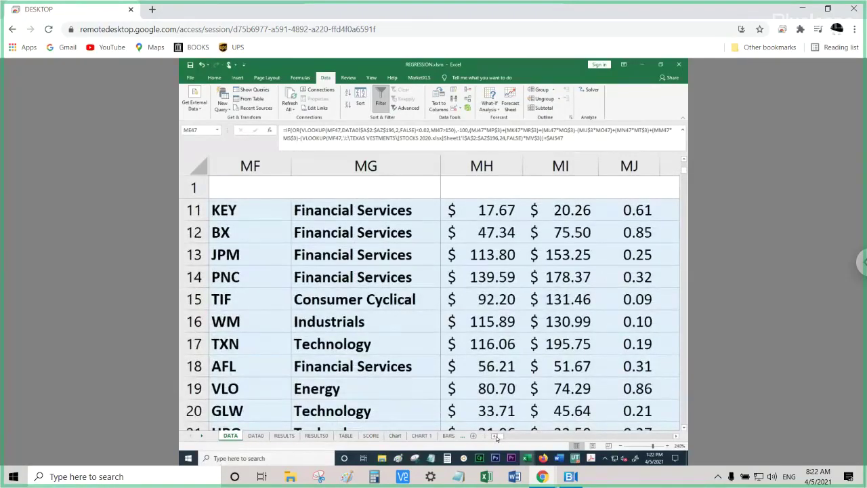
pyautogui.click(676, 437)
pyautogui.click(676, 437)
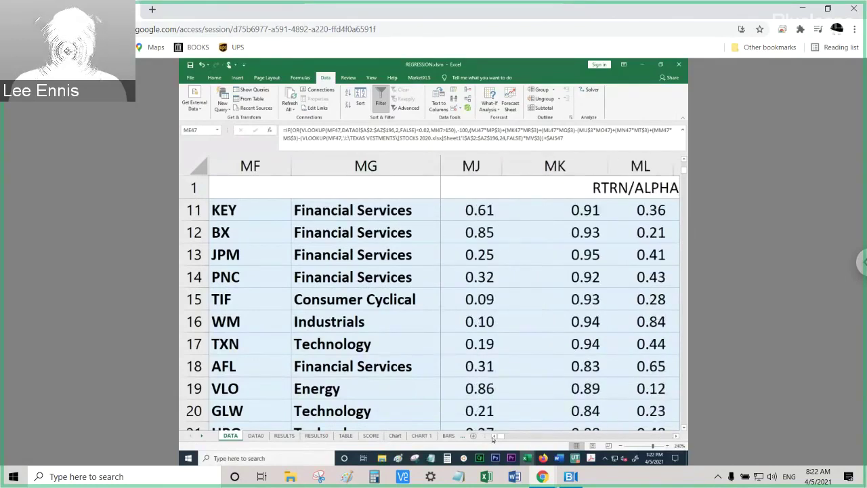
pyautogui.click(493, 437)
pyautogui.click(493, 437)
pyautogui.click(372, 78)
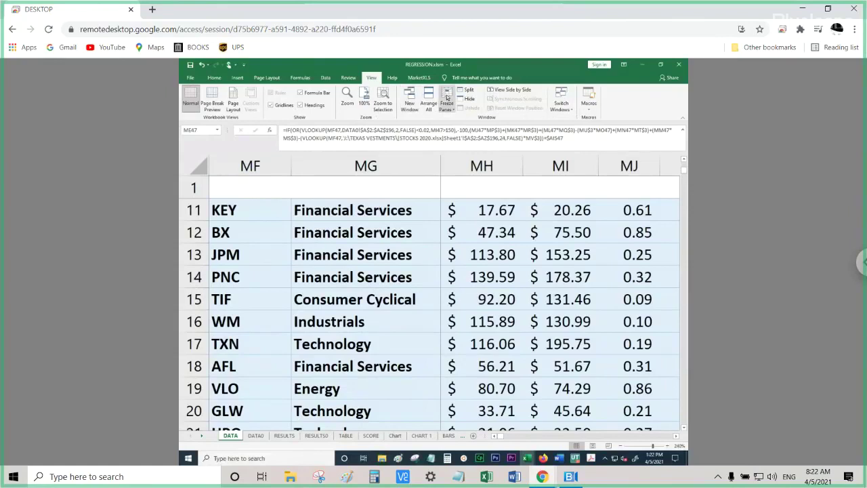
pyautogui.click(447, 103)
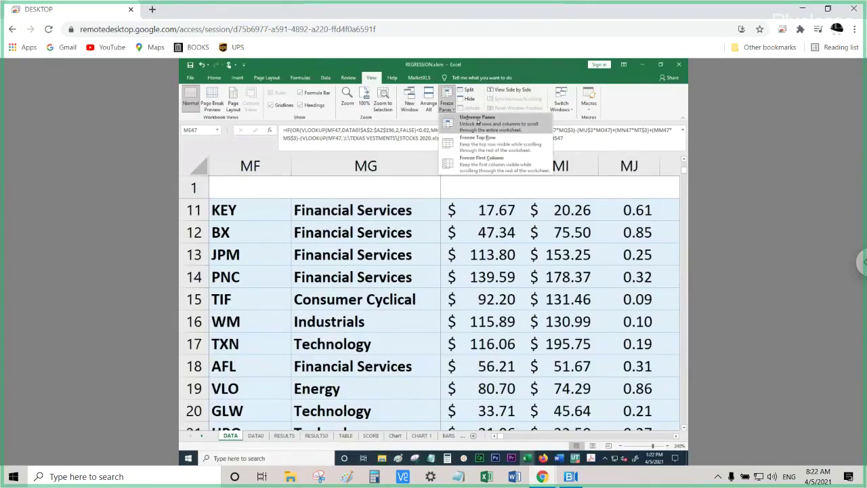
pyautogui.click(478, 121)
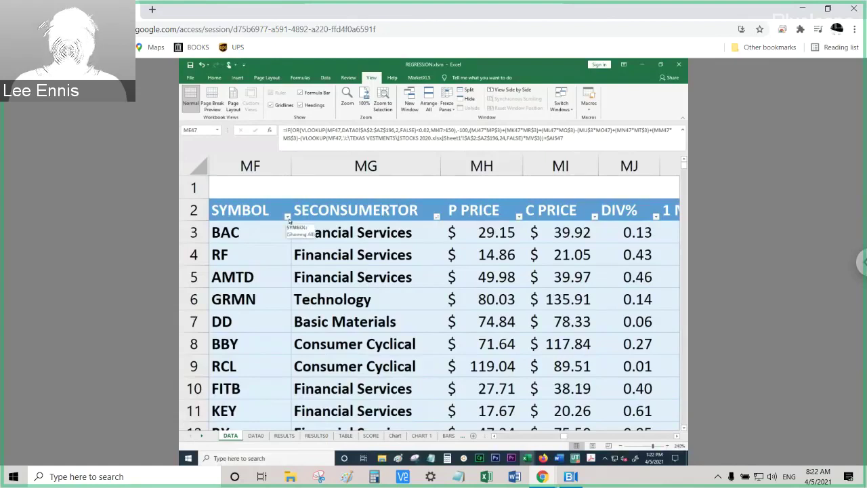
# Freeze the panes at column MH so the SCORE, SYMBOL and sector columns stay in view.
pyautogui.click(495, 436)
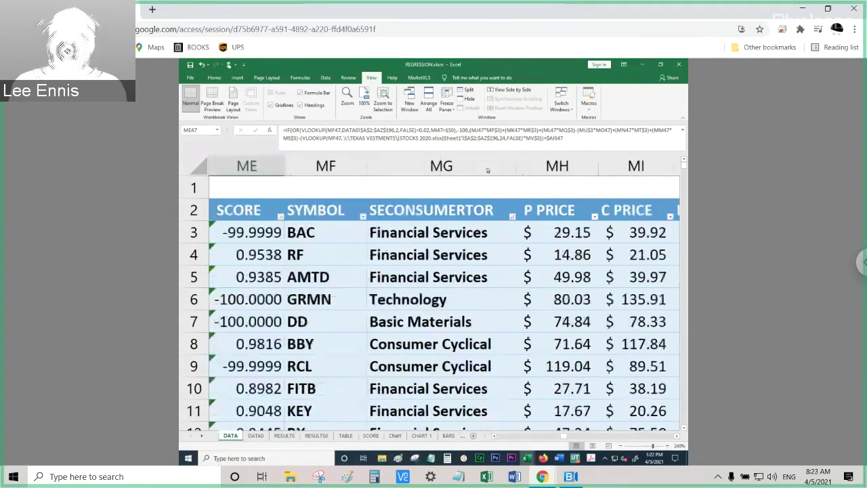
pyautogui.click(557, 166)
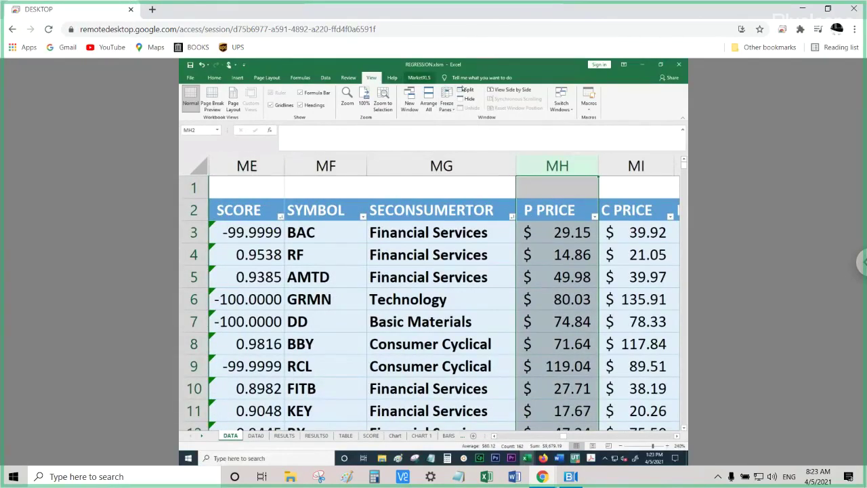
pyautogui.click(448, 102)
pyautogui.click(477, 122)
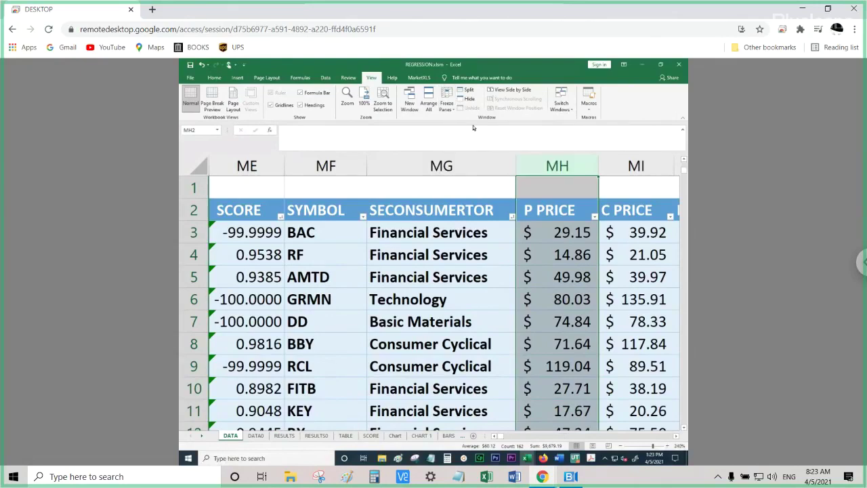
# Filter the RTRN/ALPHA block's SYMBOL column to RTX only.
pyautogui.click(364, 216)
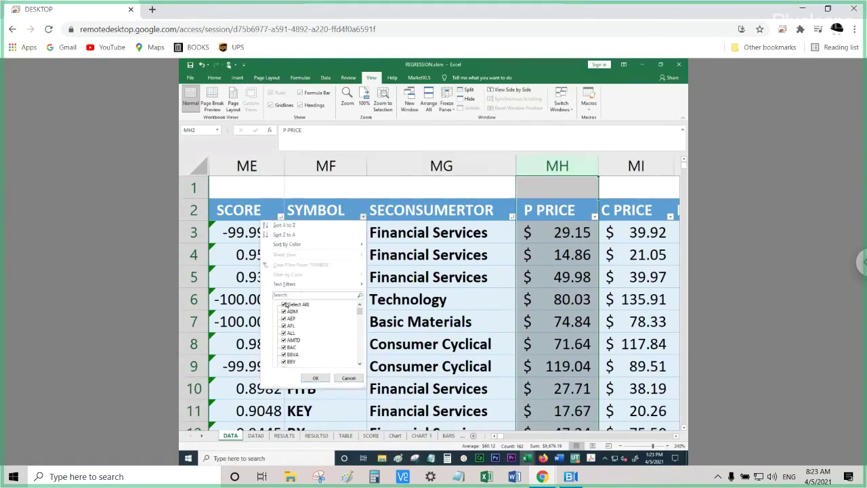
pyautogui.click(286, 305)
pyautogui.click(295, 295)
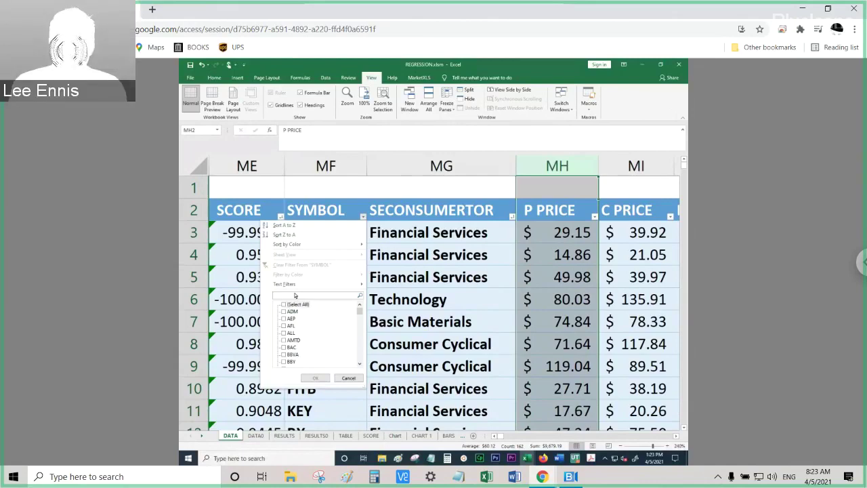
pyautogui.write('rtx')
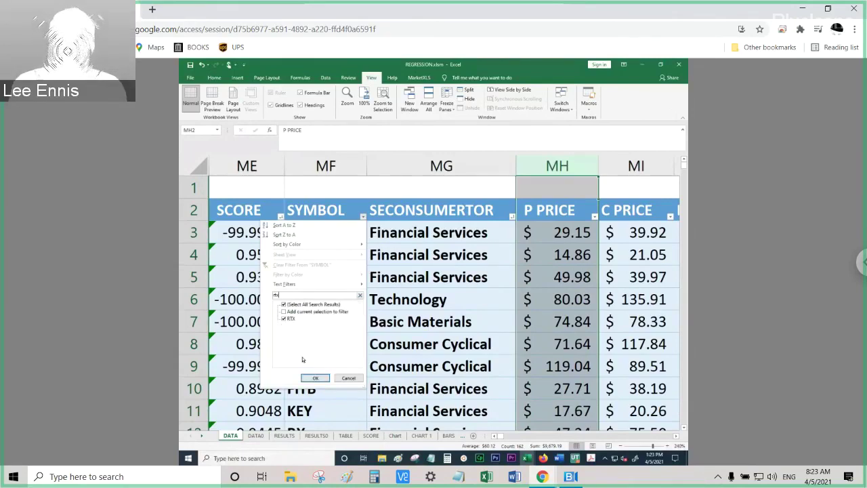
pyautogui.click(306, 382)
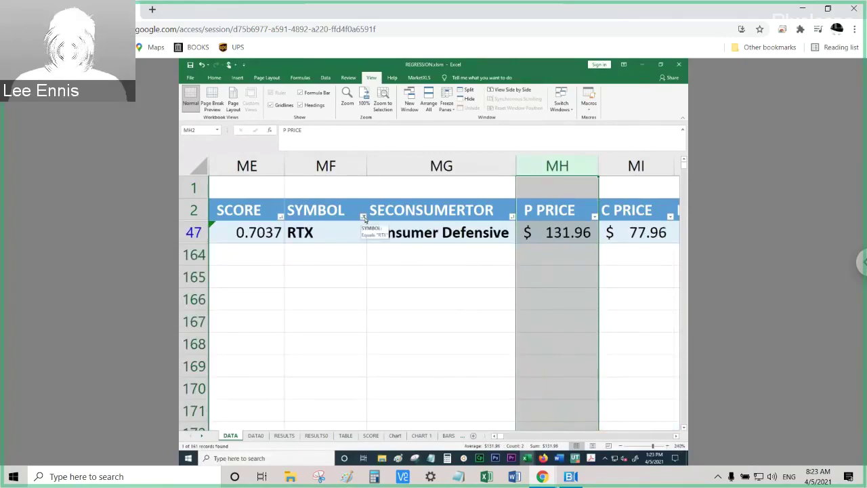
# Add CL to the current SYMBOL filter, leaving out CCL and RCL.
pyautogui.click(363, 217)
pyautogui.click(317, 294)
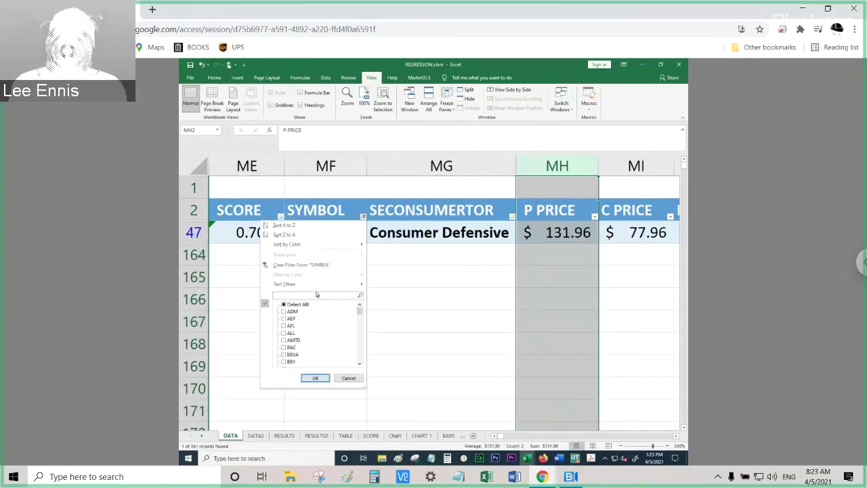
pyautogui.write('cl')
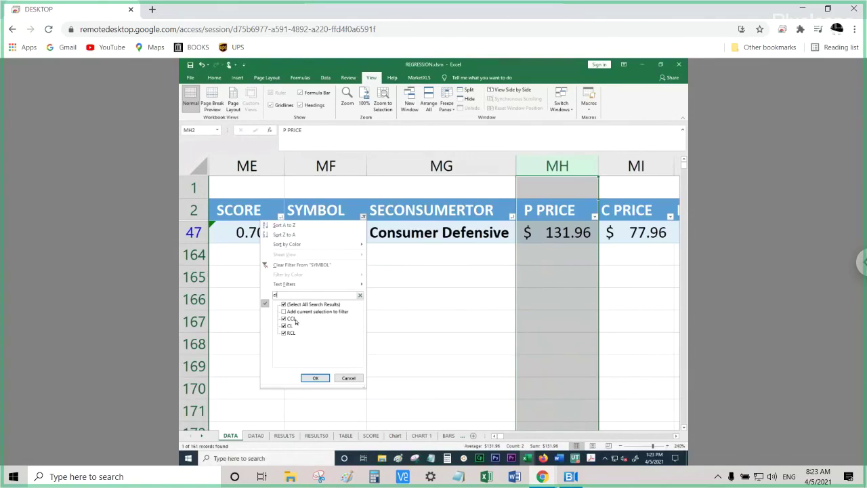
pyautogui.click(284, 333)
pyautogui.click(283, 318)
pyautogui.click(284, 312)
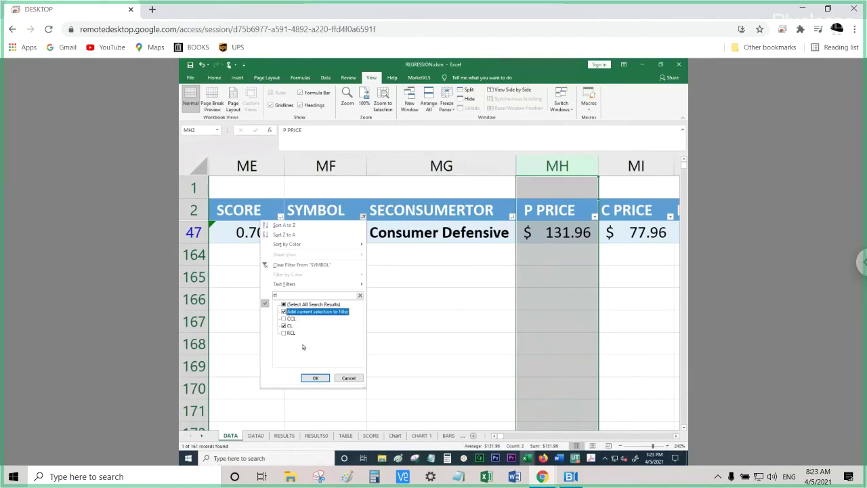
pyautogui.click(315, 377)
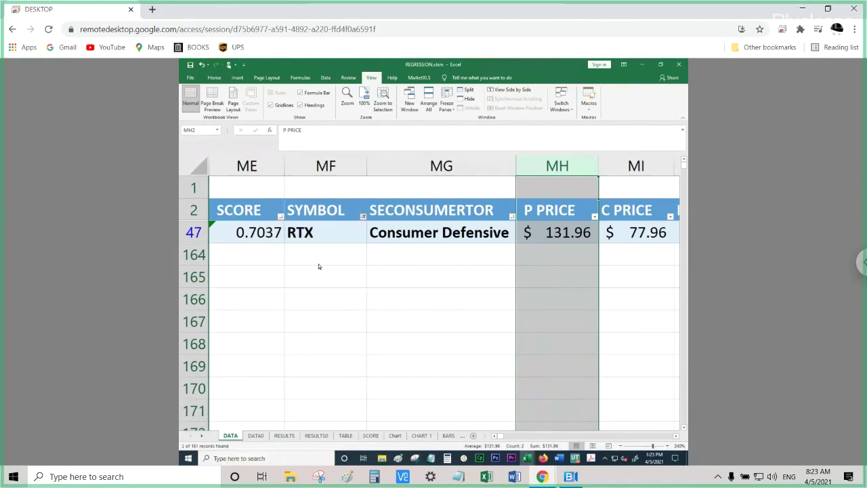
# Add CPB to the current SYMBOL filter alongside RTX and CL.
pyautogui.click(363, 216)
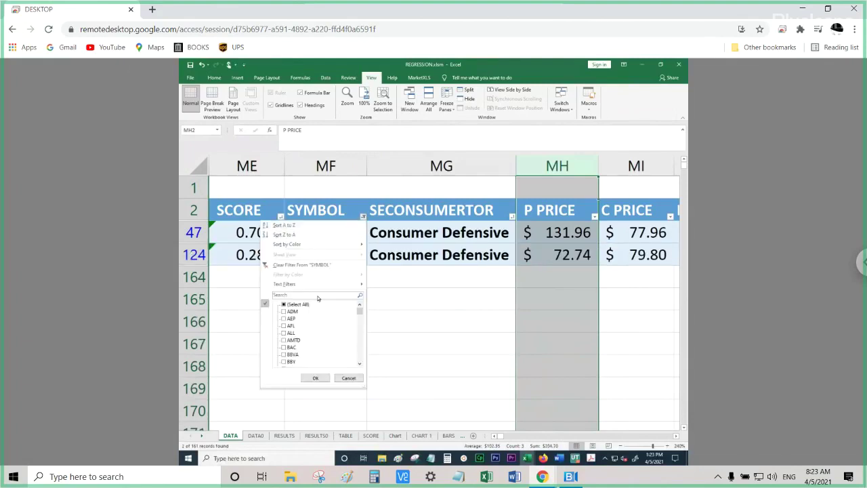
pyautogui.write('cpb')
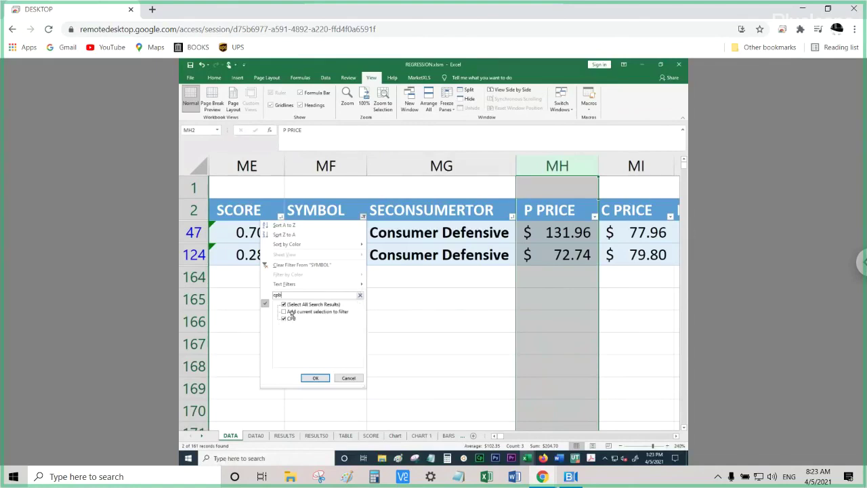
pyautogui.click(284, 311)
pyautogui.click(320, 376)
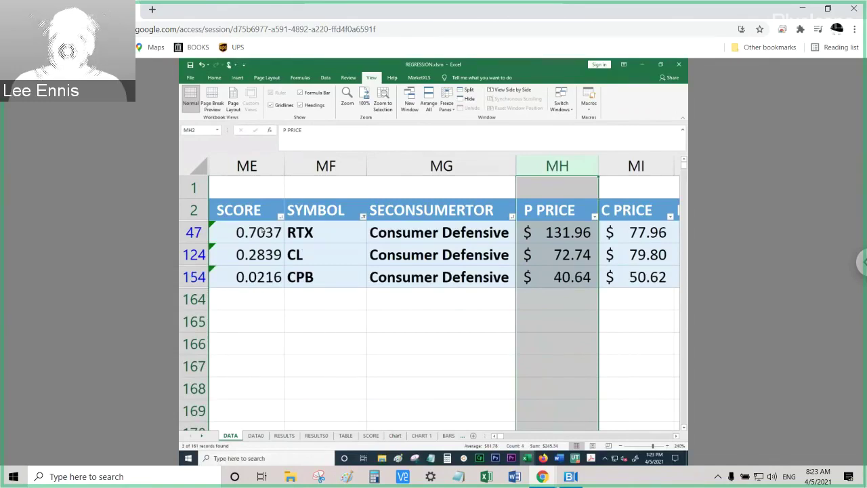
# Inspect RTX's score formula and the symbol cells of RTX and CPB in the filtered block.
pyautogui.click(260, 233)
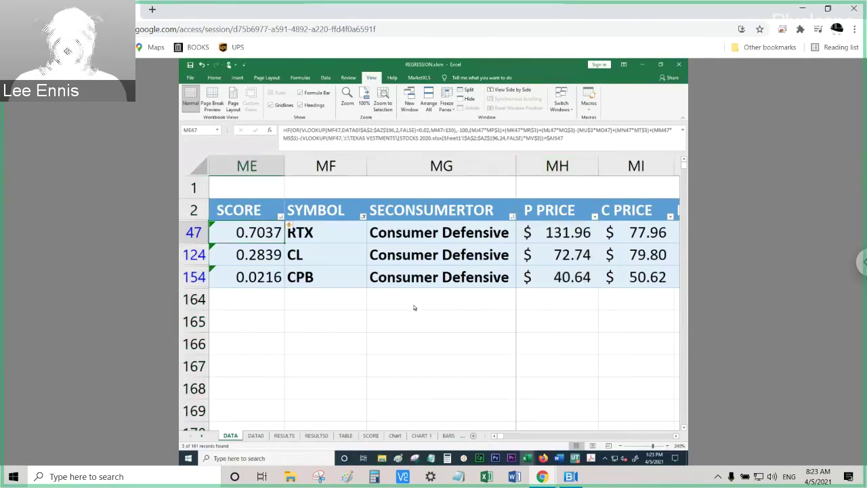
pyautogui.click(676, 436)
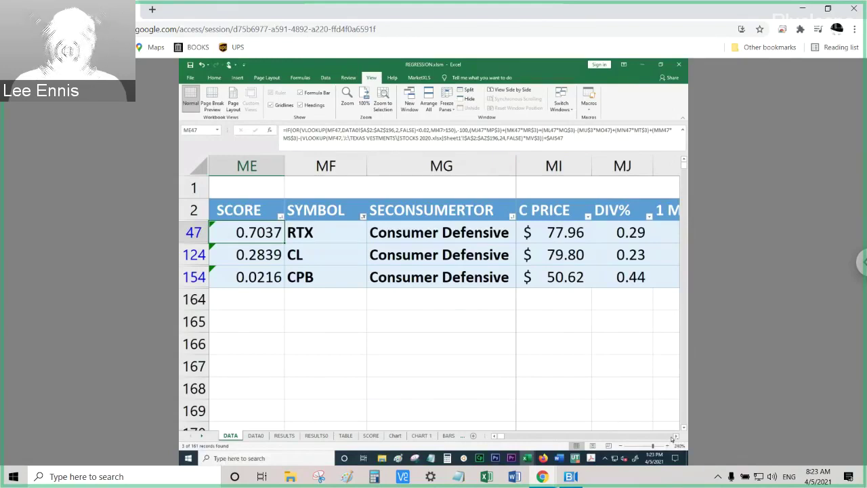
pyautogui.click(337, 235)
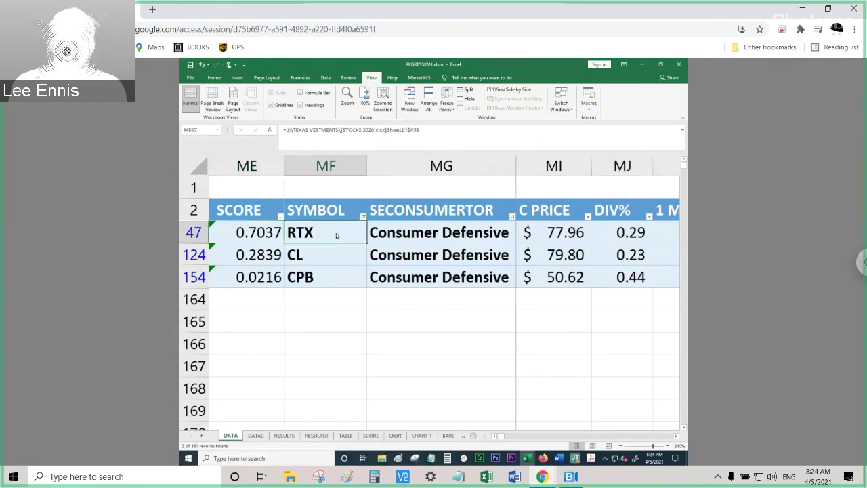
pyautogui.click(332, 279)
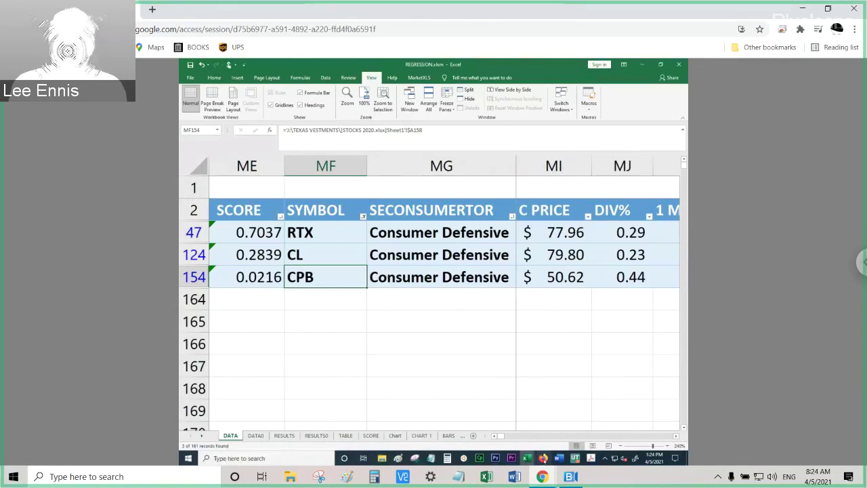
# Switch to the Yahoo Finance CPB chart in the browser and remove the RTX and CL comparisons.
pyautogui.click(543, 458)
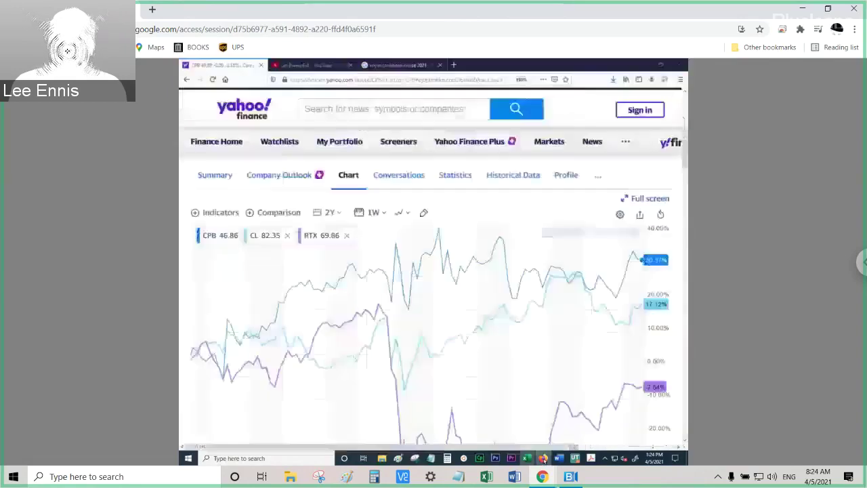
pyautogui.click(308, 65)
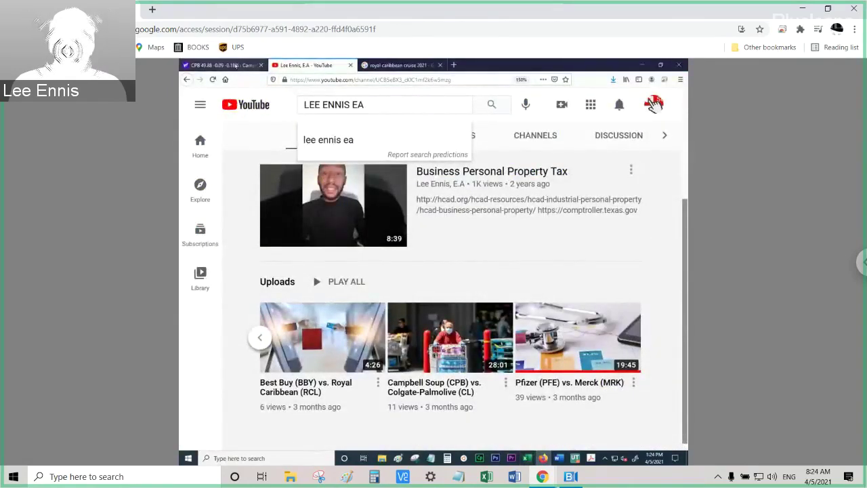
pyautogui.click(237, 65)
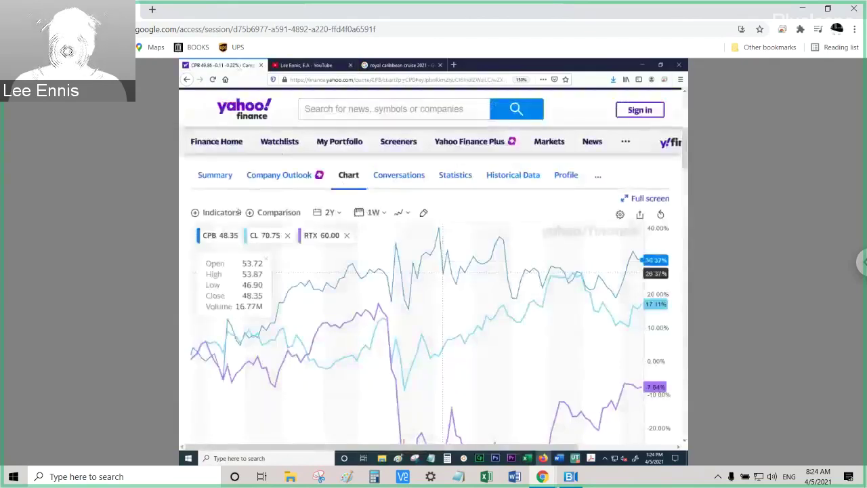
pyautogui.click(348, 236)
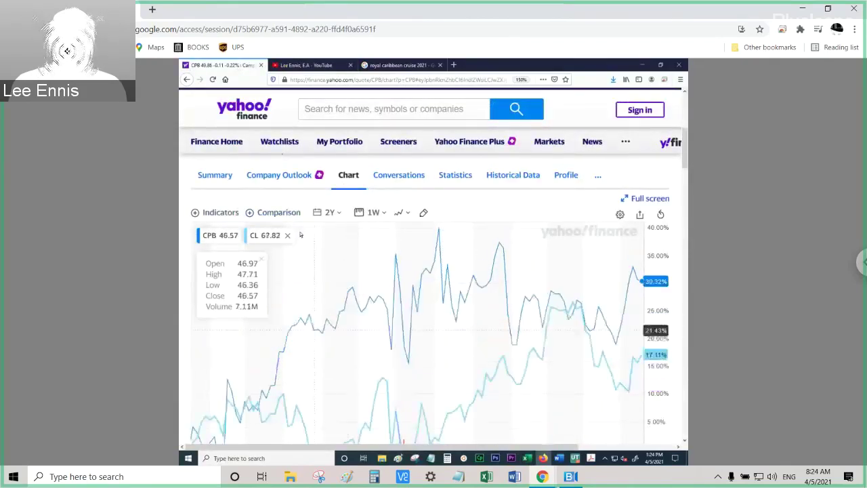
pyautogui.click(288, 235)
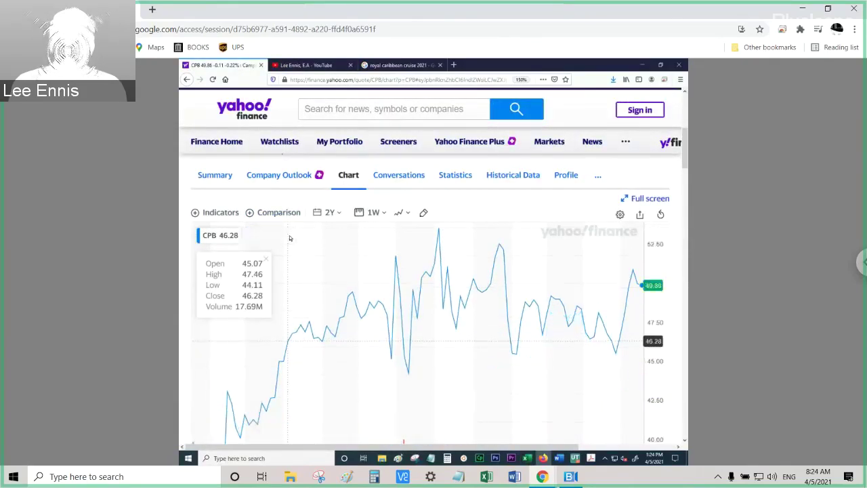
# Look up the symbol PFE, open the Pfizer Inc. quote listed on NYQ and display its chart.
pyautogui.click(339, 108)
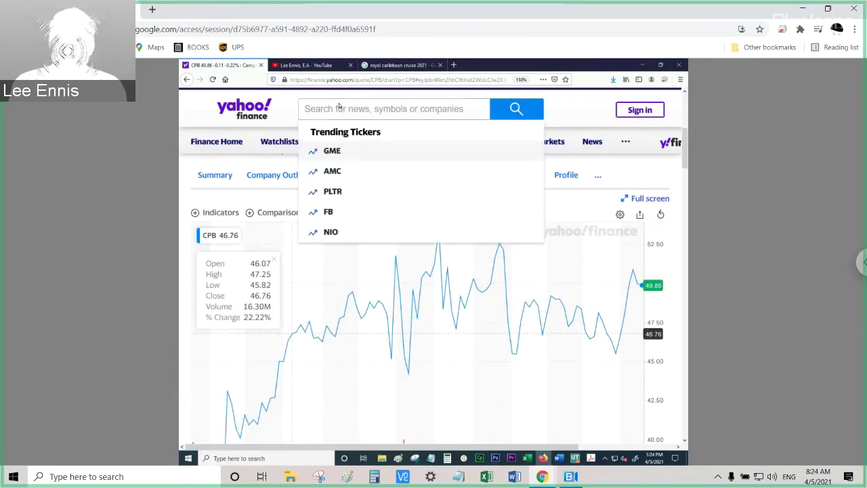
pyautogui.write('p')
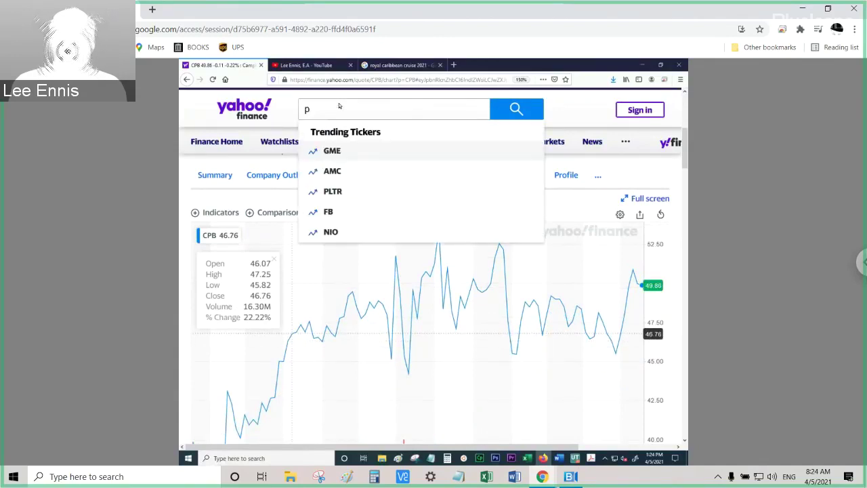
pyautogui.write('fe')
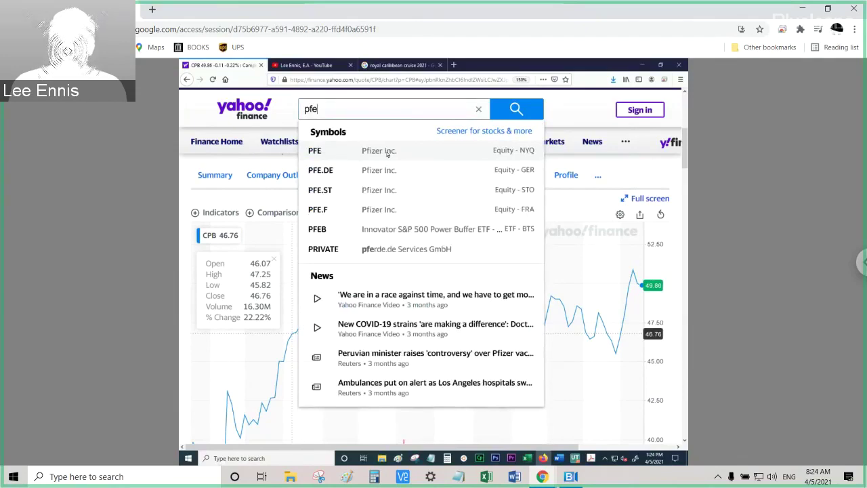
pyautogui.click(386, 154)
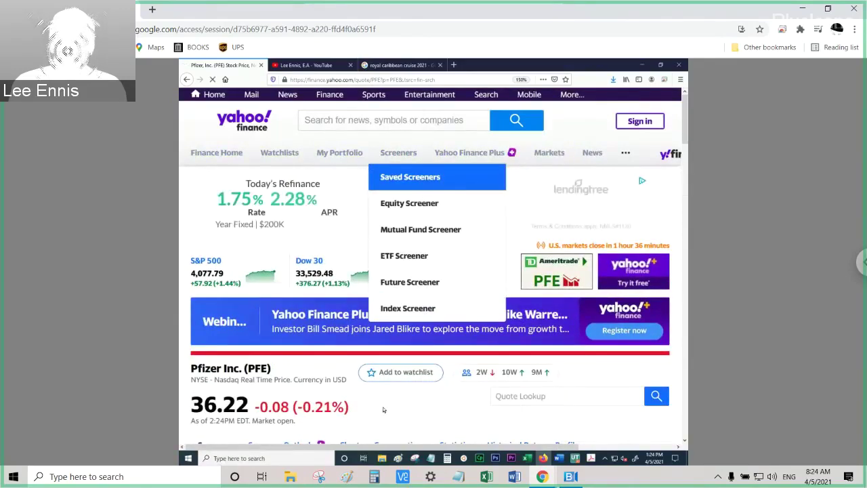
pyautogui.scroll(-2, 383, 407)
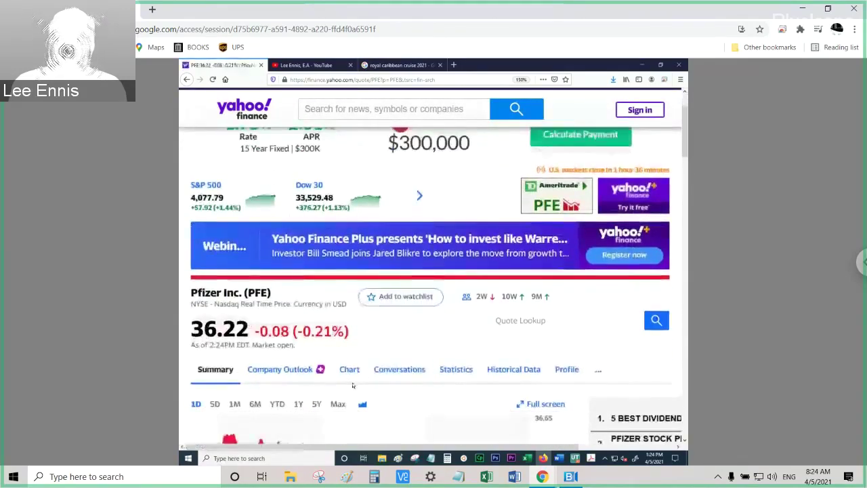
pyautogui.scroll(-1, 353, 369)
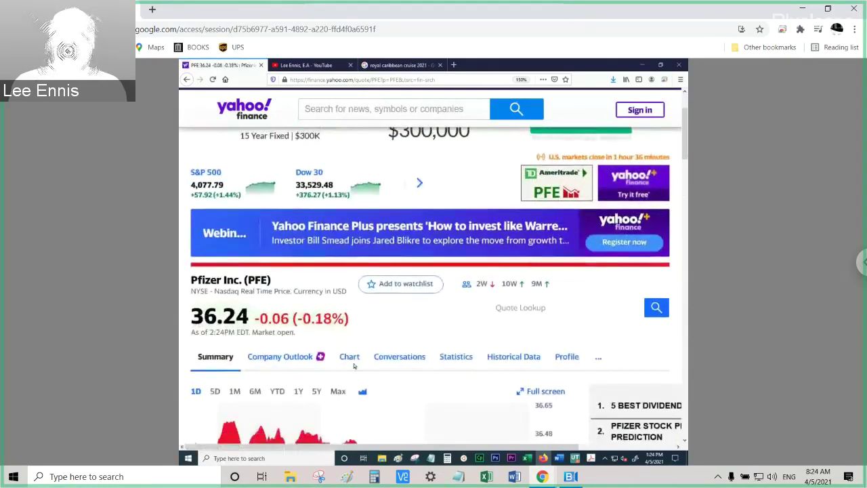
pyautogui.scroll(-1, 353, 366)
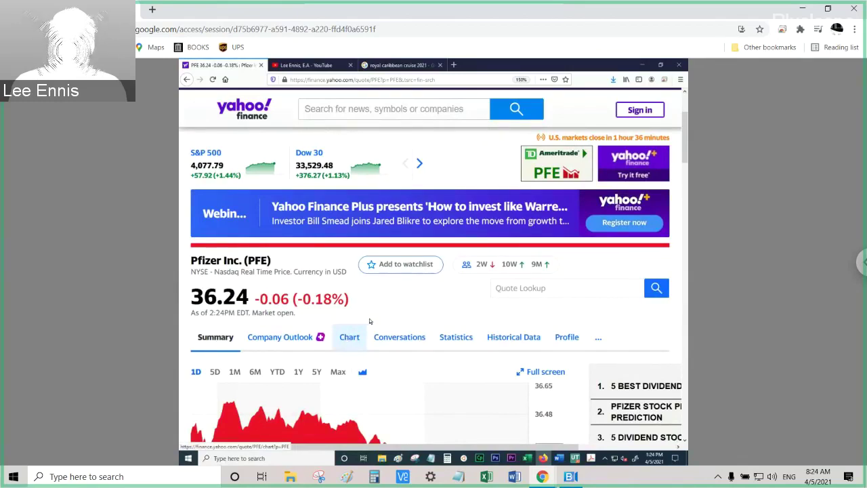
pyautogui.click(364, 329)
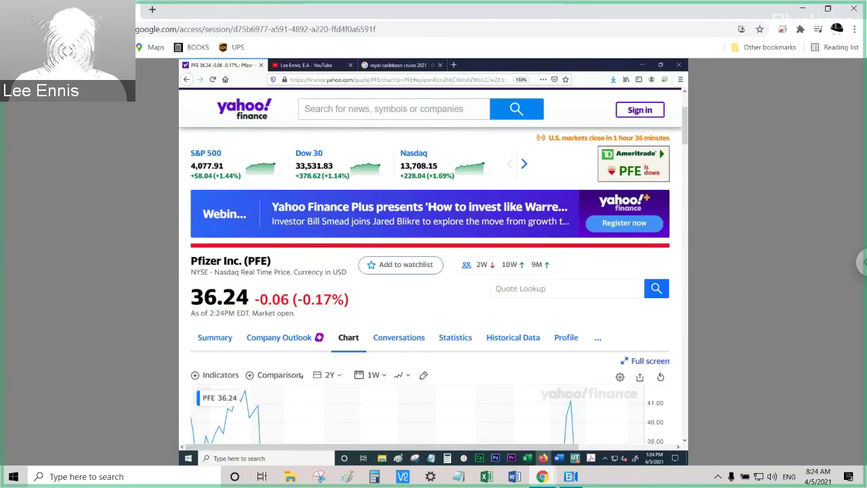
# Add MRK (Merck & Co.) as a comparison on the PFE chart and view both price lines.
pyautogui.click(274, 375)
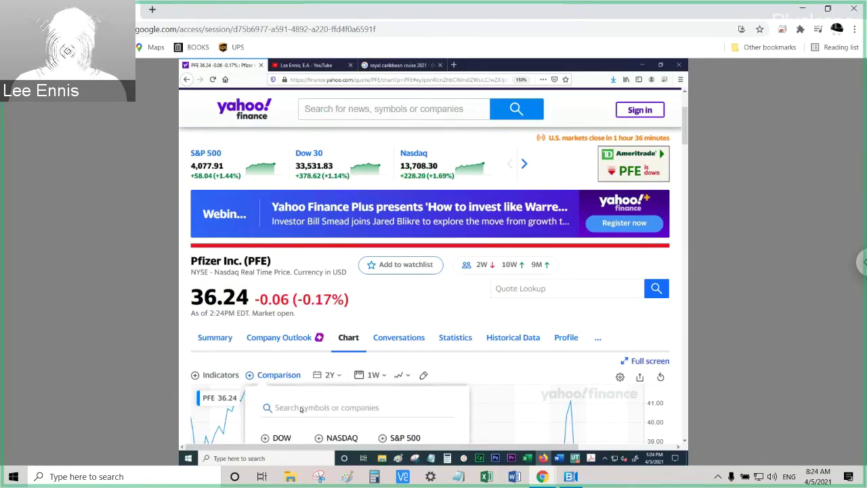
pyautogui.write('mrk')
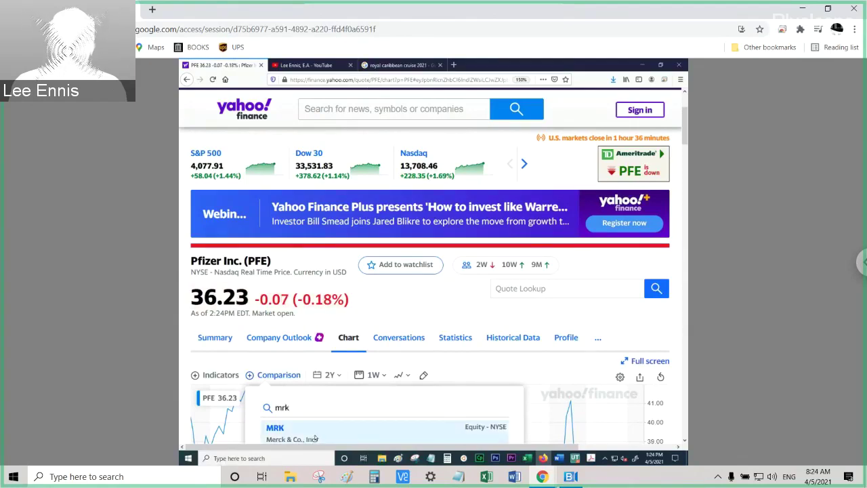
pyautogui.click(315, 437)
pyautogui.click(410, 246)
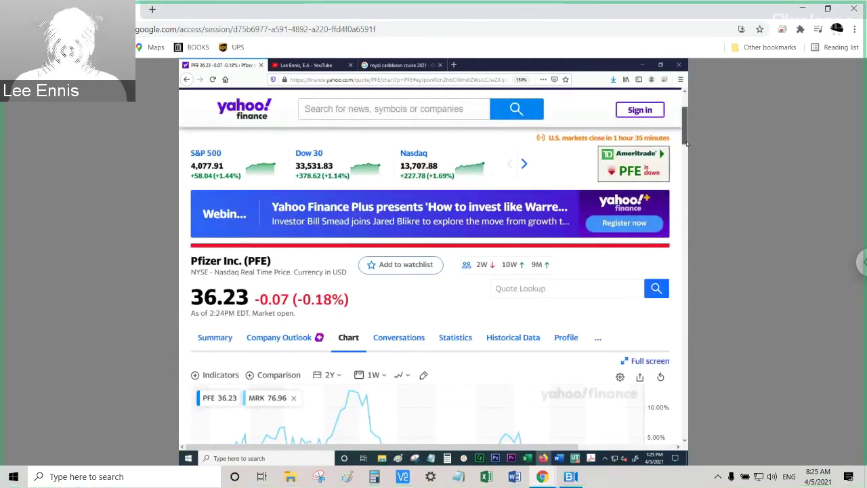
pyautogui.moveTo(687, 142); pyautogui.dragTo(692, 168)
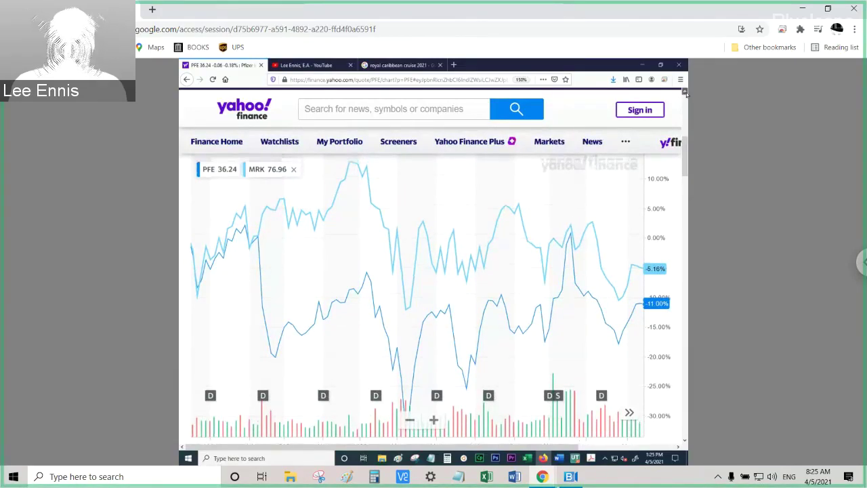
# Compare PFE and MRK over different date ranges, setting the chart to 1Y, 1M and 3M in turn.
pyautogui.scroll(3, 339, 238)
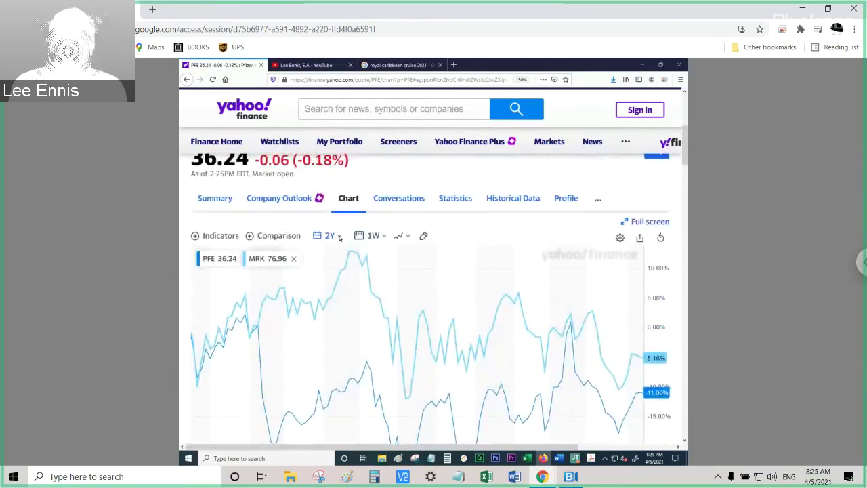
pyautogui.click(331, 236)
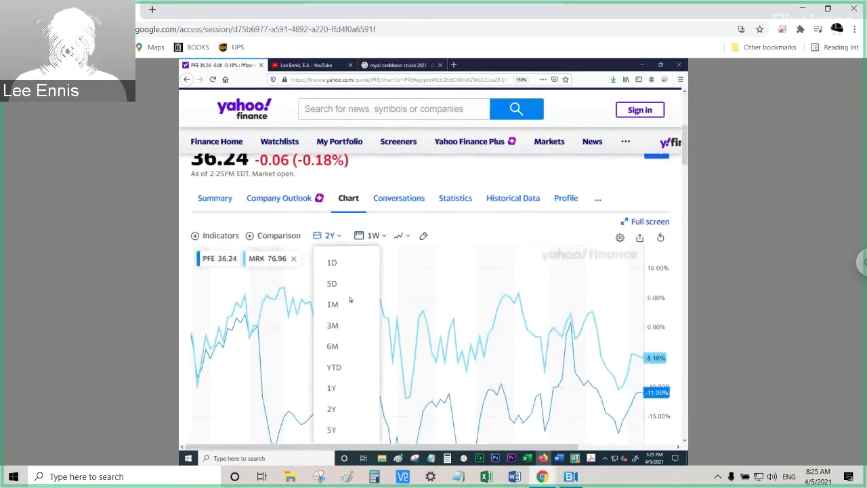
pyautogui.click(339, 387)
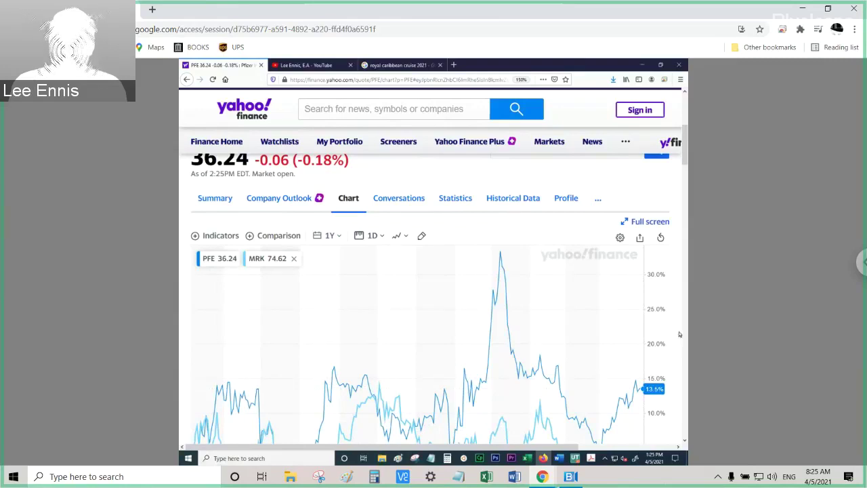
pyautogui.click(330, 235)
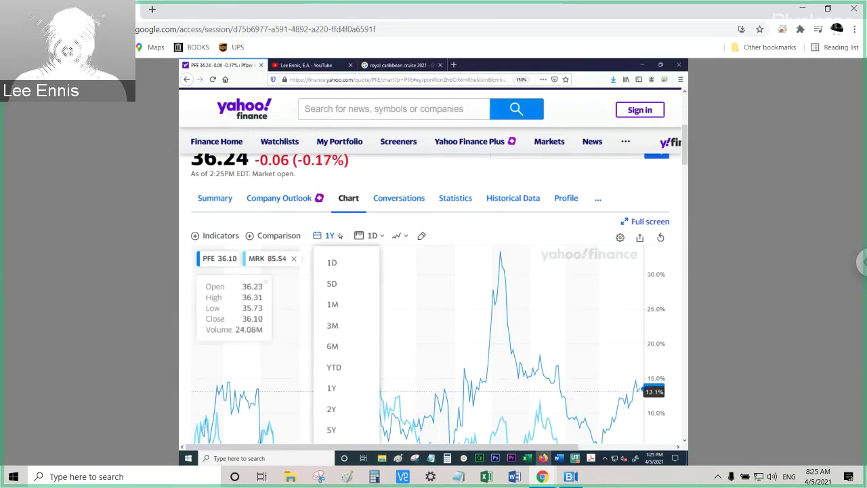
pyautogui.click(336, 305)
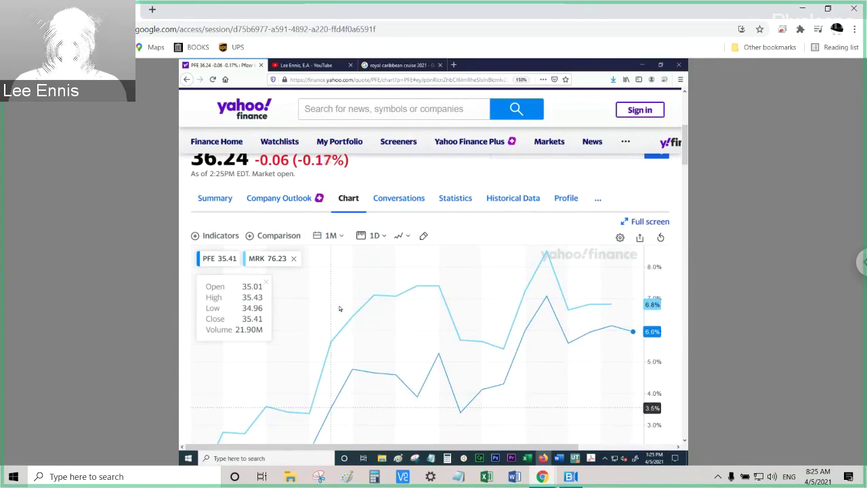
pyautogui.click(341, 236)
pyautogui.click(342, 325)
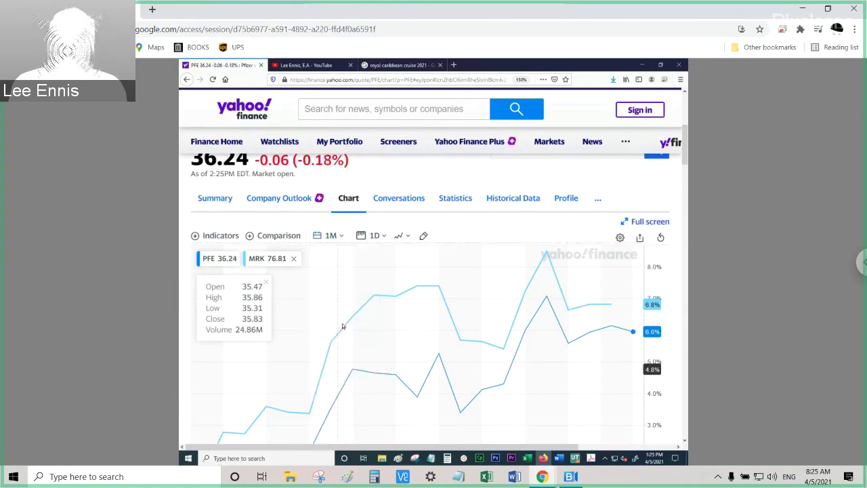